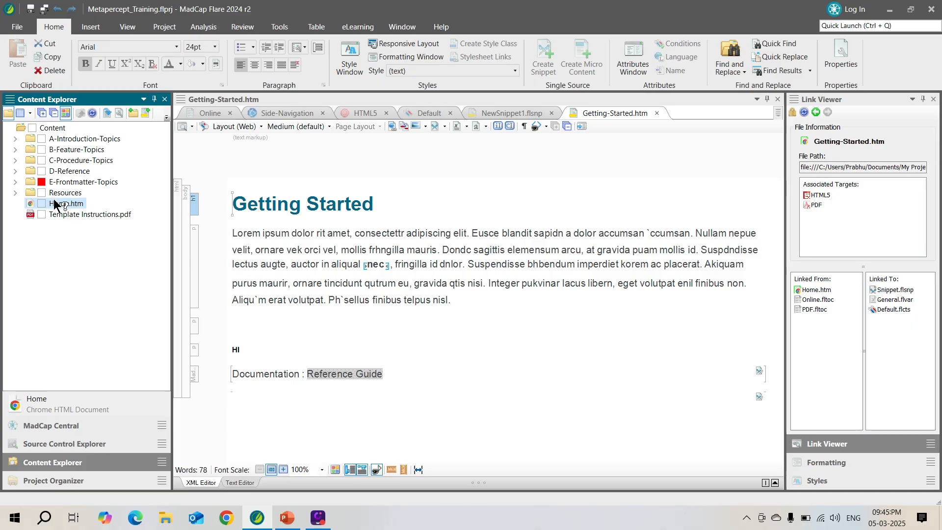
- Add a snippet named NewSnippet4 to the Resources folder, based on the factory template Snippet.flsnp
click(15, 192)
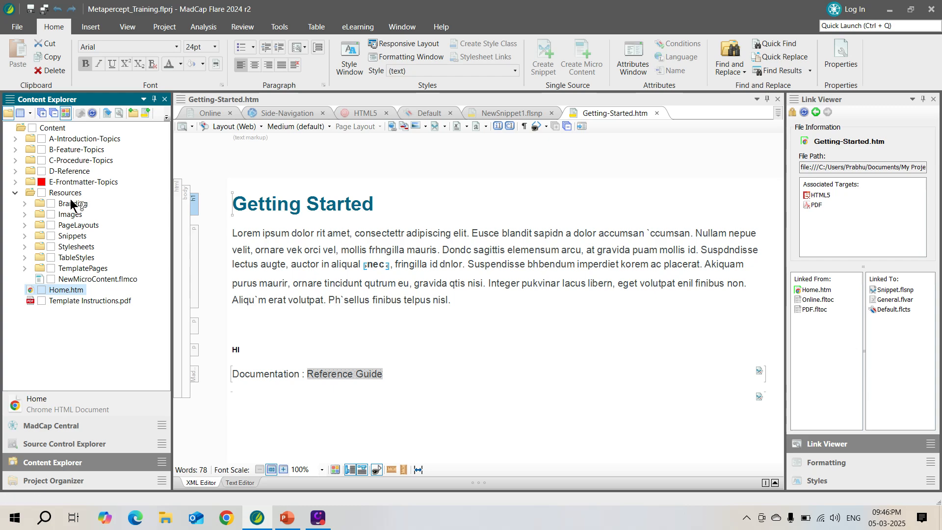
click(68, 194)
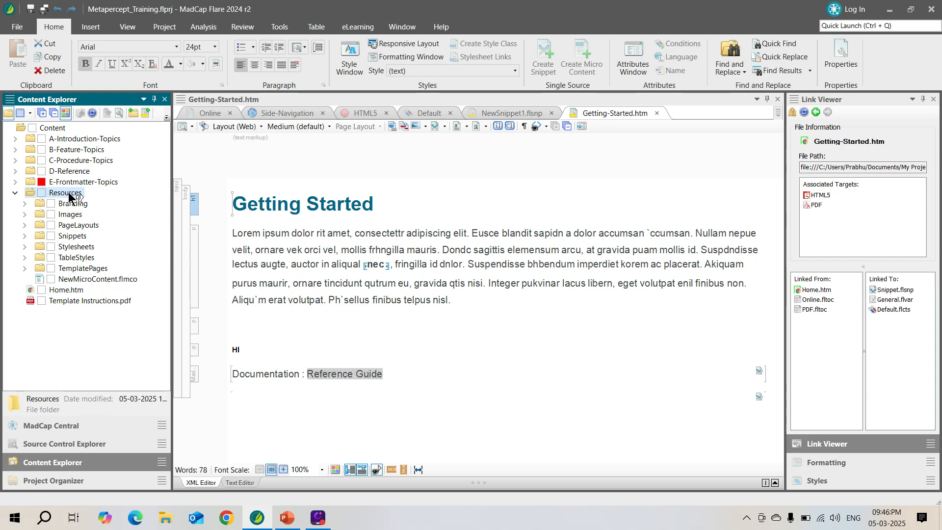
right_click(68, 195)
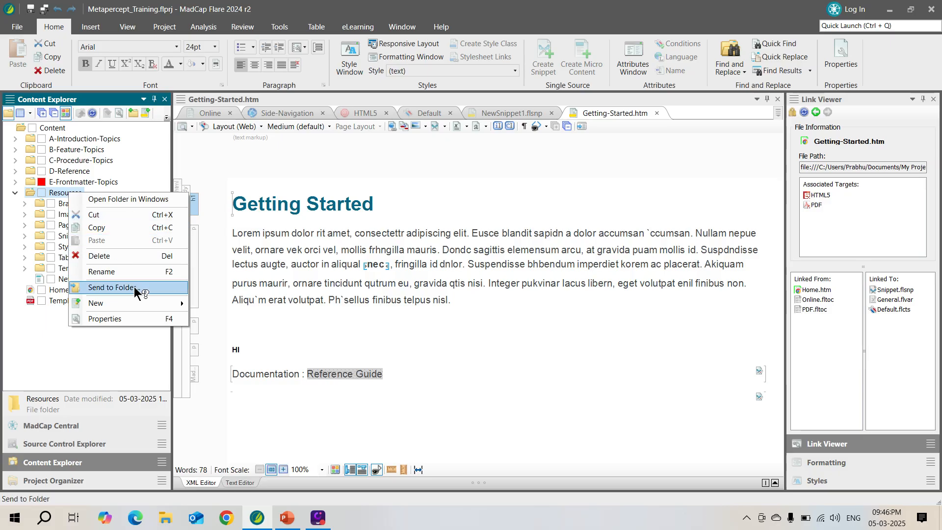
mouse_move(147, 304)
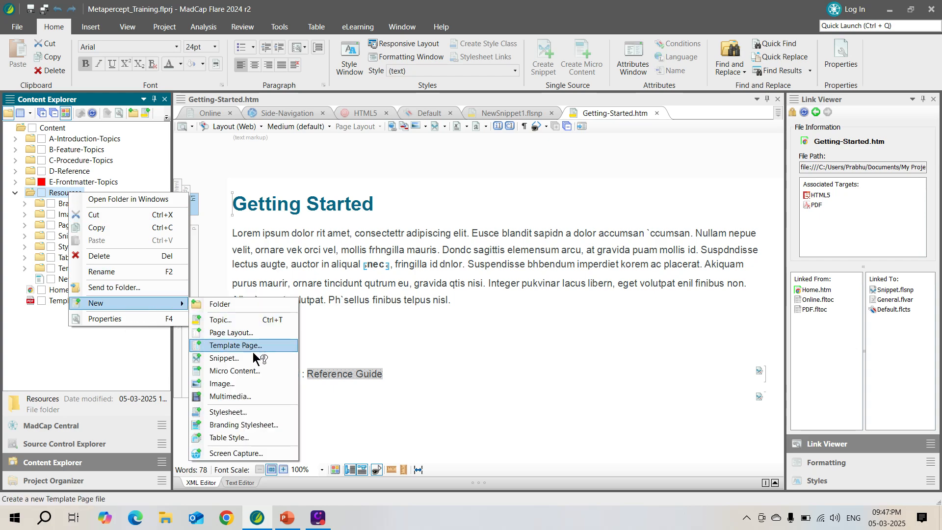
click(255, 356)
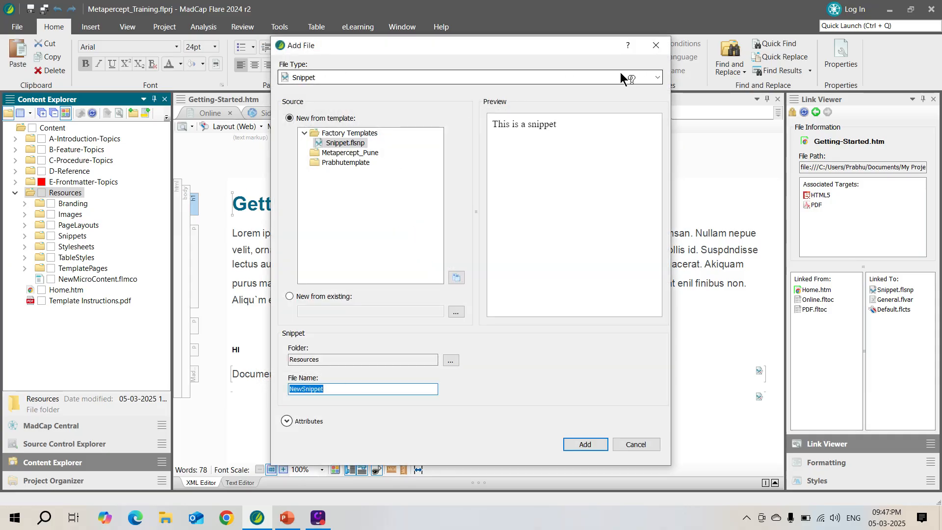
click(657, 78)
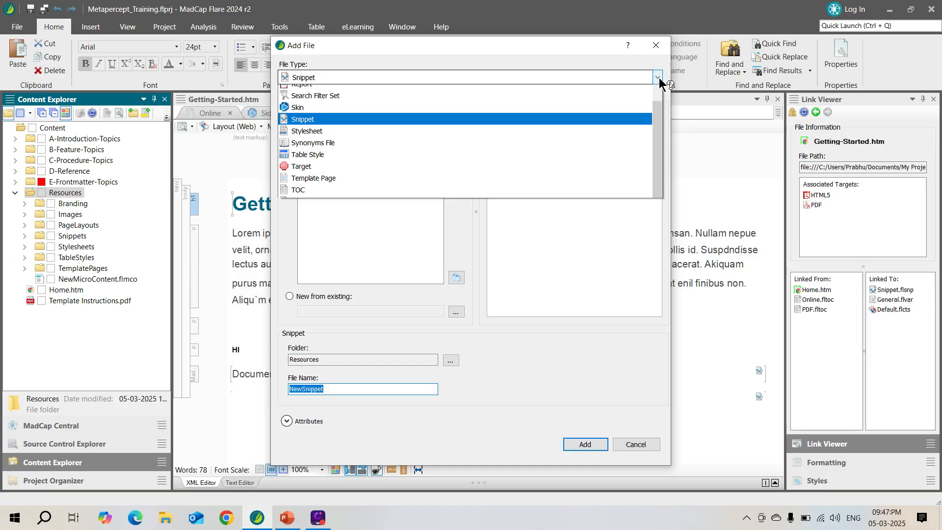
drag(658, 217, 458, 72)
click(439, 73)
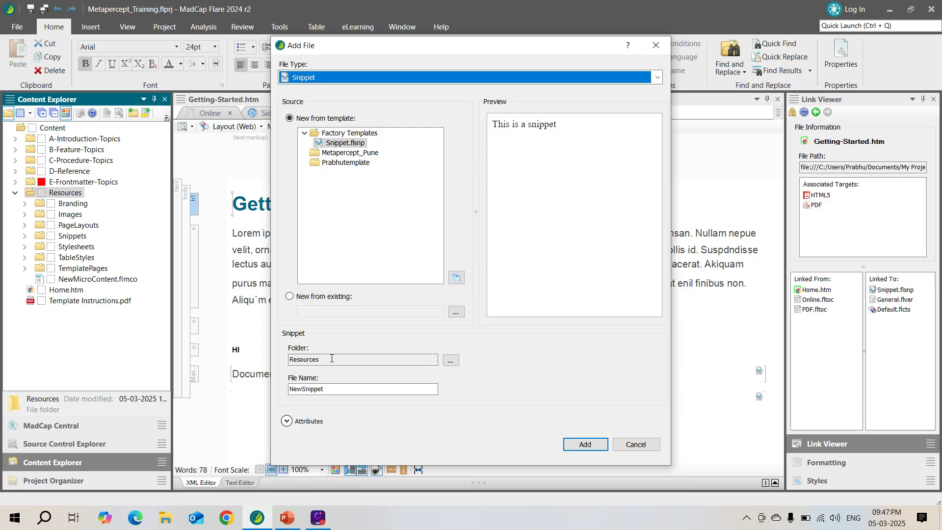
click(338, 387)
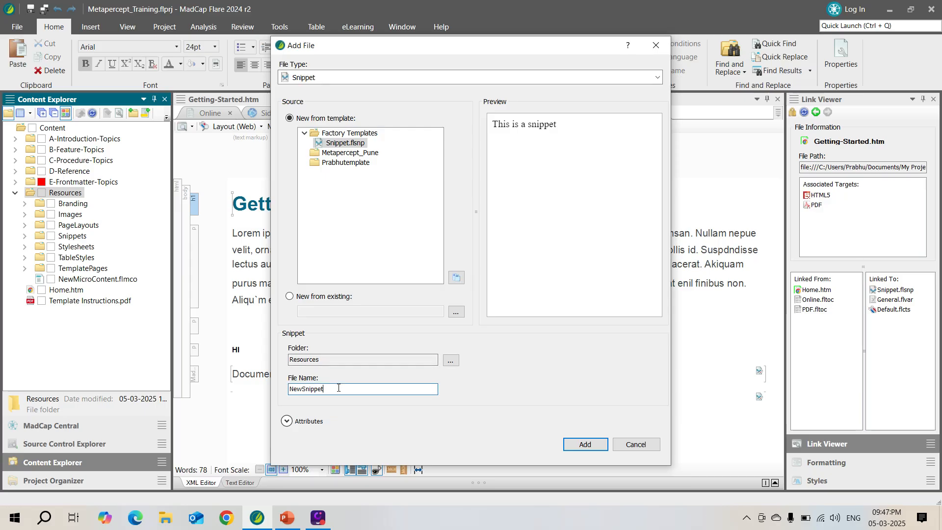
click(567, 444)
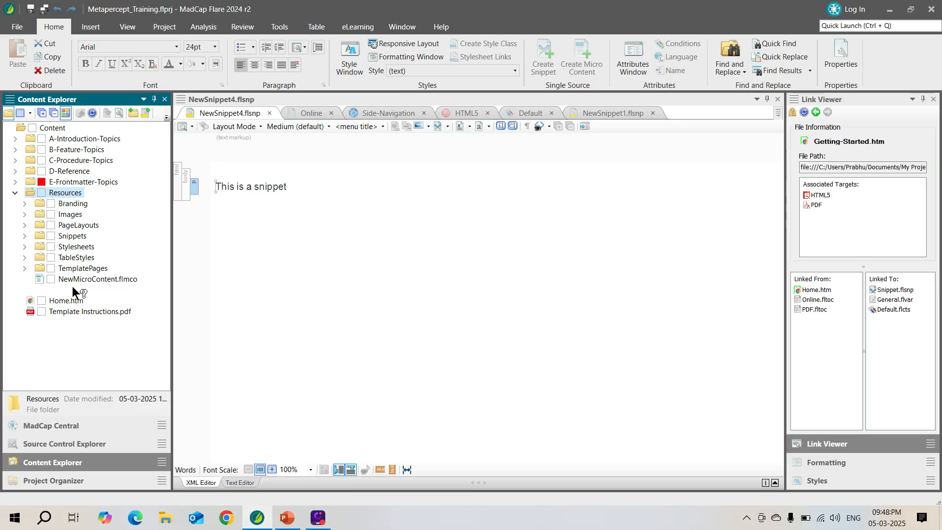
- Move the new snippet file from the Resources folder into its Snippets subfolder
click(72, 290)
drag(71, 292, 25, 233)
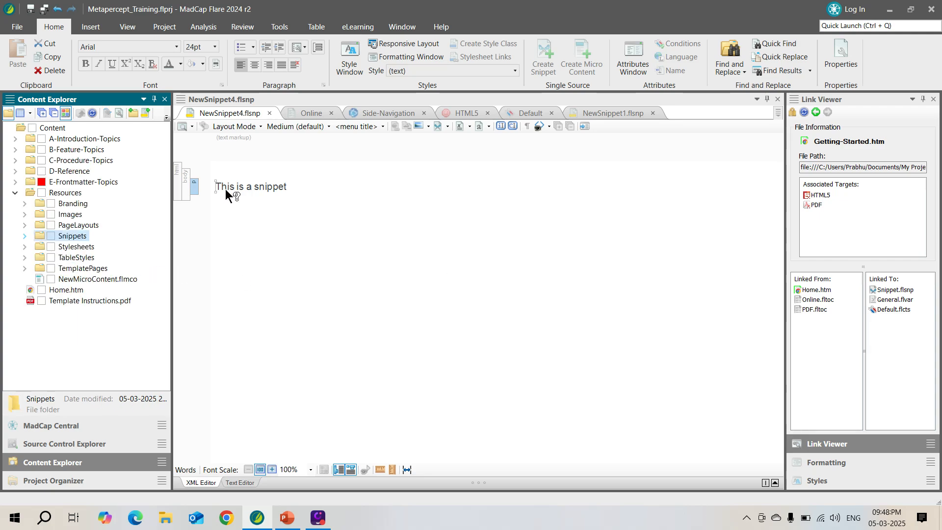
click(73, 204)
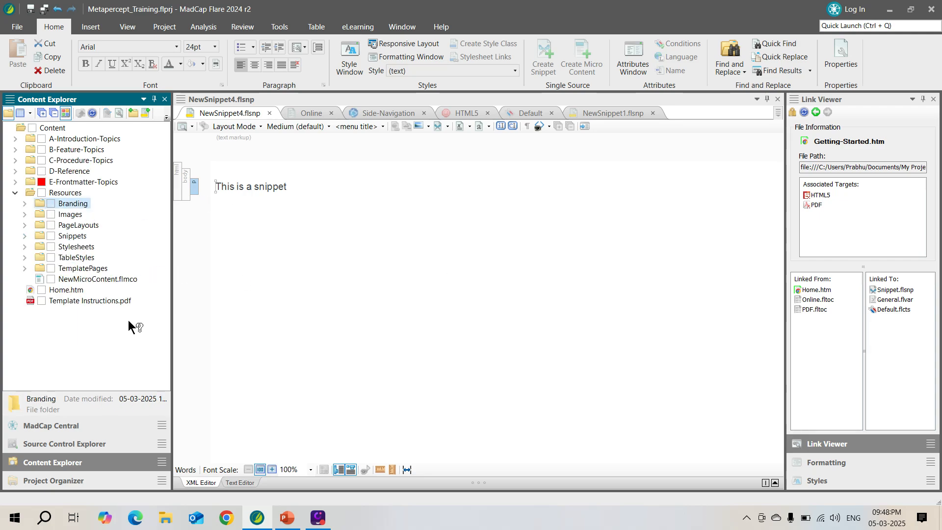
- Expand the Advanced and Conditional Text folders in the Project Organizer and examine which file types can be added to each
click(54, 480)
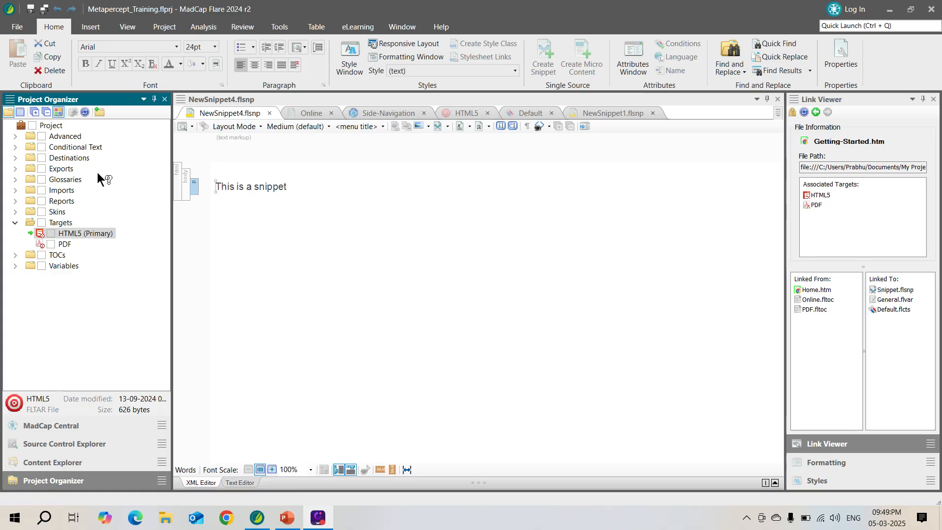
click(15, 136)
click(72, 138)
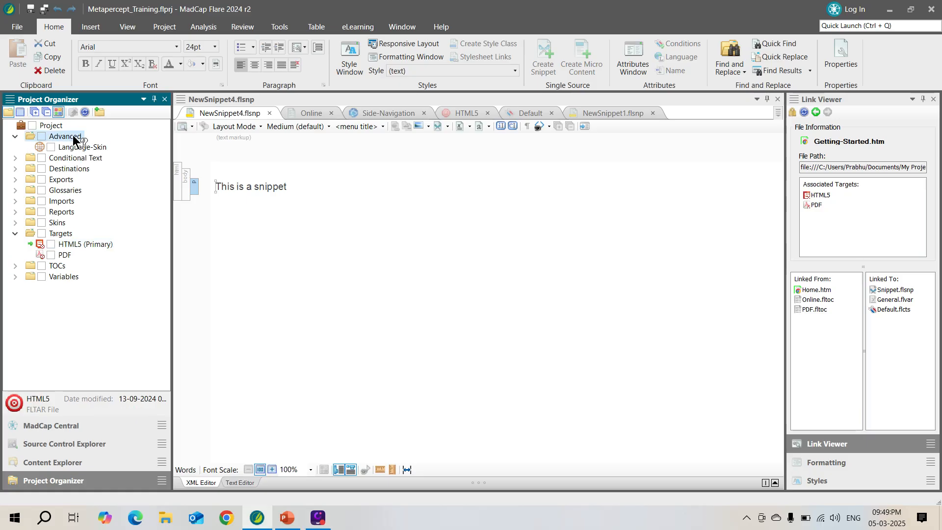
right_click(72, 138)
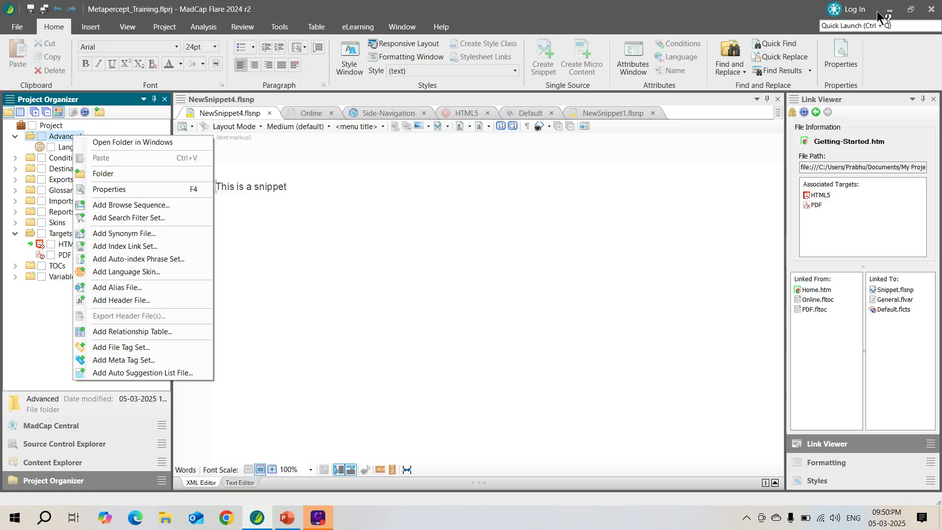
click(876, 13)
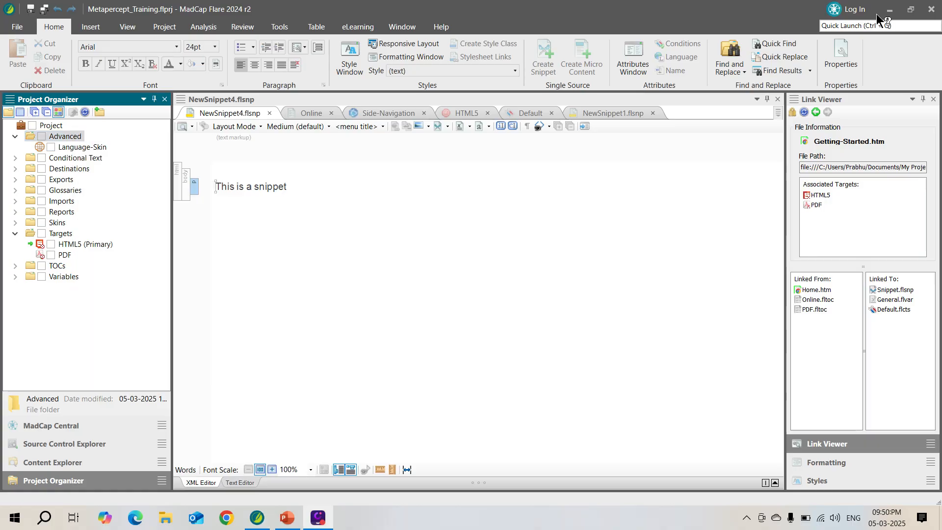
click(14, 158)
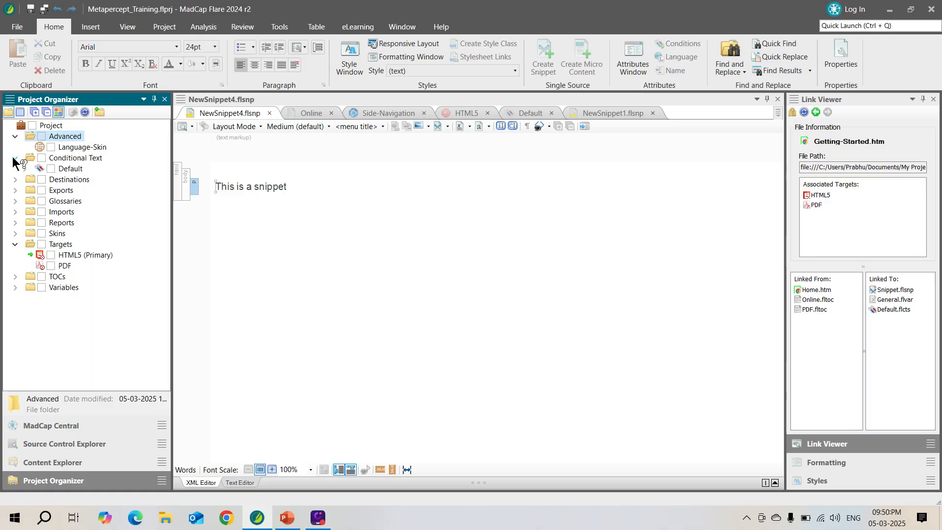
click(64, 159)
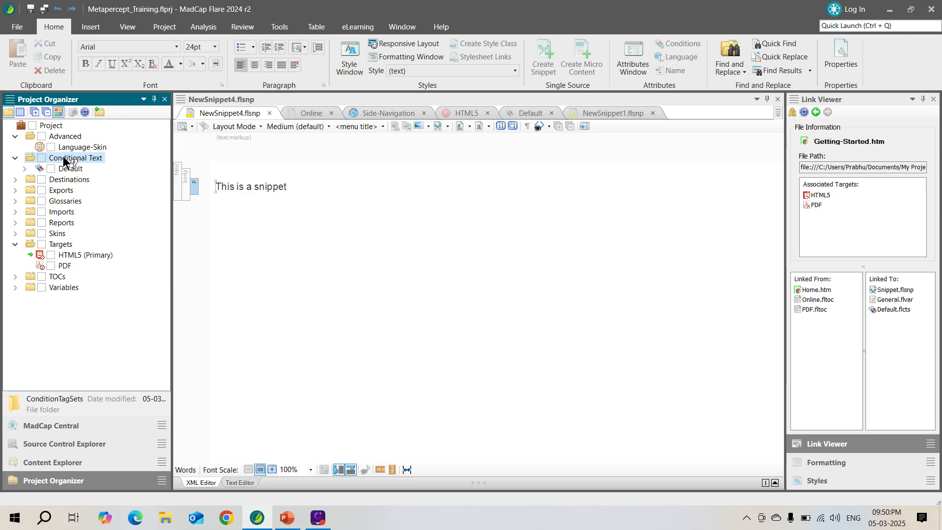
right_click(64, 161)
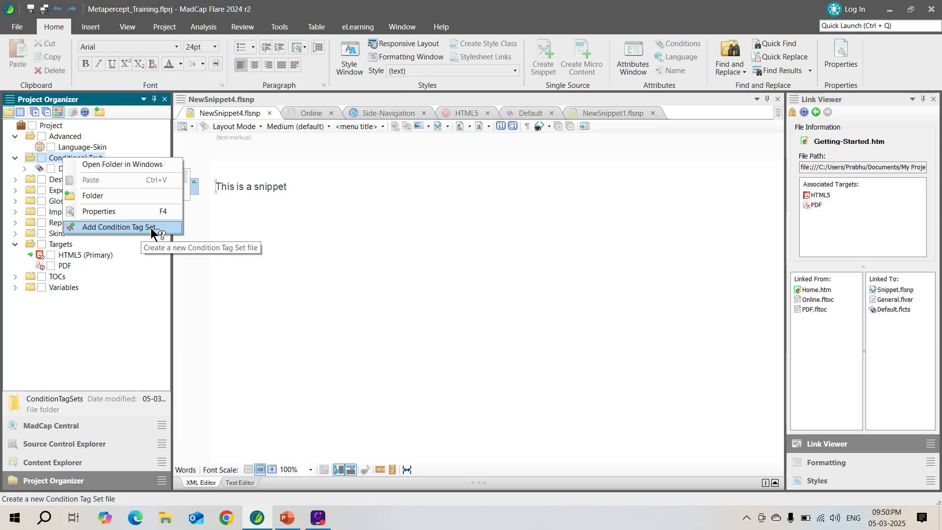
click(302, 228)
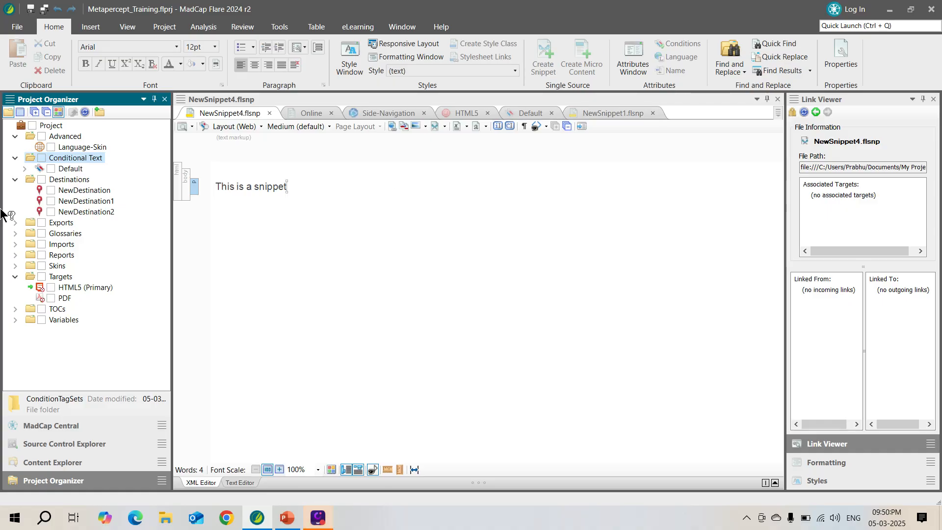
- Open the primary Online TOC for viewing and examine the commands available for it
click(57, 307)
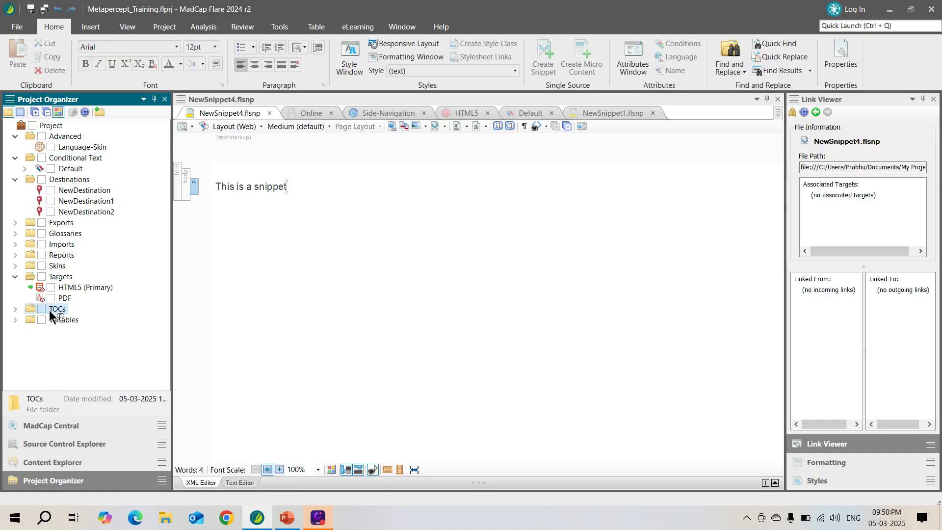
click(15, 308)
click(69, 319)
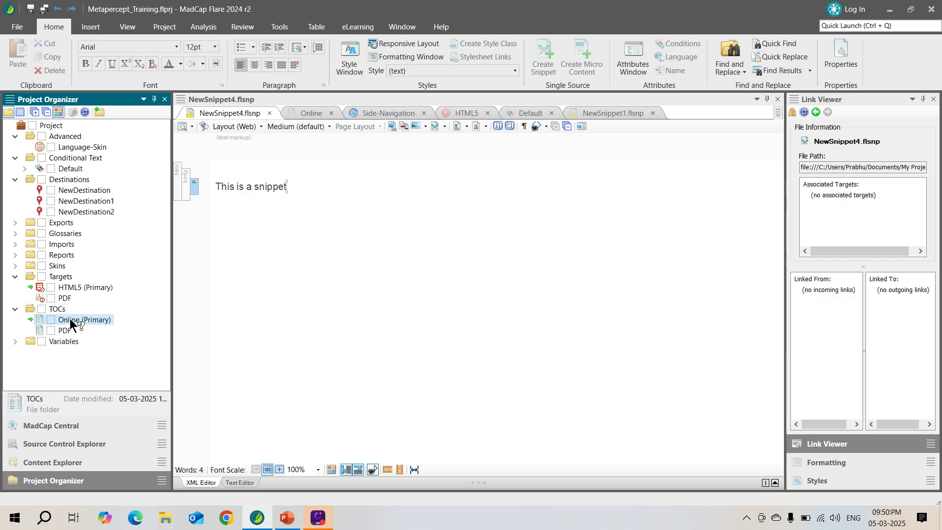
double_click(70, 319)
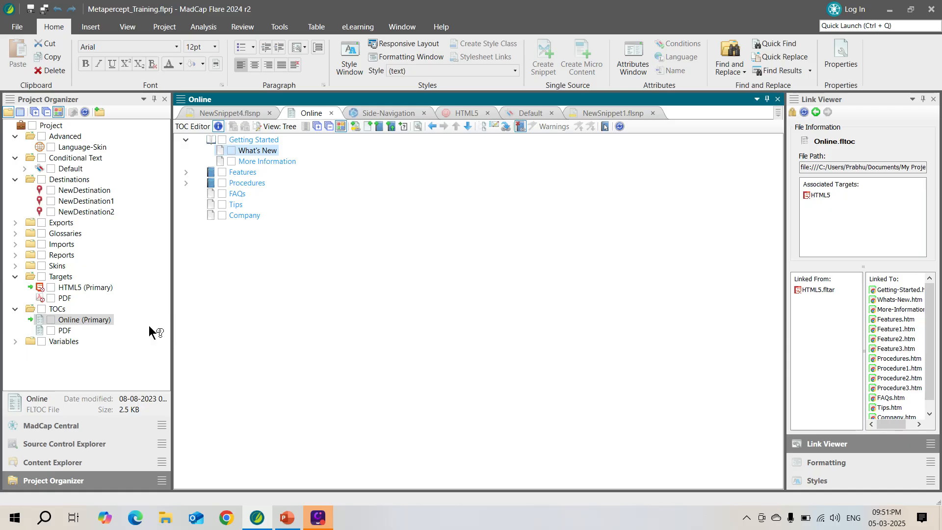
click(104, 319)
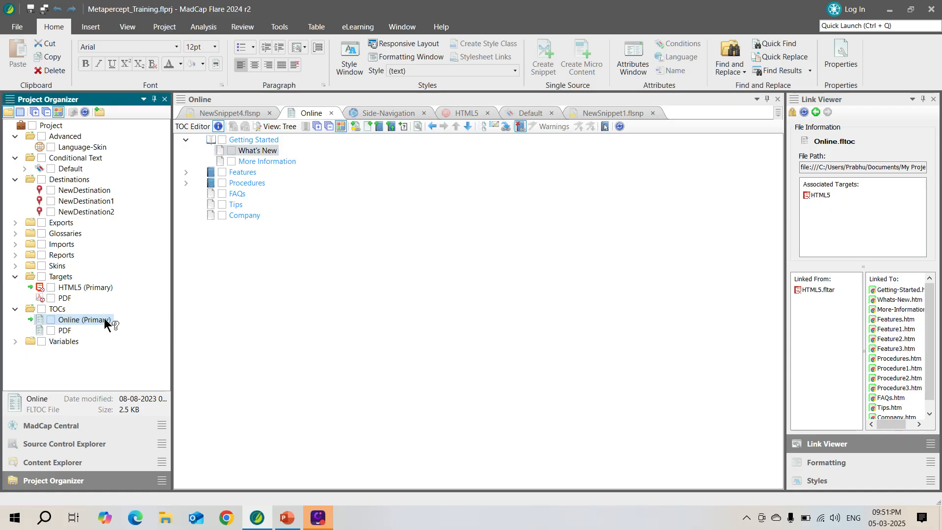
right_click(104, 319)
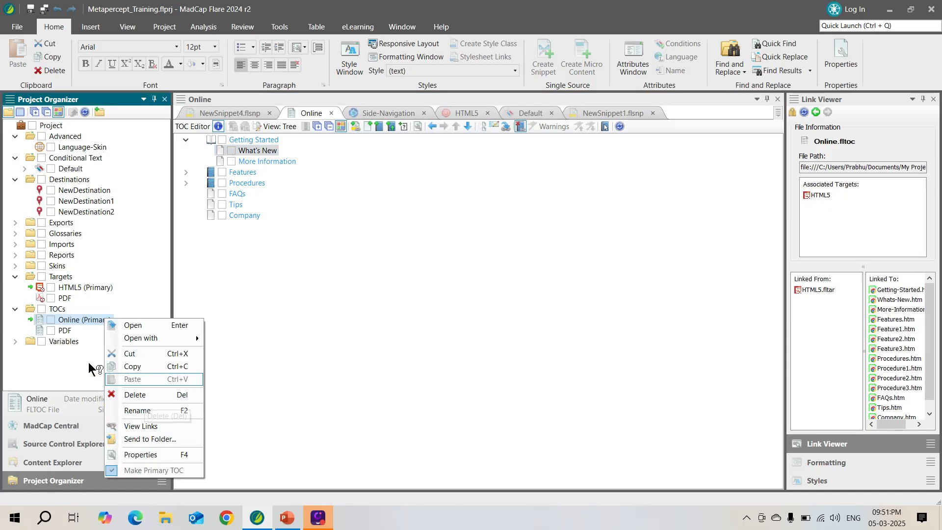
click(77, 322)
- Build the primary HTML5 target, regenerating its existing output and accepting the trial version notice
click(92, 286)
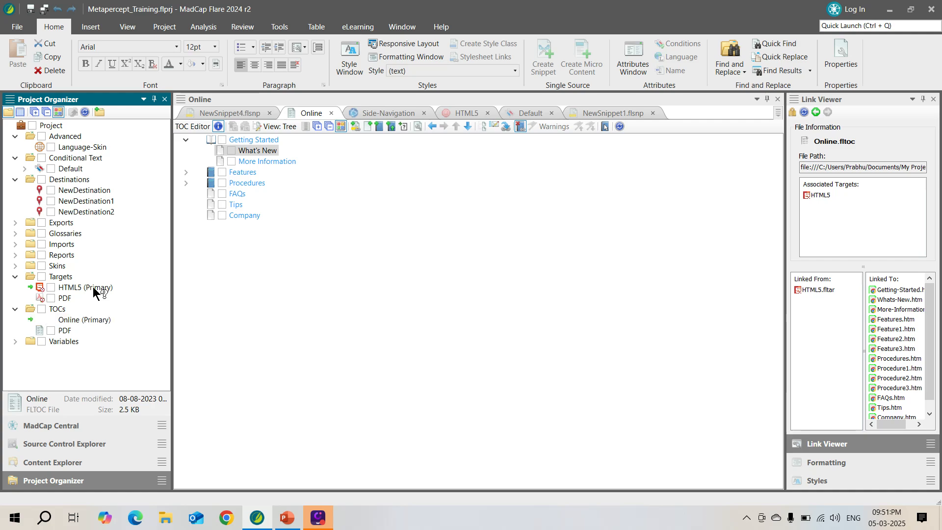
right_click(92, 287)
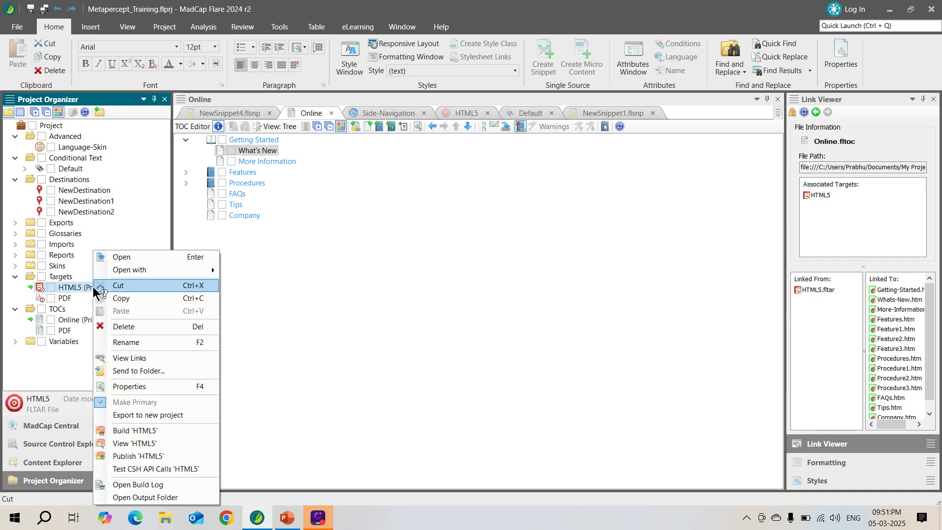
click(141, 430)
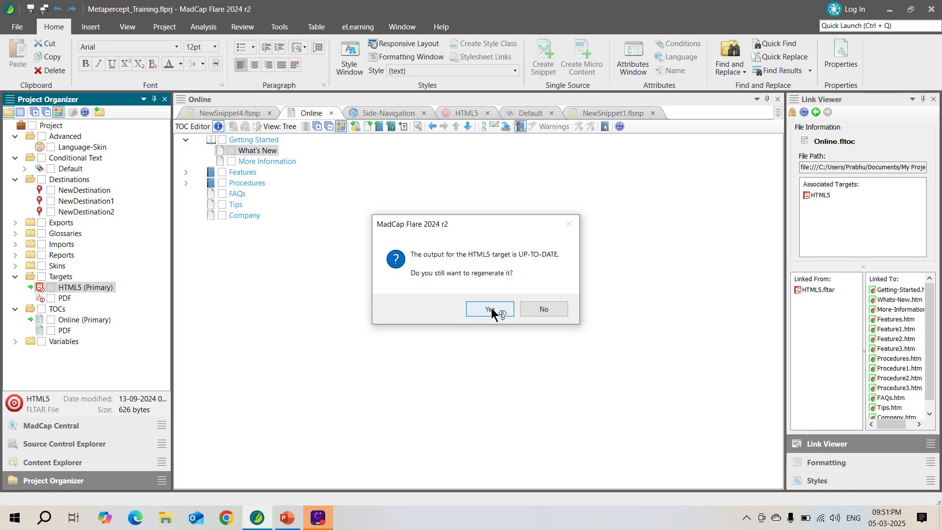
click(493, 312)
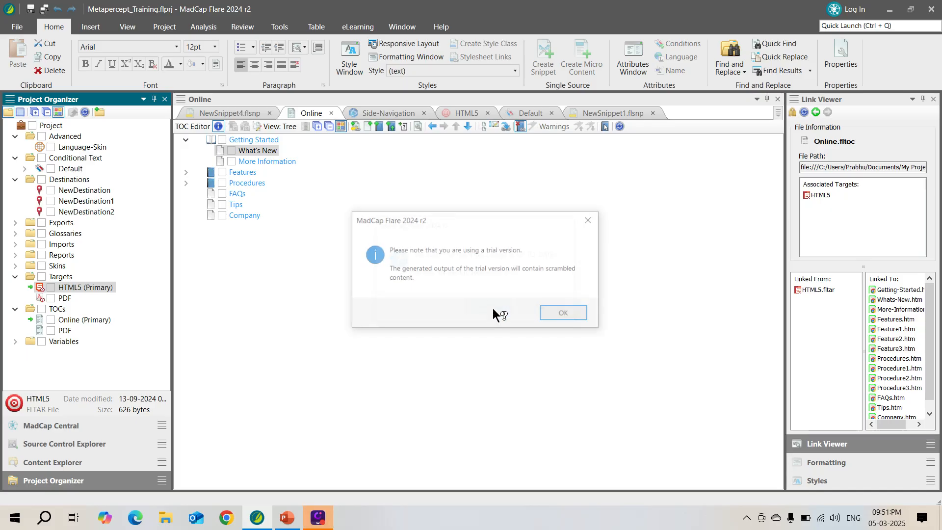
click(556, 315)
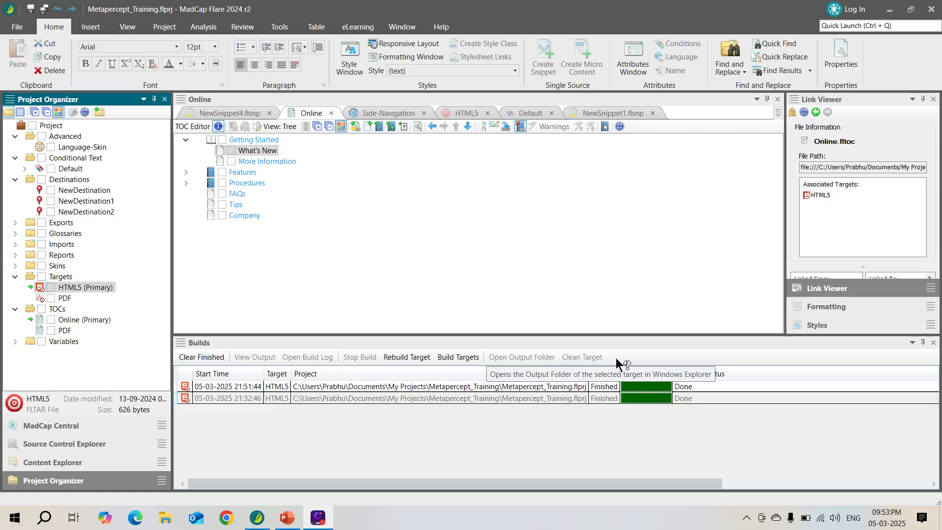
- View the built HTML5 output in the browser and expand the Procedures section of its side navigation
click(377, 383)
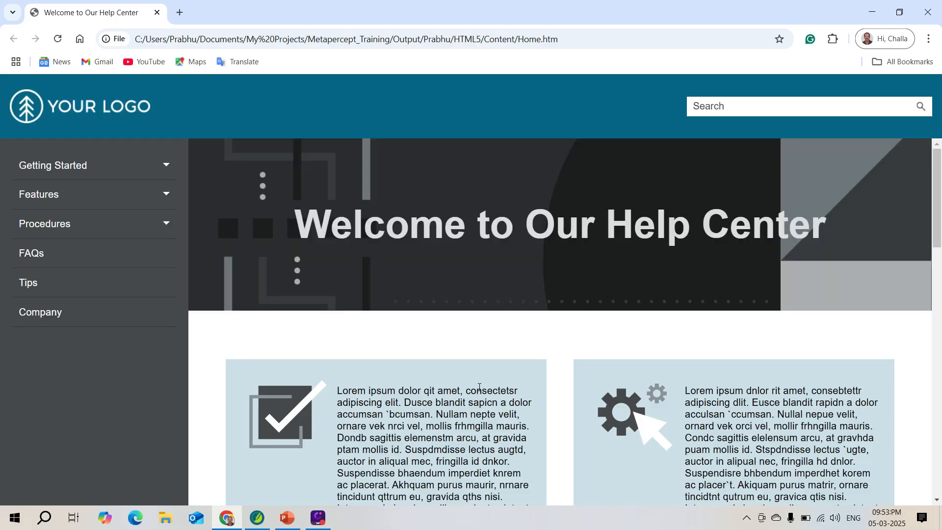
click(169, 225)
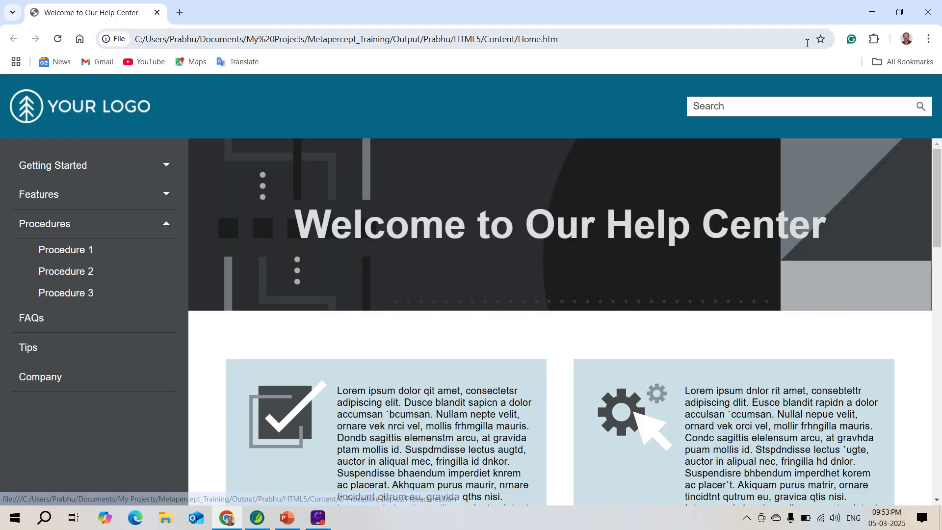
click(875, 17)
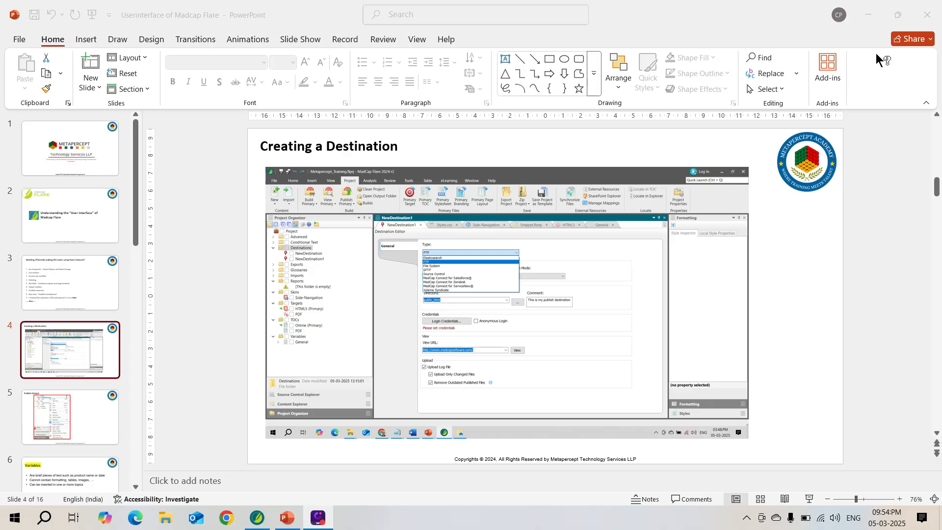
- Switch back to MadCap Flare, add a destination file NewDestination3 from the MyDestination factory template, and close the Builds pane
click(867, 15)
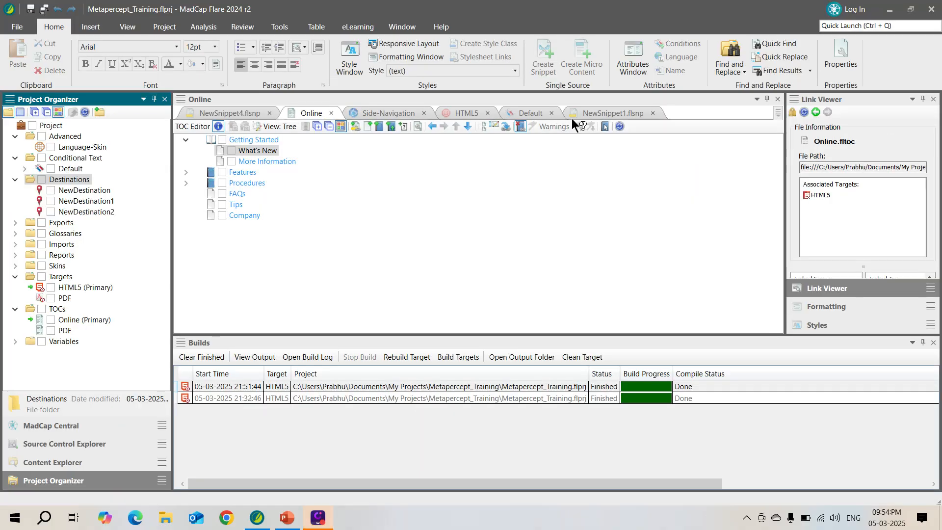
right_click(81, 180)
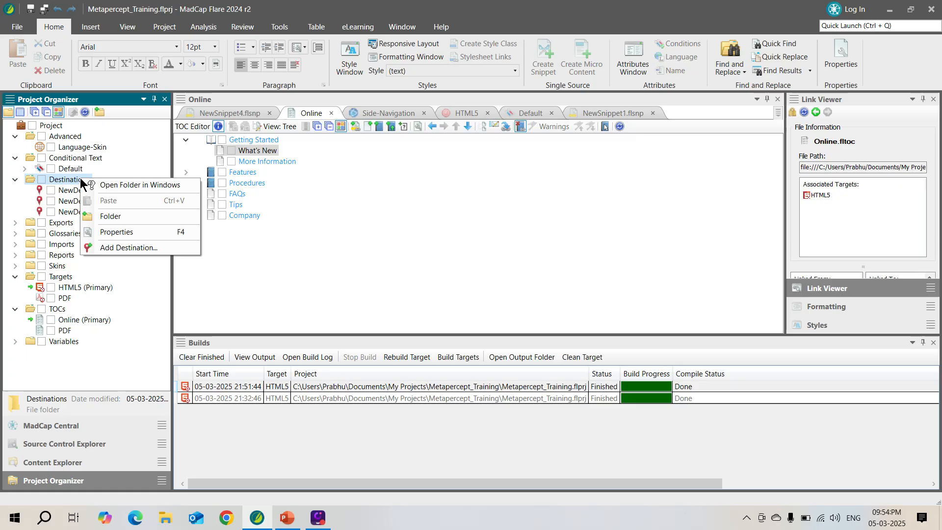
click(130, 248)
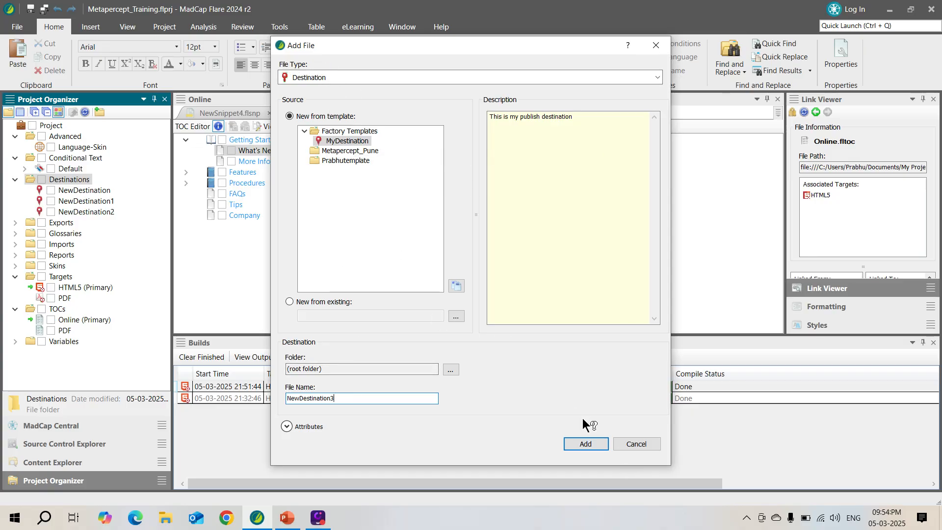
click(580, 444)
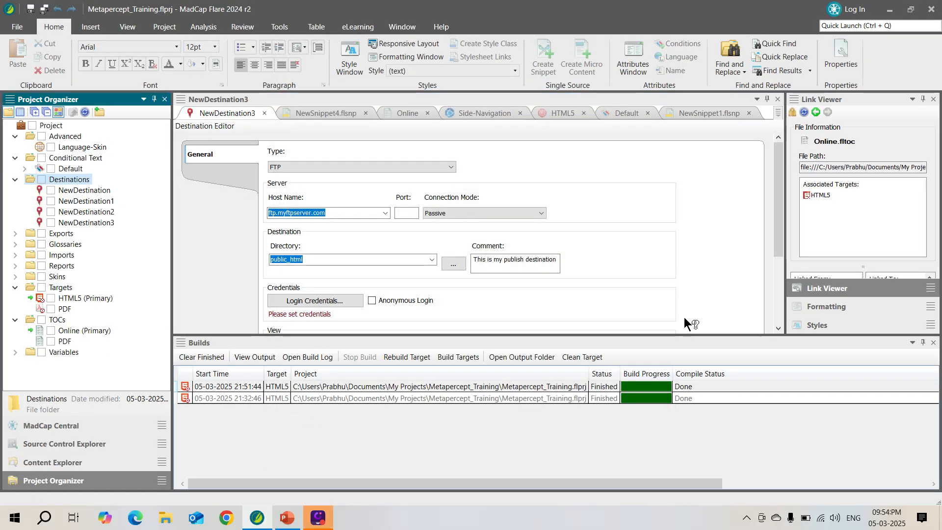
click(933, 343)
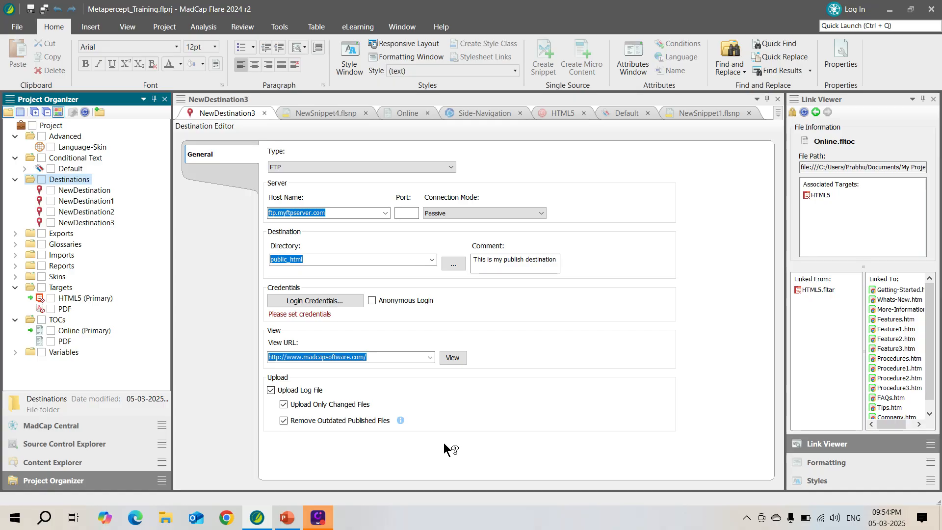
- Examine the publishing types and connection modes offered for NewDestination3, keeping FTP and Passive, and locate its file among the destinations
click(450, 167)
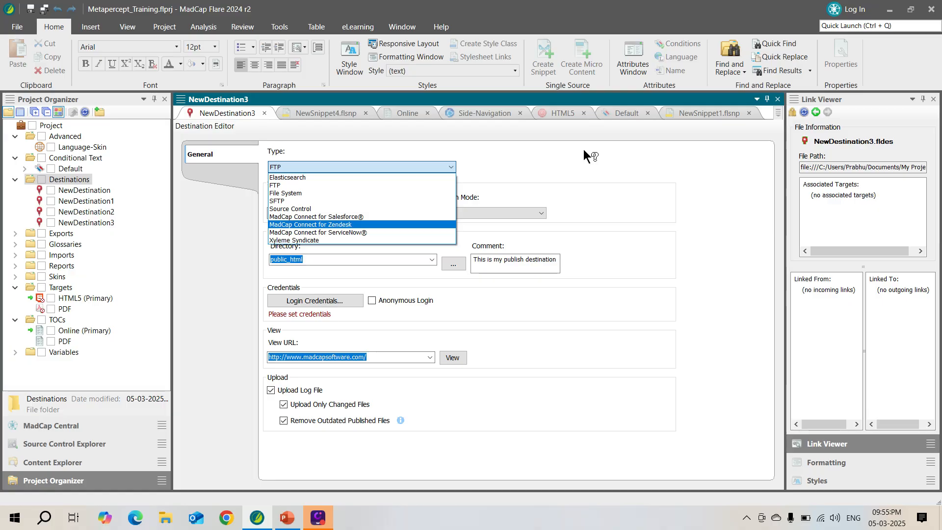
click(280, 184)
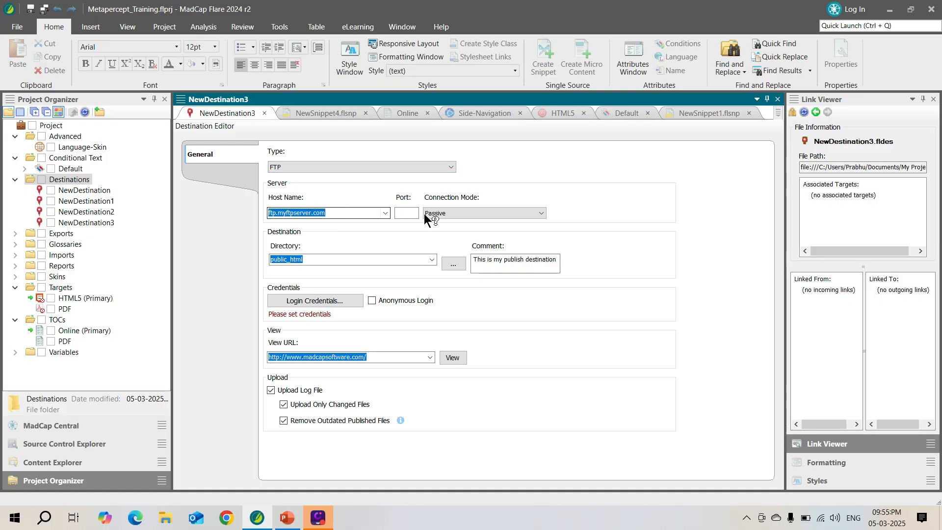
click(540, 214)
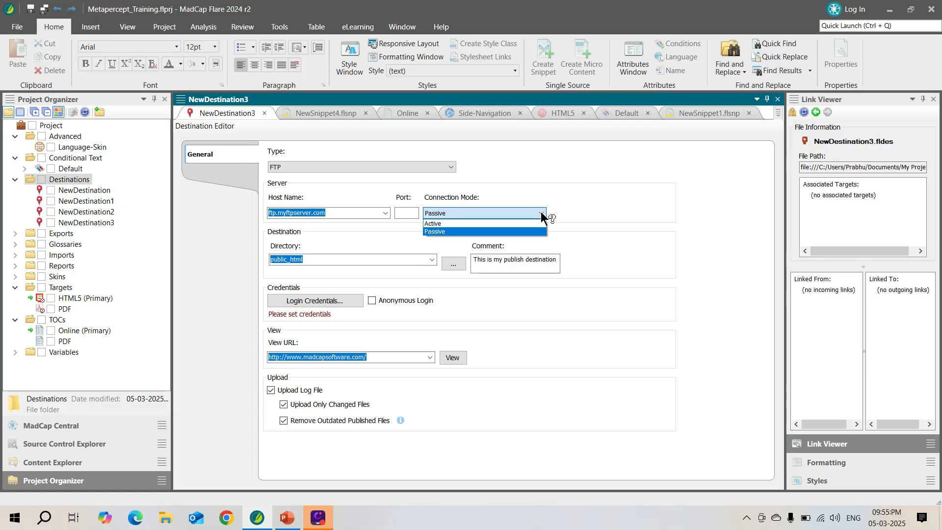
click(540, 213)
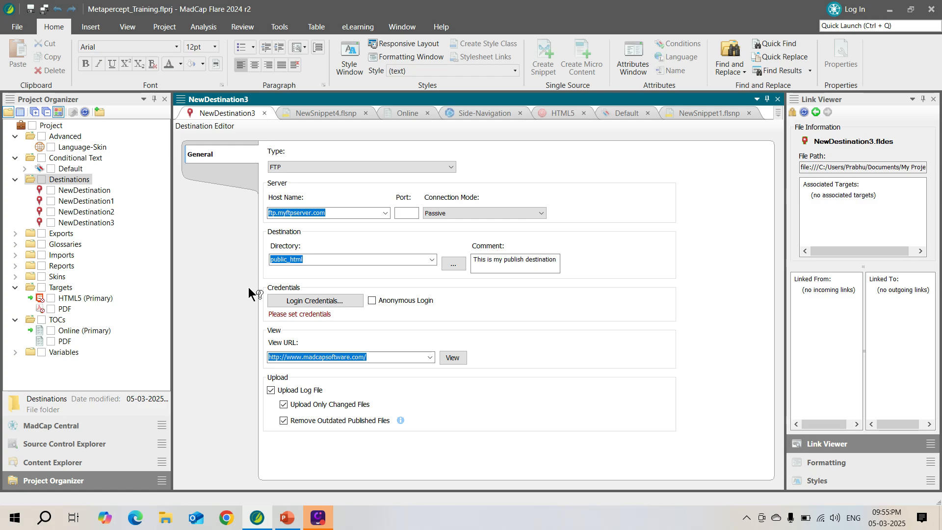
click(101, 223)
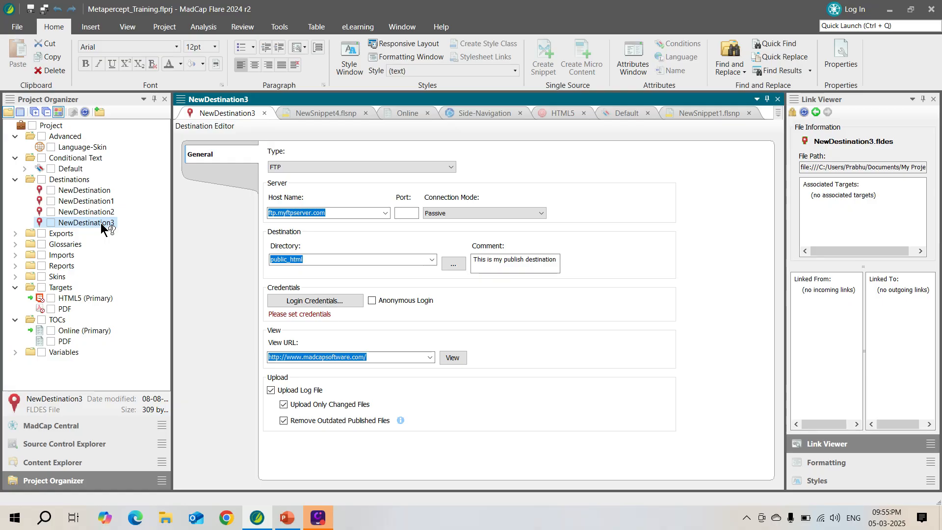
- Open the primary HTML5 target and examine the output types offered in its General settings
double_click(85, 298)
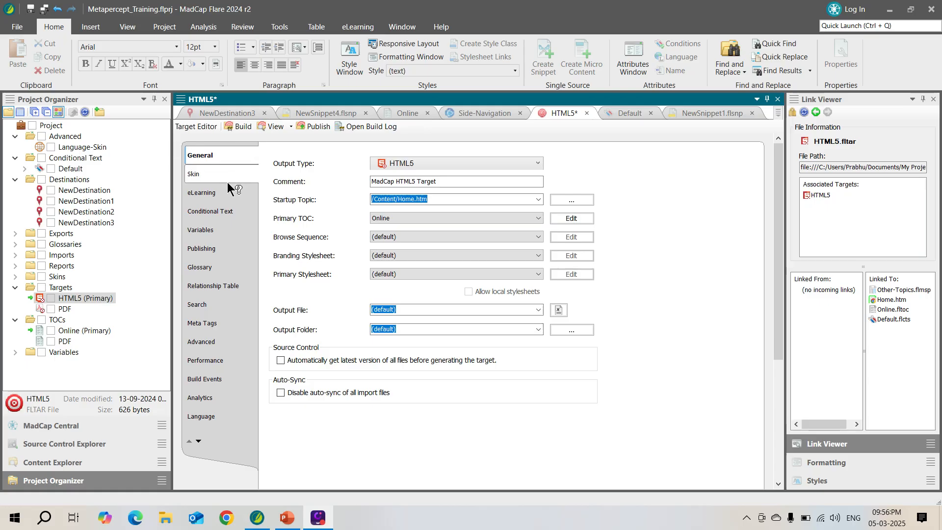
click(216, 154)
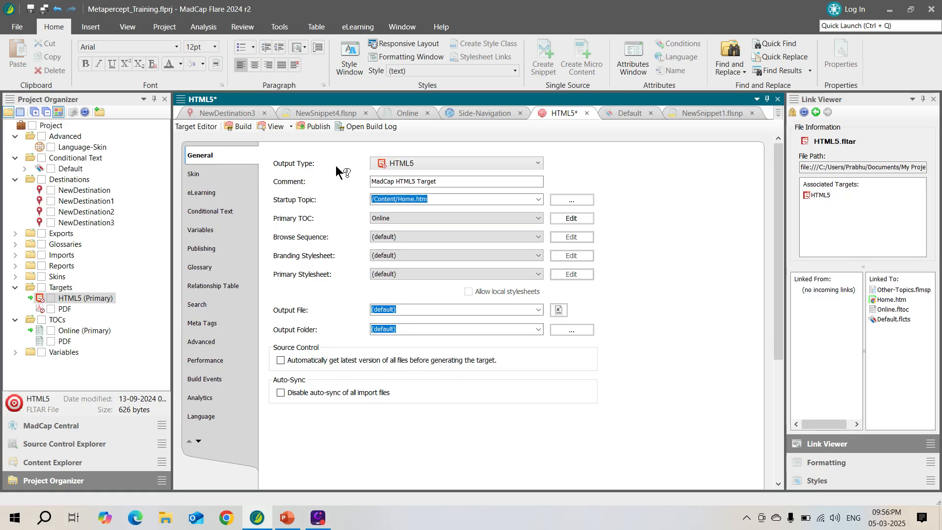
click(538, 163)
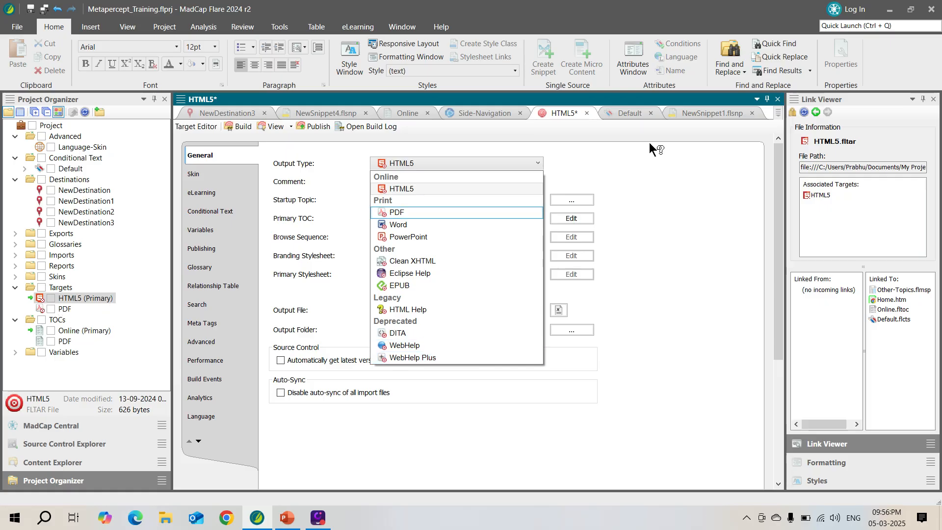
click(634, 157)
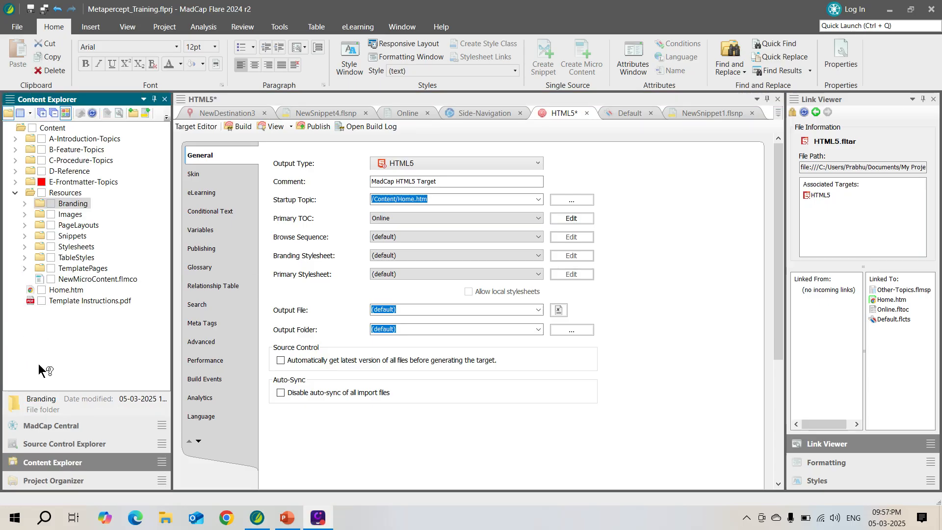
- Locate the startup topic Home.htm in the project content and compare the target's Primary TOC choices with the project's TOCs
click(74, 289)
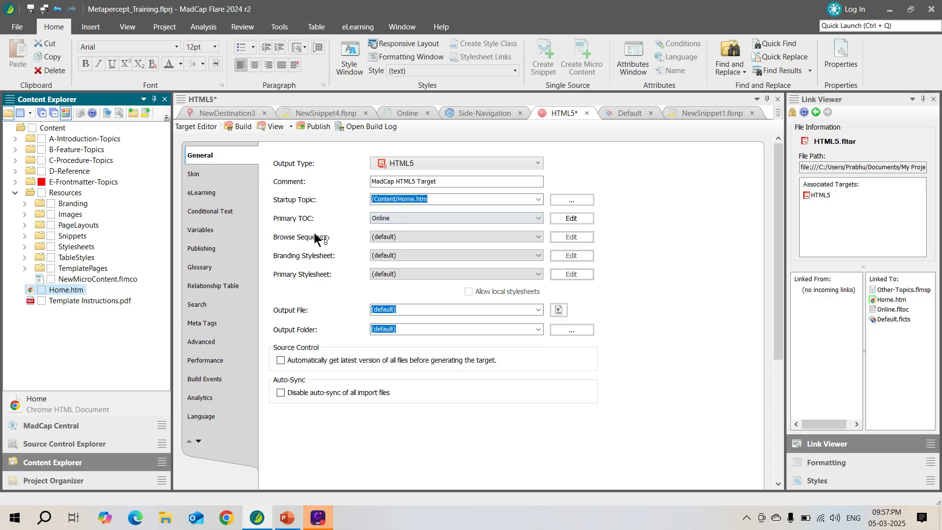
click(538, 218)
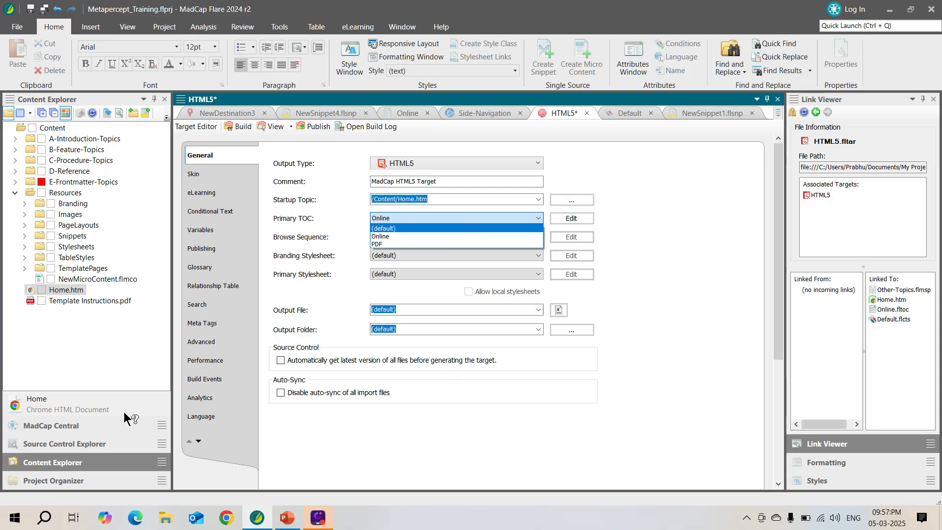
click(85, 477)
click(86, 478)
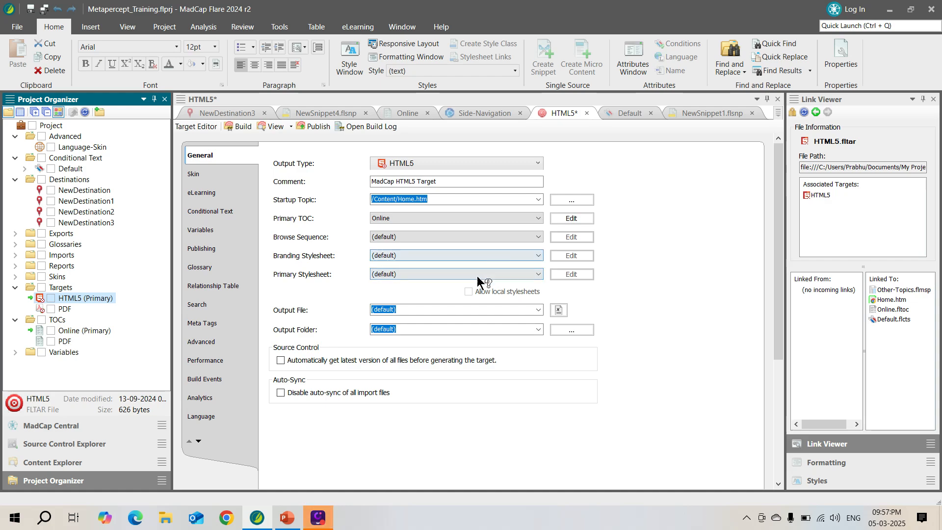
- Examine the Primary Stylesheet choices of the HTML5 target and view its Skin settings
click(540, 273)
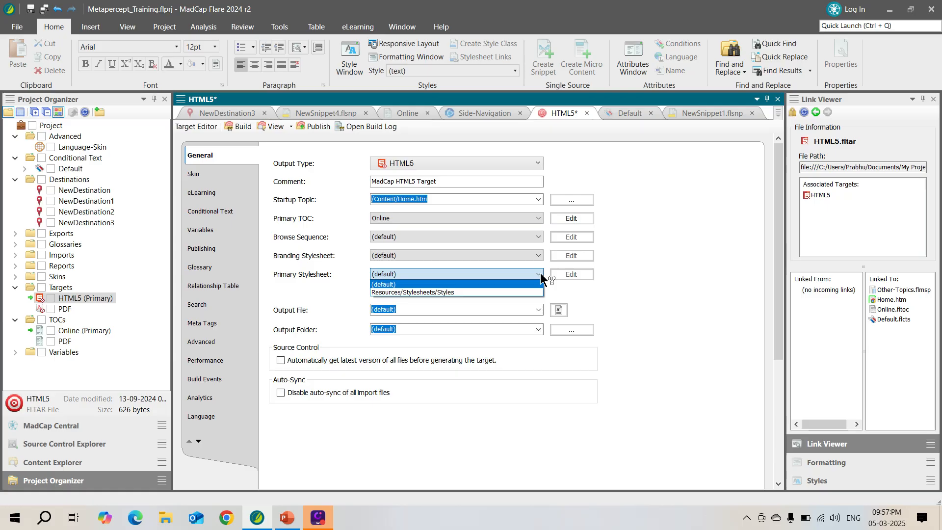
click(210, 174)
click(219, 175)
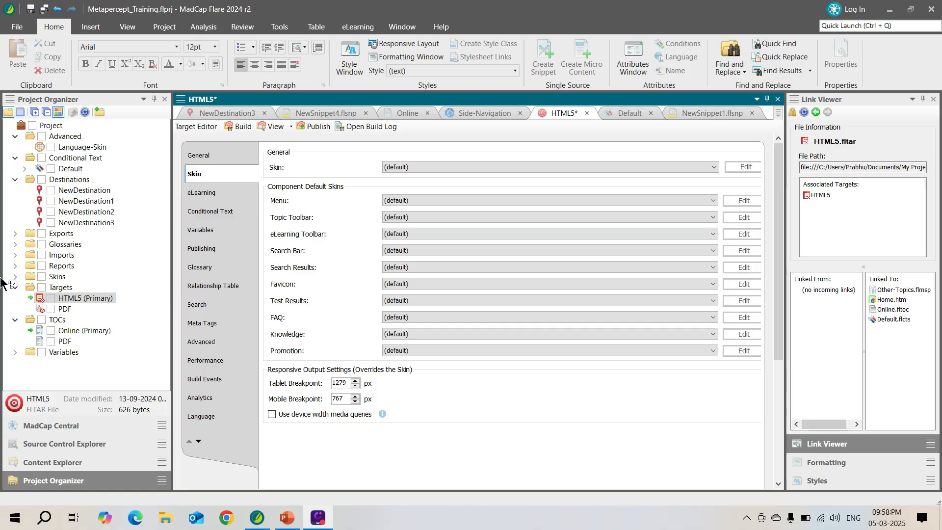
- Expand the Imports folder and view the properties of the NewImport file
click(15, 255)
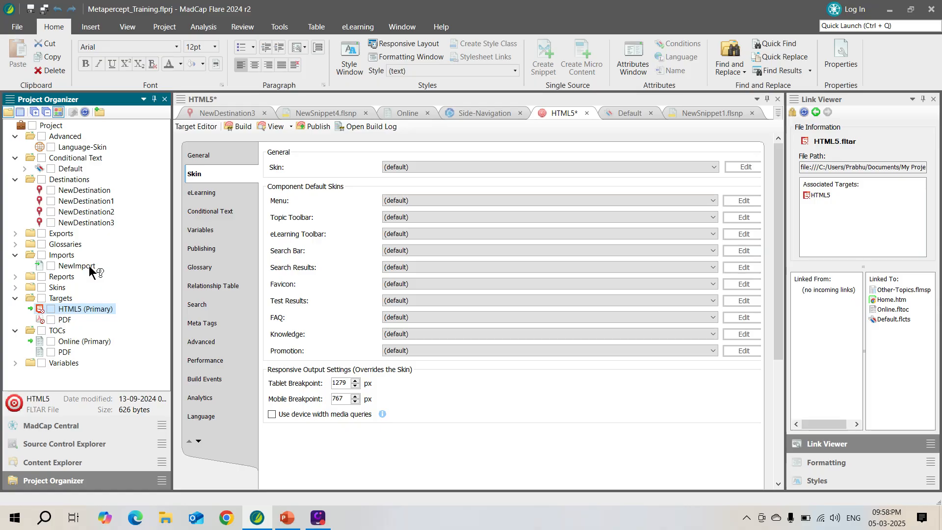
right_click(89, 266)
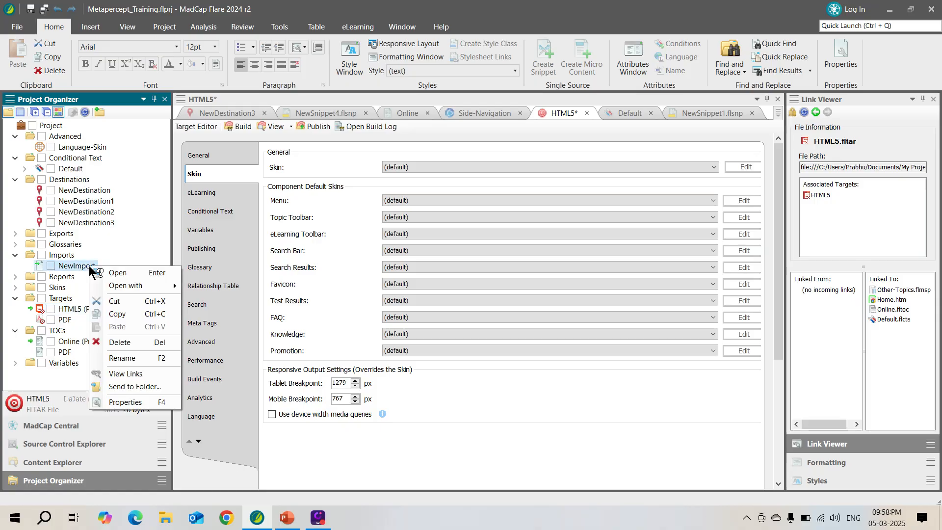
click(131, 401)
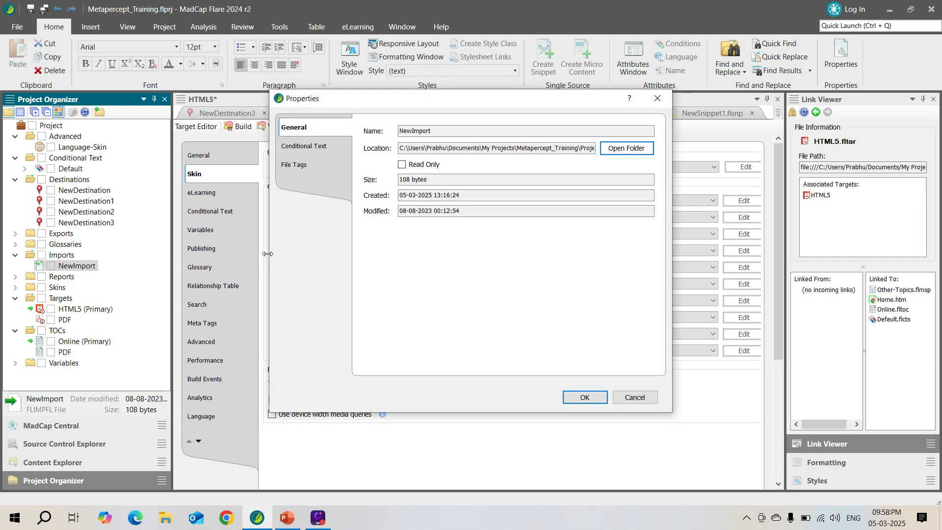
click(657, 98)
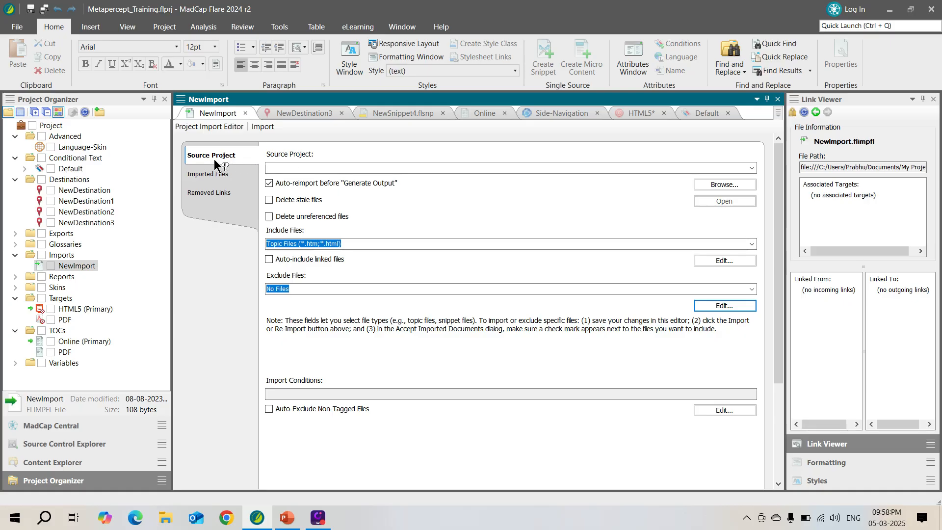
- Open NewImport for editing and examine its source project choices and the file types available under Include Files
click(751, 167)
click(731, 148)
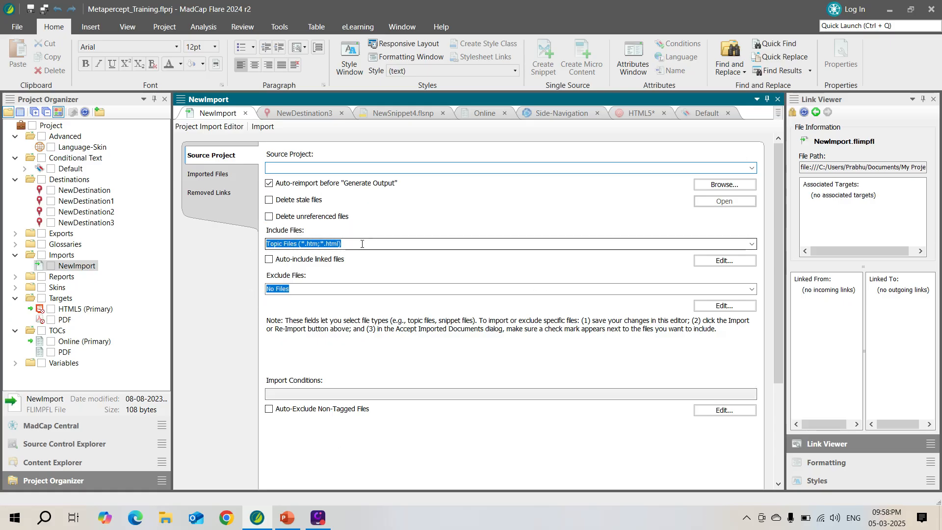
click(751, 244)
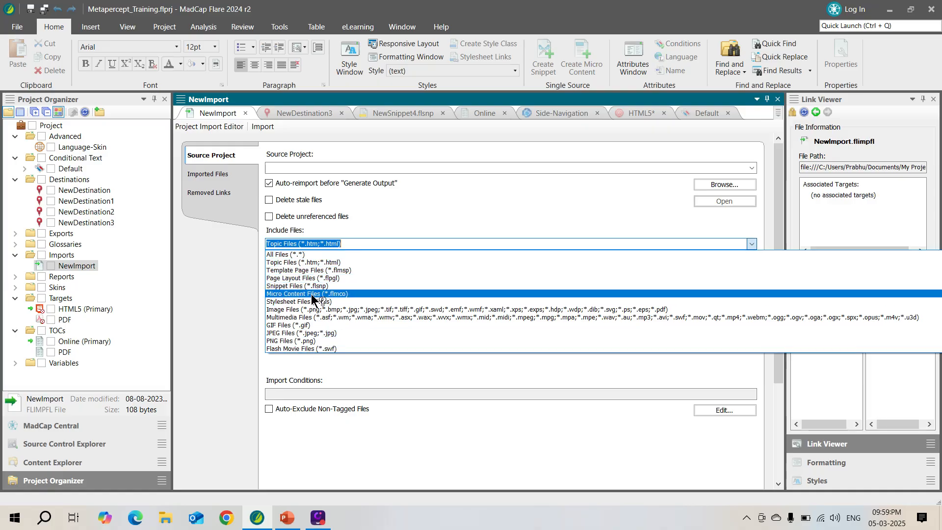
click(339, 364)
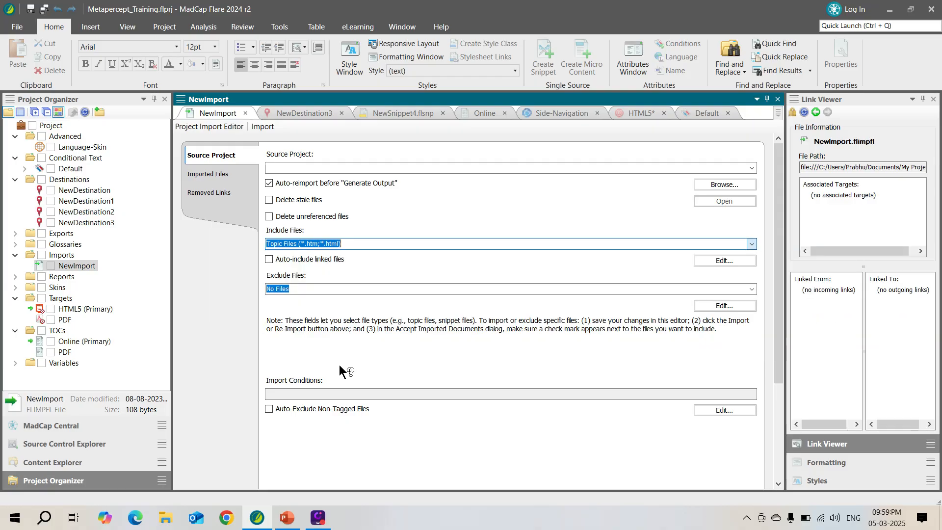
click(752, 243)
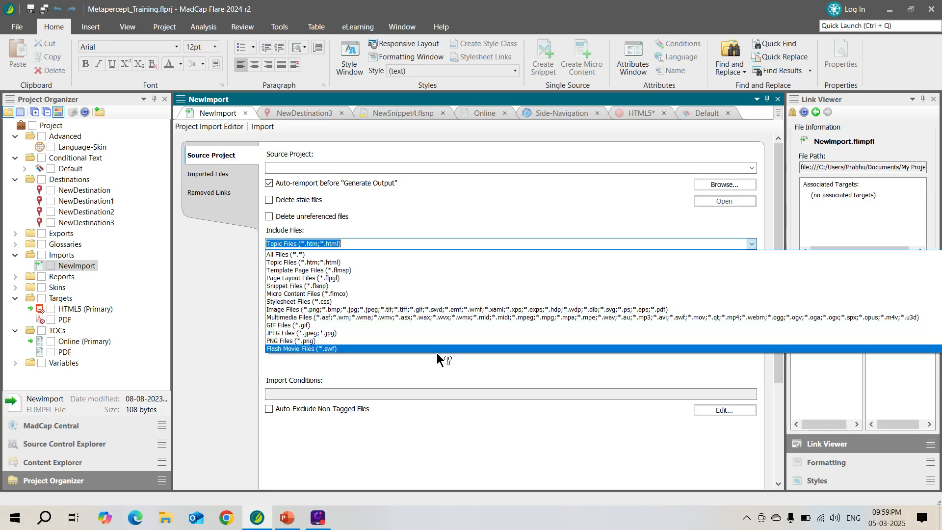
click(437, 365)
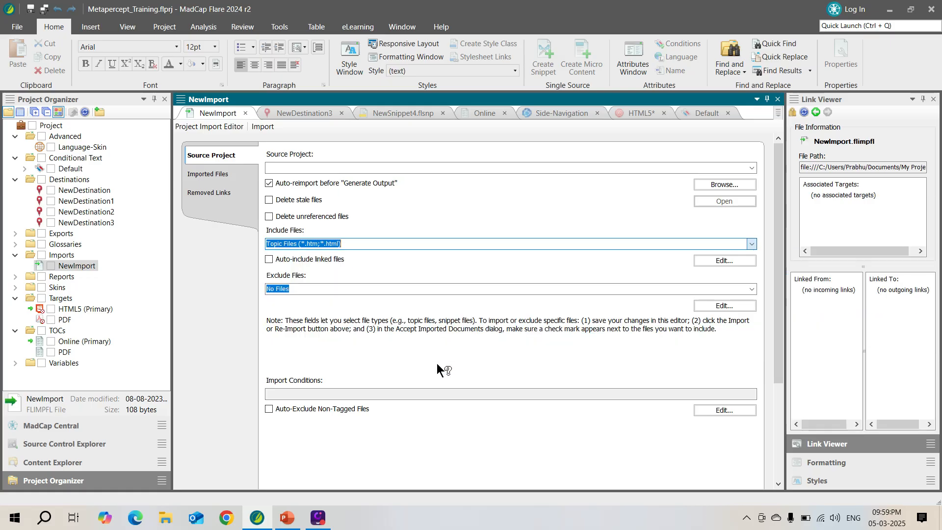
- Examine the file types available under Exclude Files, view the Imported Files list, and return to the Source Project settings
click(752, 288)
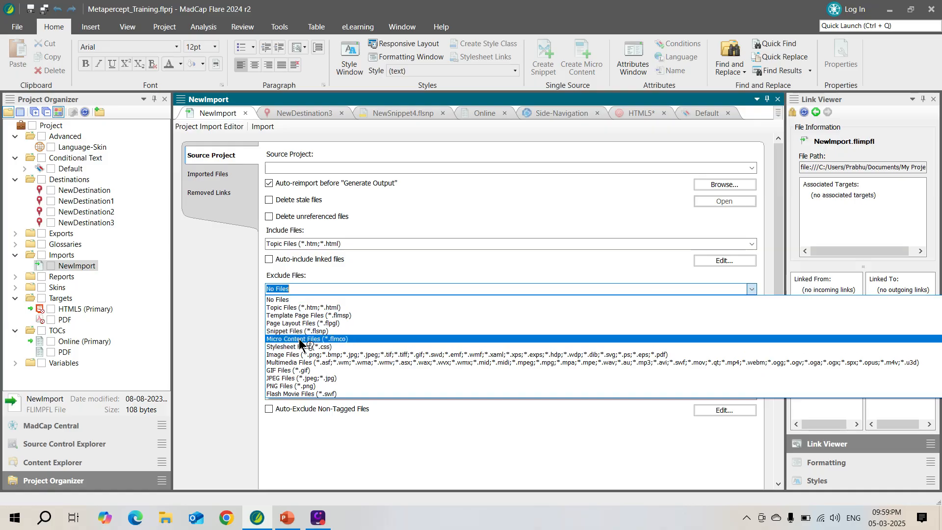
click(406, 431)
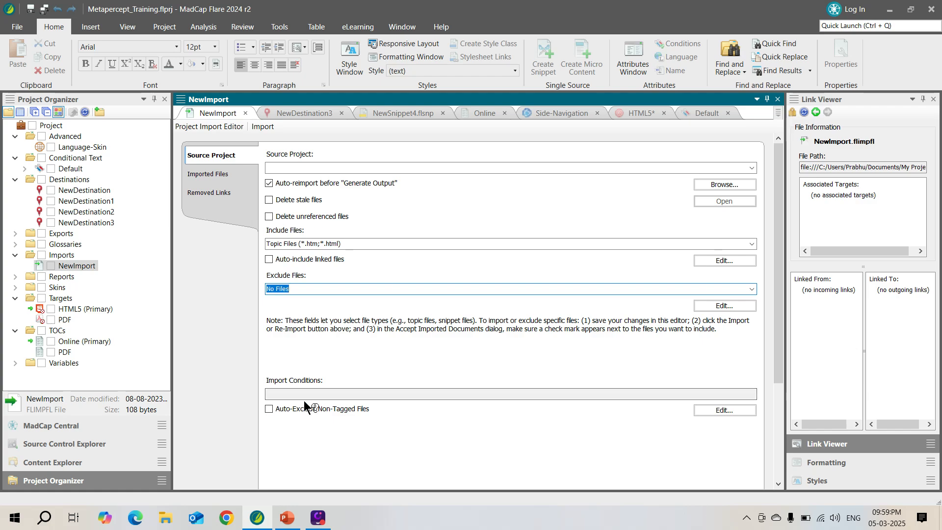
click(230, 173)
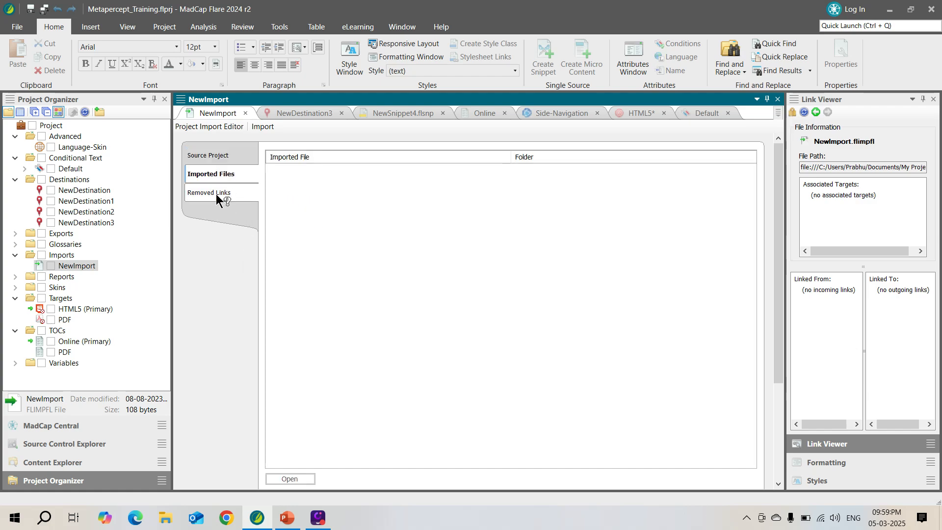
click(214, 157)
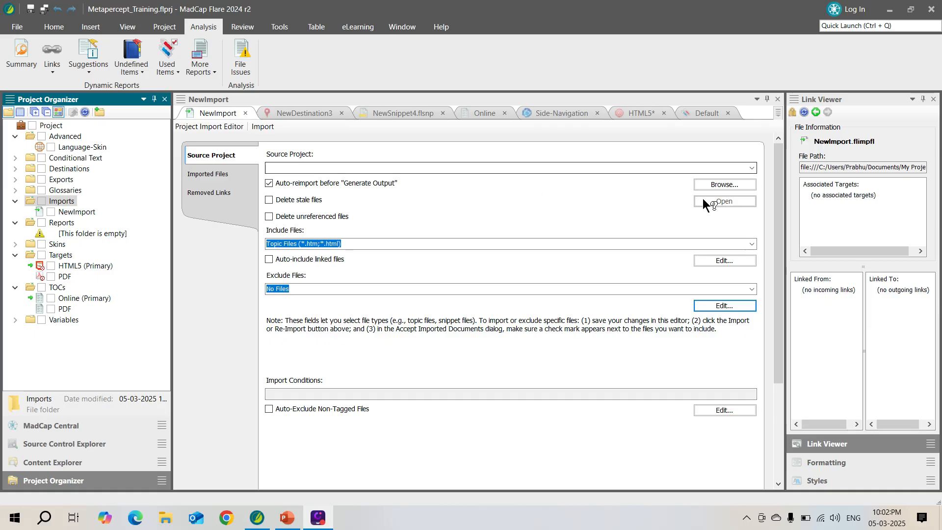
- Review the recent projects selectable as NewImport's source and the Include Files type list again
click(751, 169)
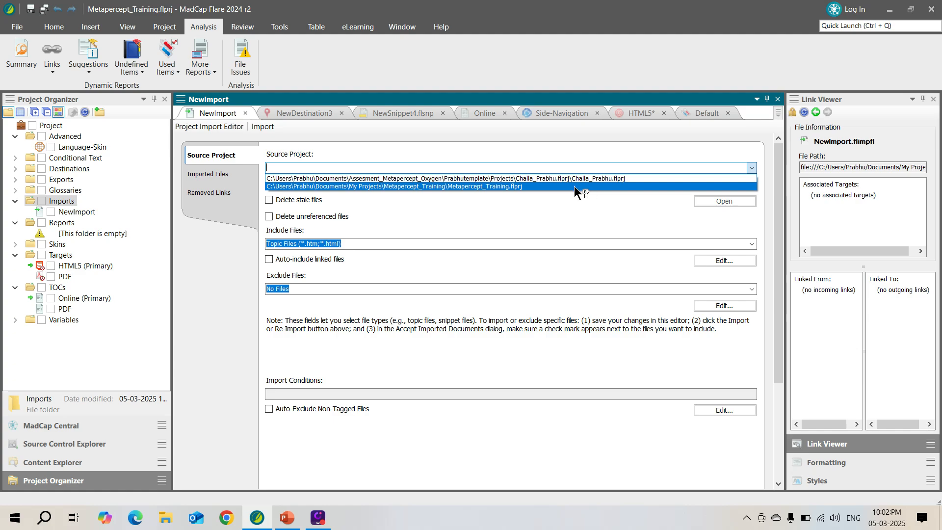
click(519, 204)
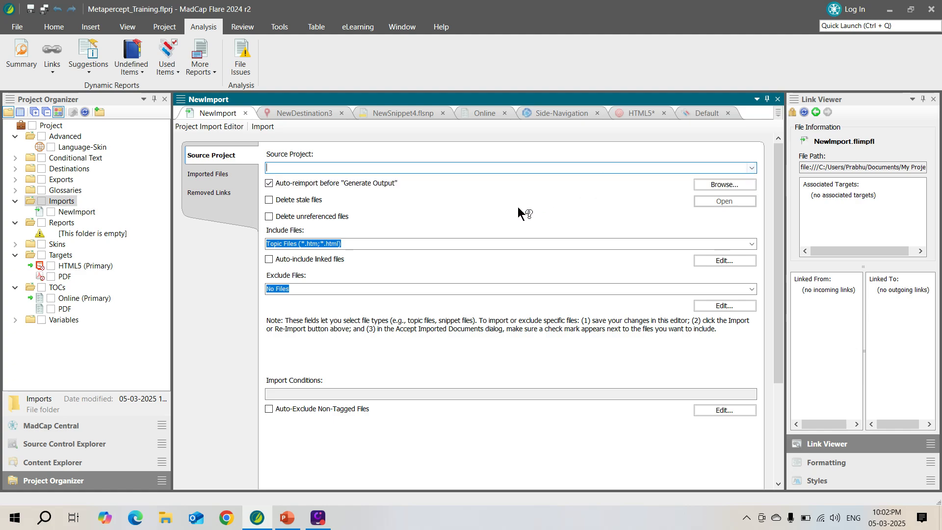
click(751, 244)
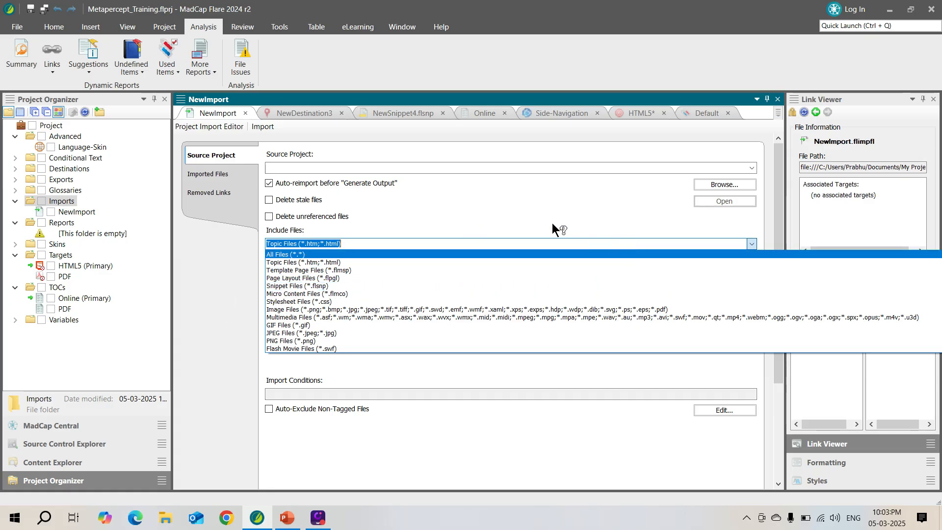
- Try Snippet Files (*.flsnp) as NewImport's excluded file type, and set Exclude Files to GIF Files (*.gif) instead
click(403, 219)
click(755, 288)
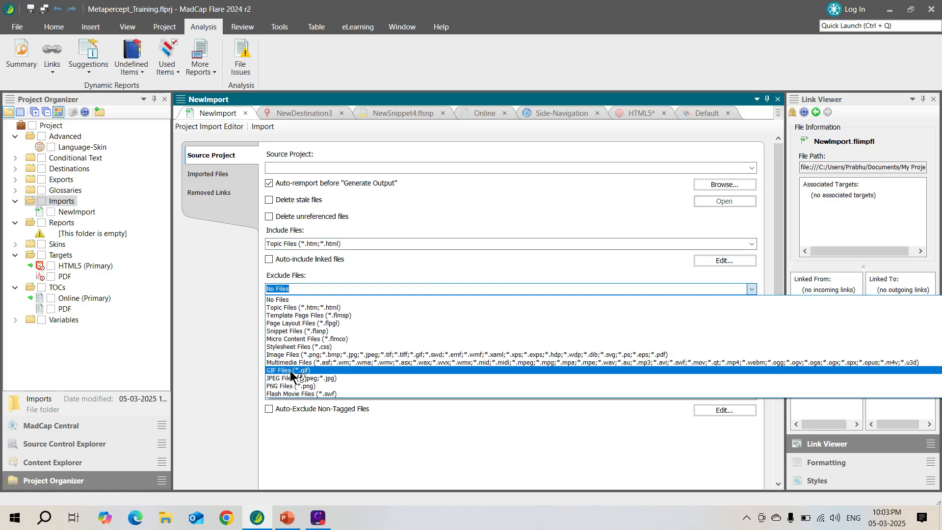
click(298, 332)
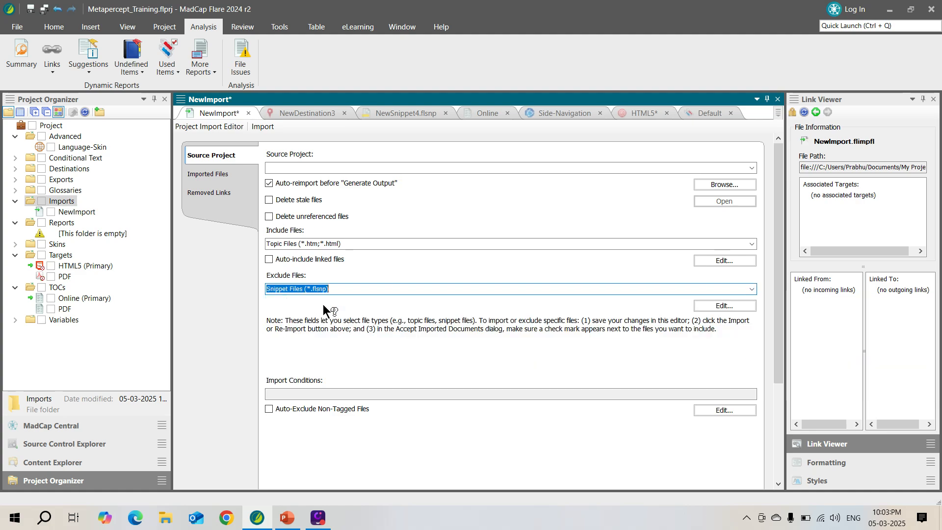
click(752, 288)
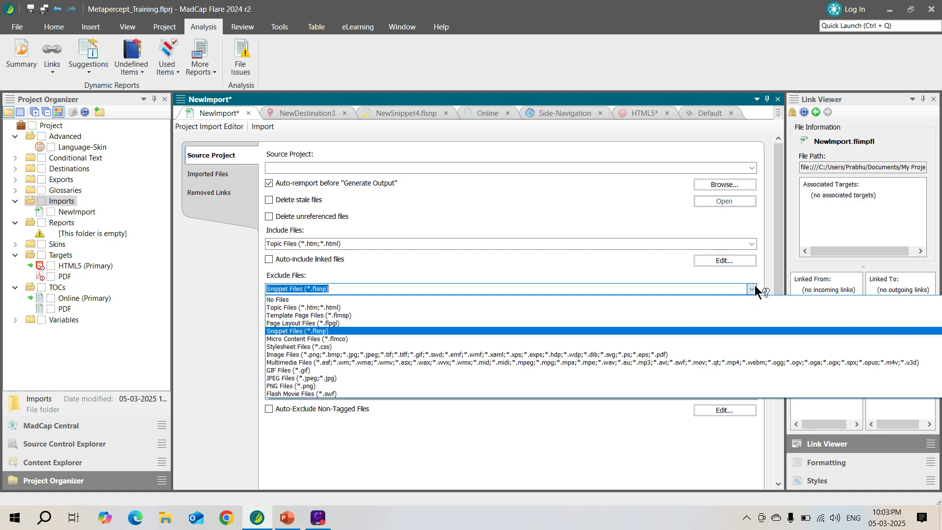
click(313, 367)
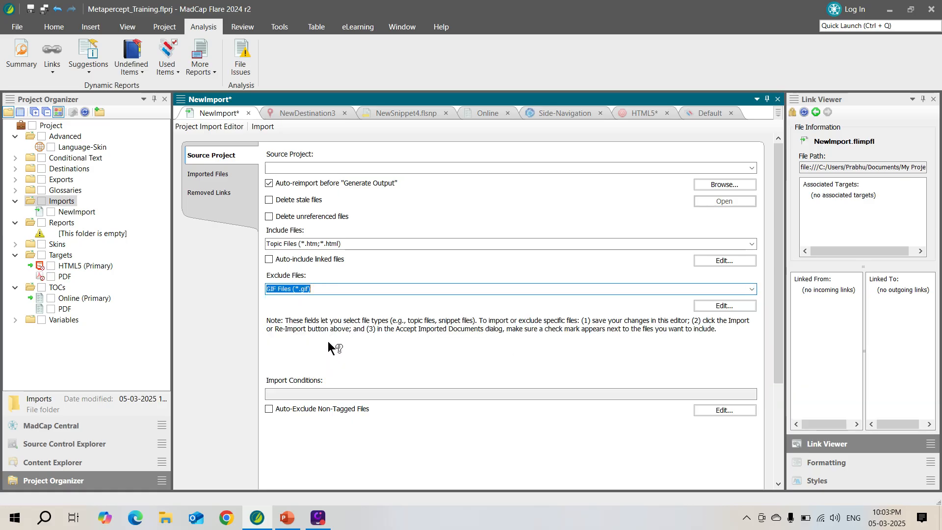
click(324, 286)
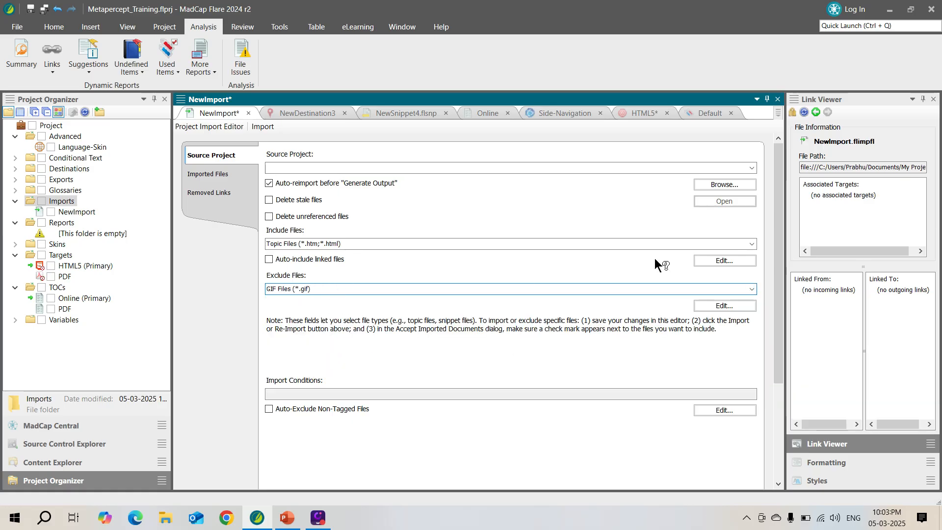
click(751, 289)
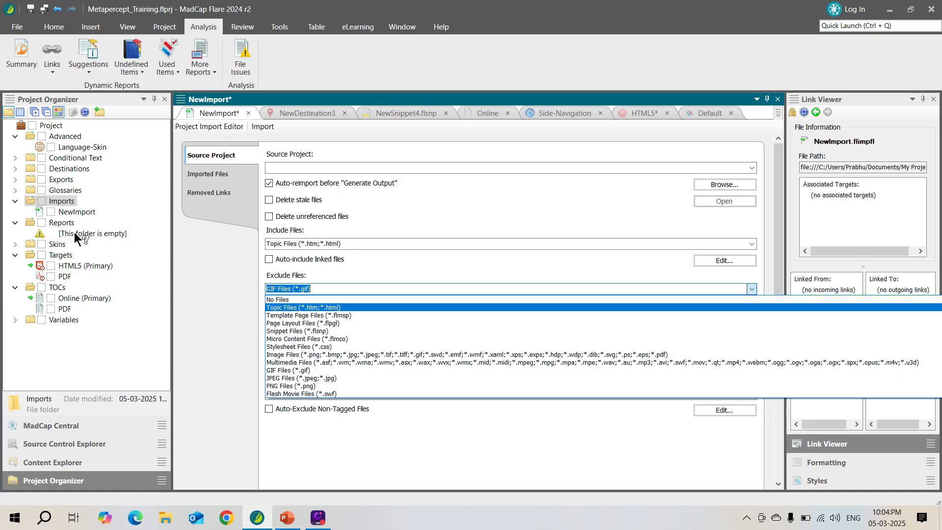
click(59, 222)
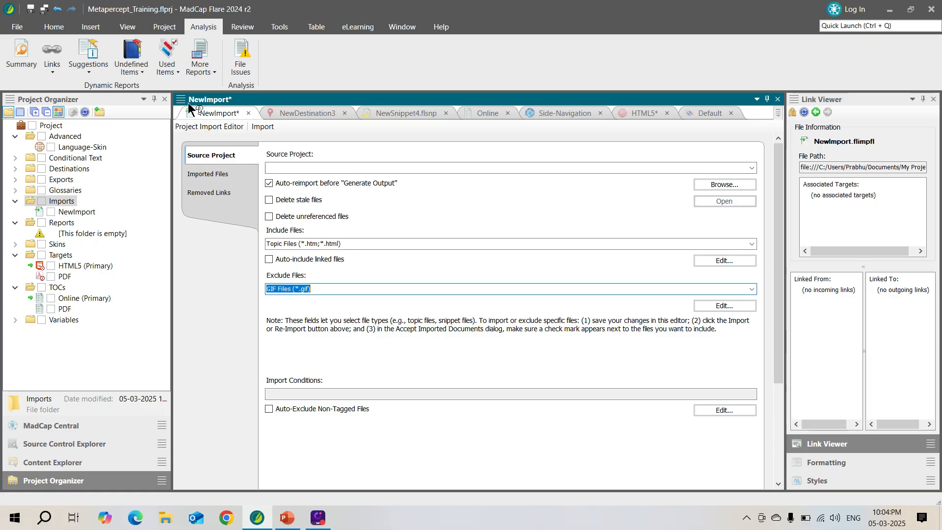
- Review the analysis reports available under Undefined Items, Used Items and More Reports
click(143, 73)
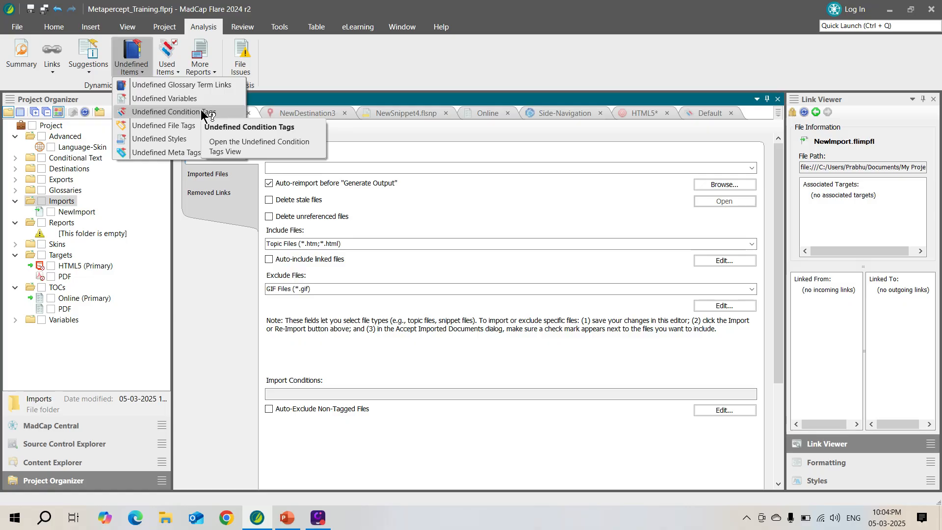
click(177, 71)
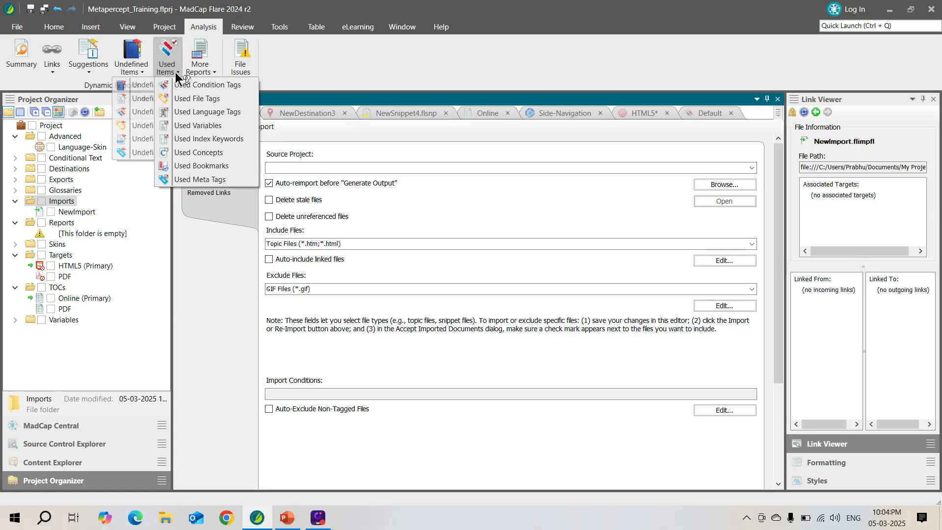
click(213, 70)
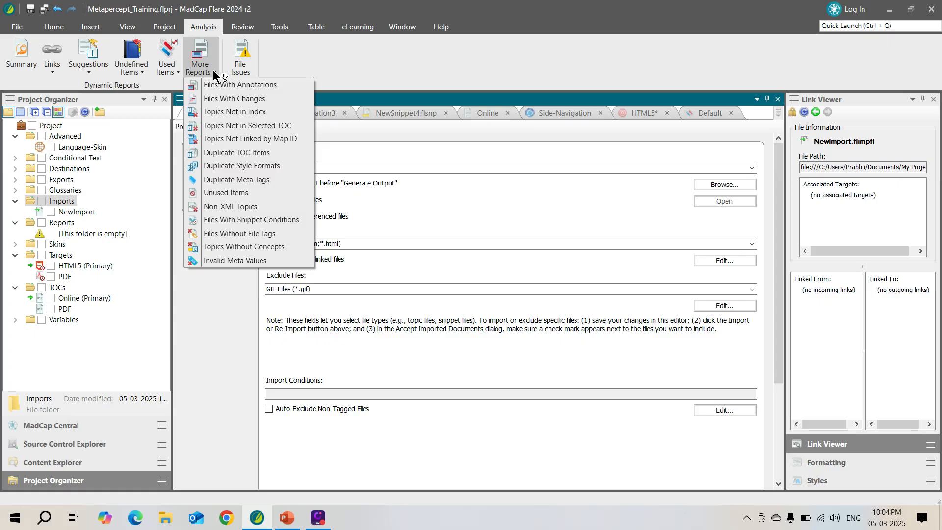
- Add a Flare project import file named NewImport1 to the Imports folder, based on the MyProjectImport factory template
click(69, 201)
click(69, 201)
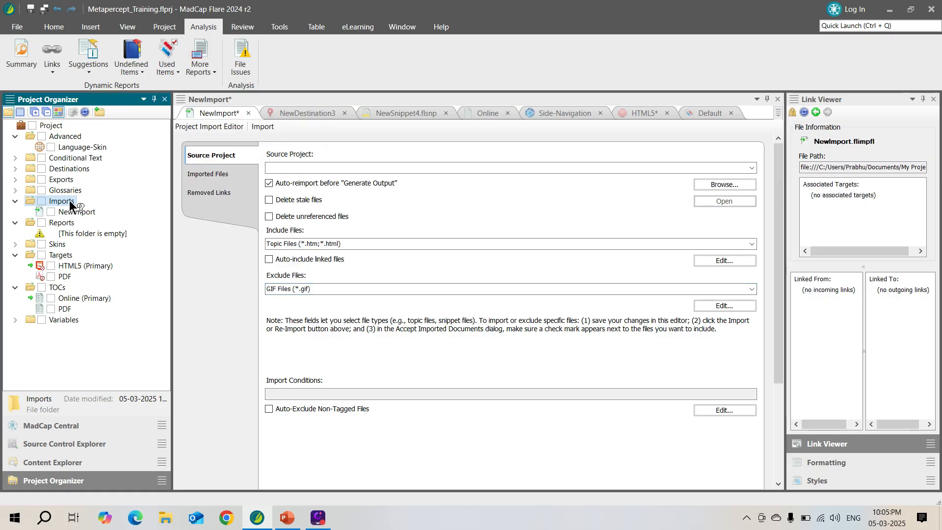
right_click(69, 202)
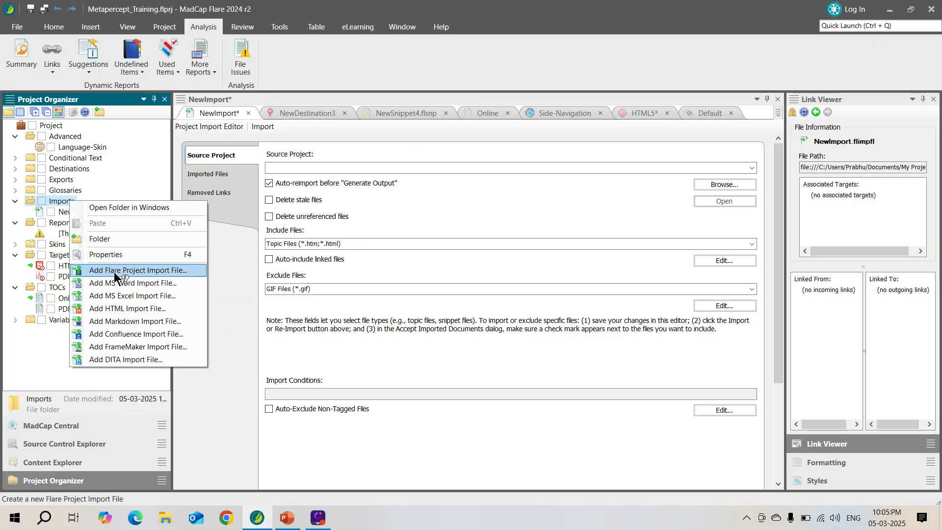
click(172, 269)
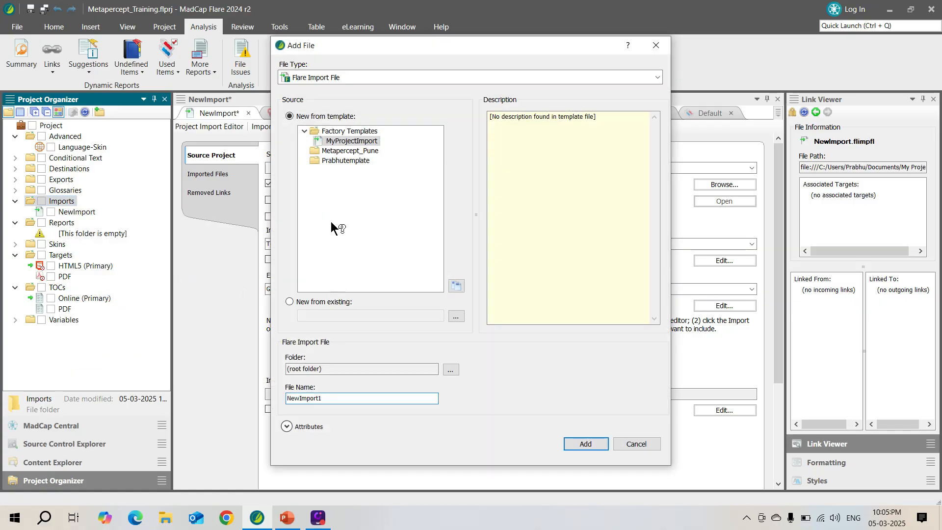
click(586, 444)
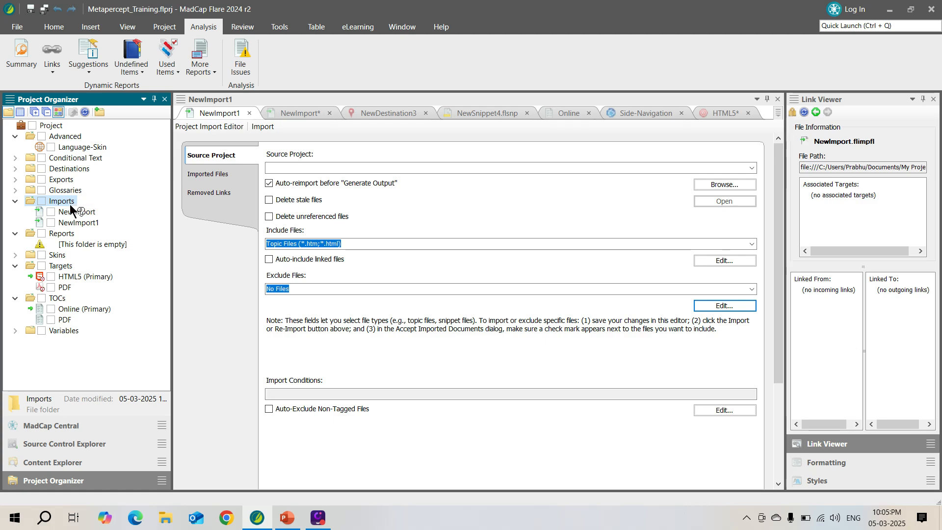
right_click(71, 204)
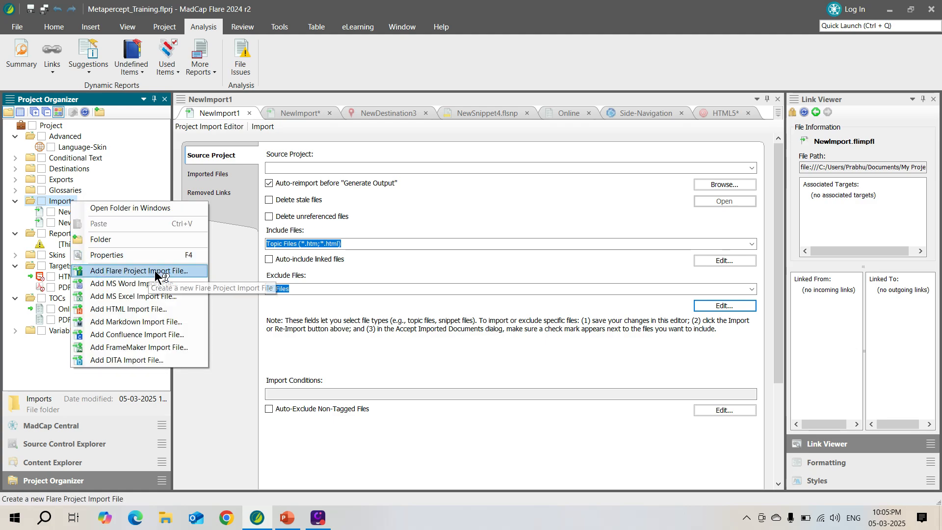
click(348, 143)
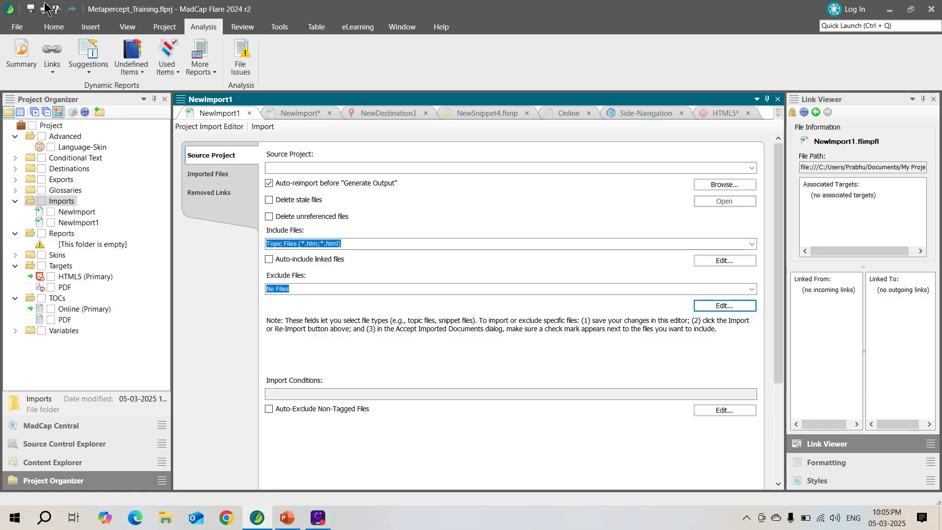
- Expand the Skins folder, open the Side-Navigation skin and examine its Setup options down to Proxy Options
click(14, 255)
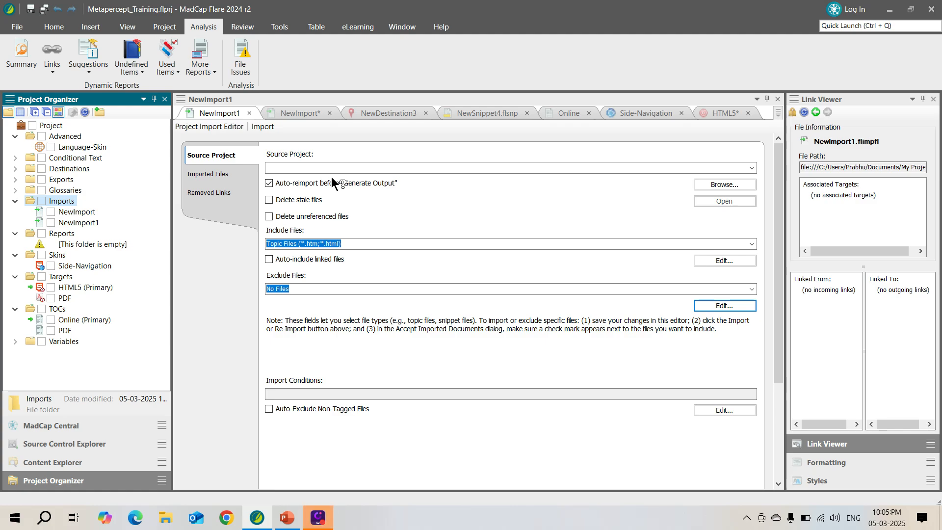
click(85, 266)
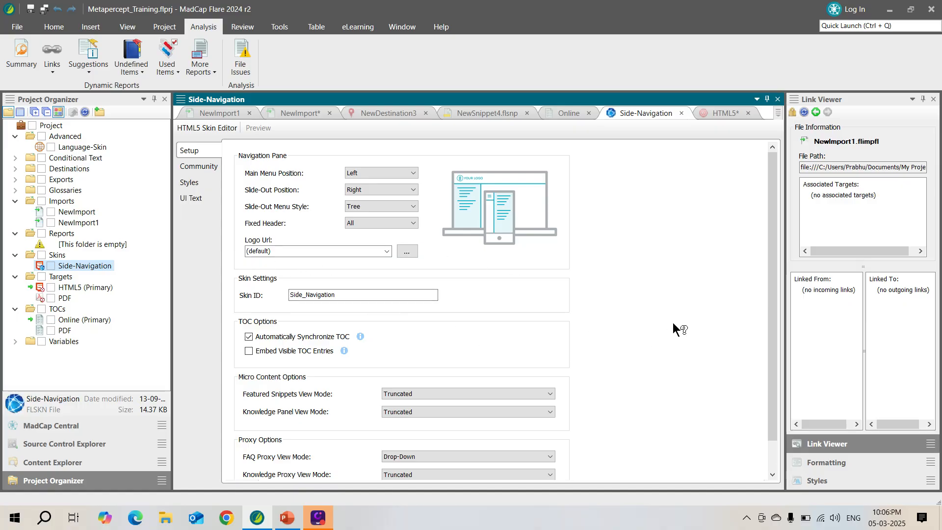
scroll(770, 294, down, 2)
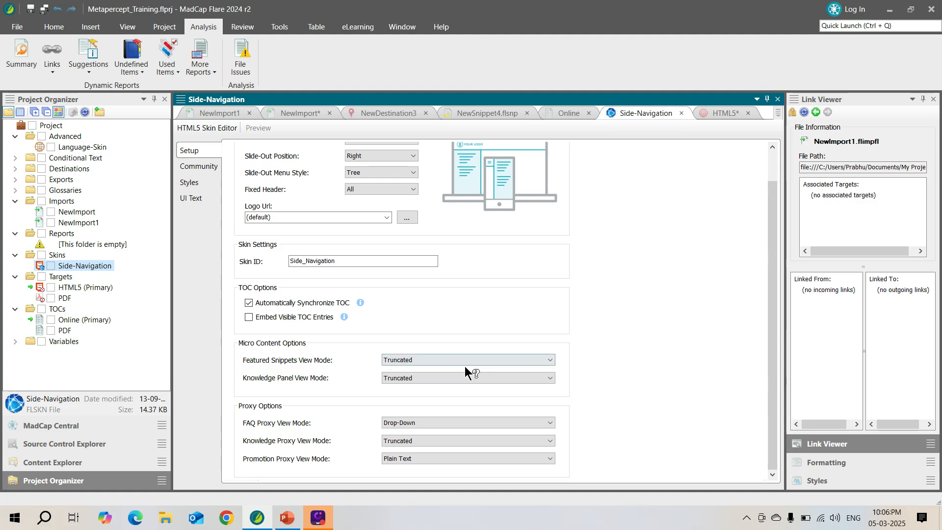
- Switch to Chrome, search Google for "microsoft office 365" and look over the results page
click(227, 519)
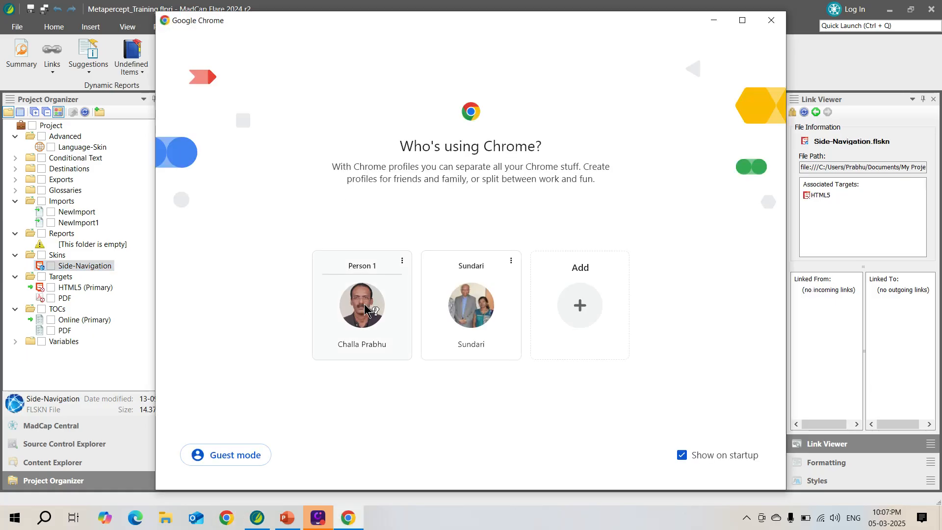
click(361, 309)
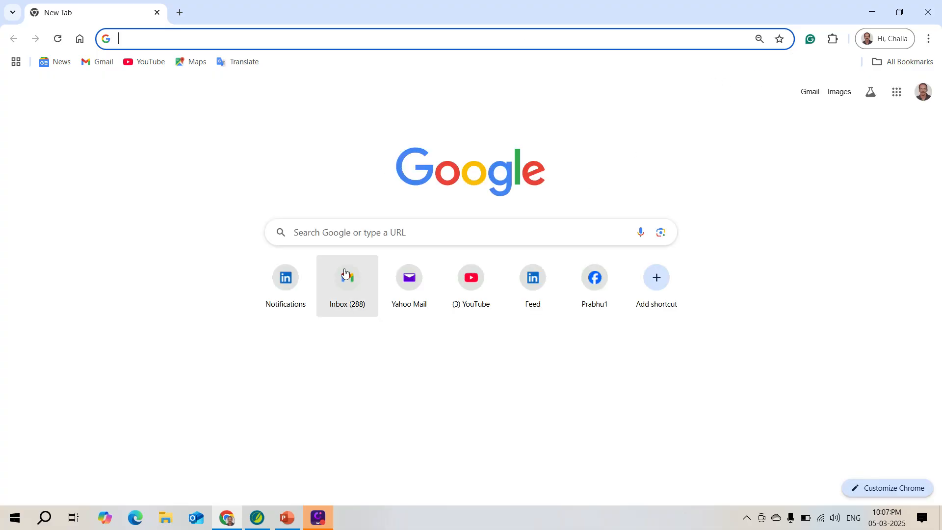
click(346, 229)
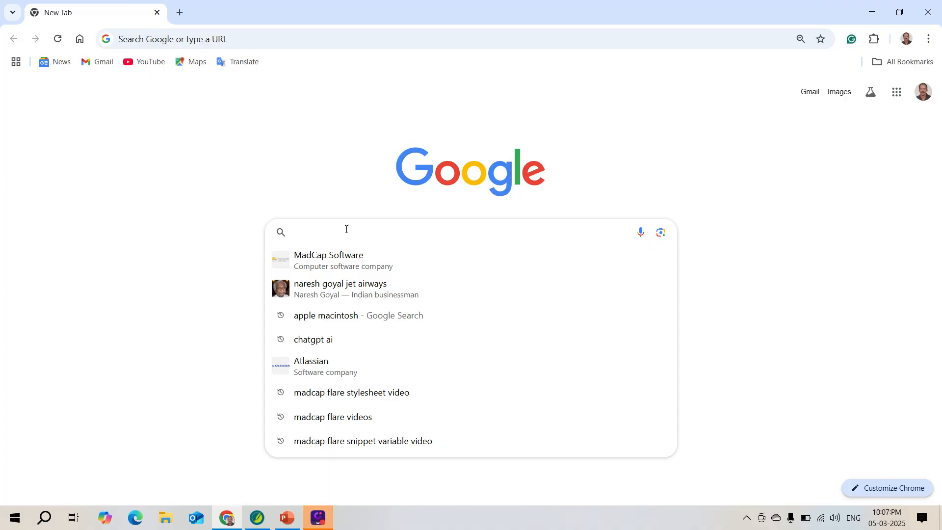
text(microsoft )
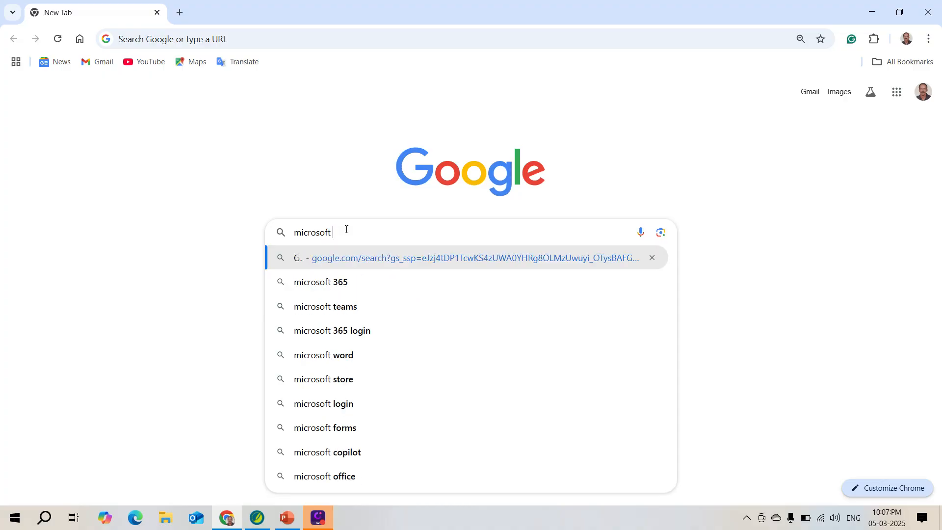
text(offic)
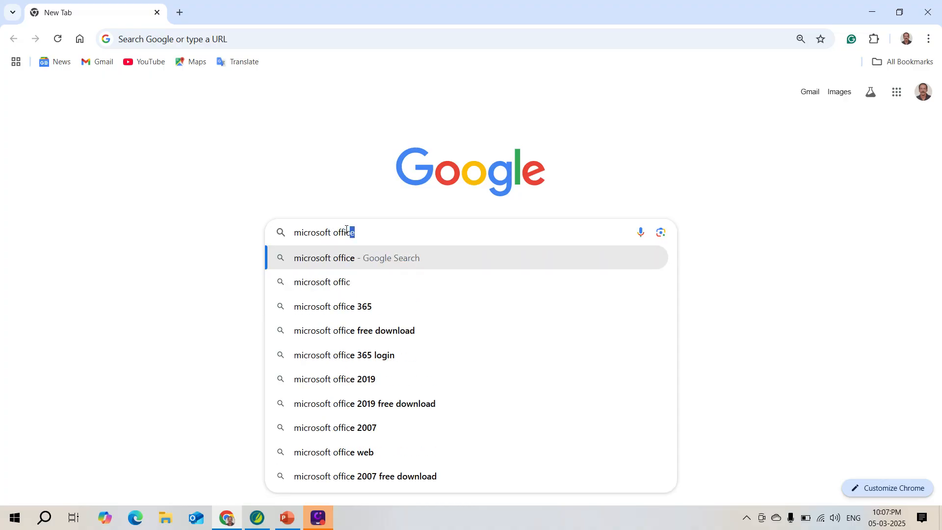
text(e 365)
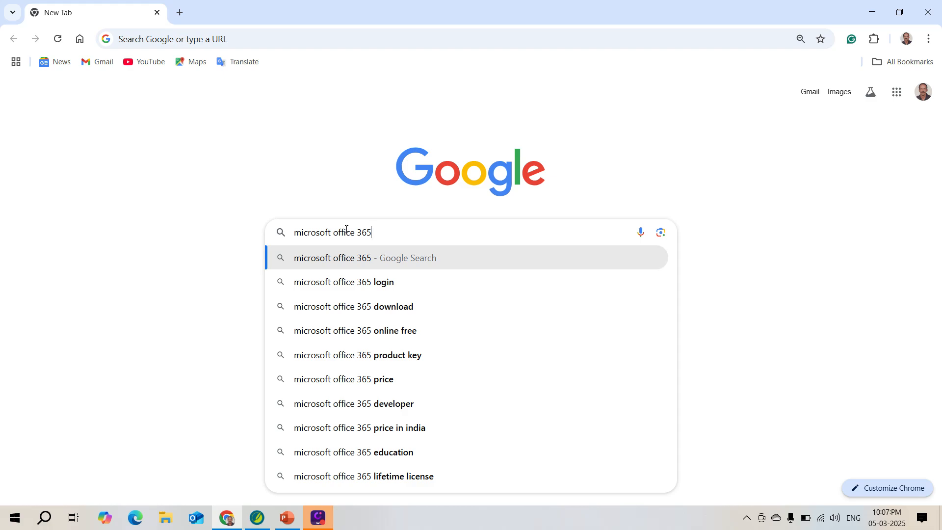
key(Return)
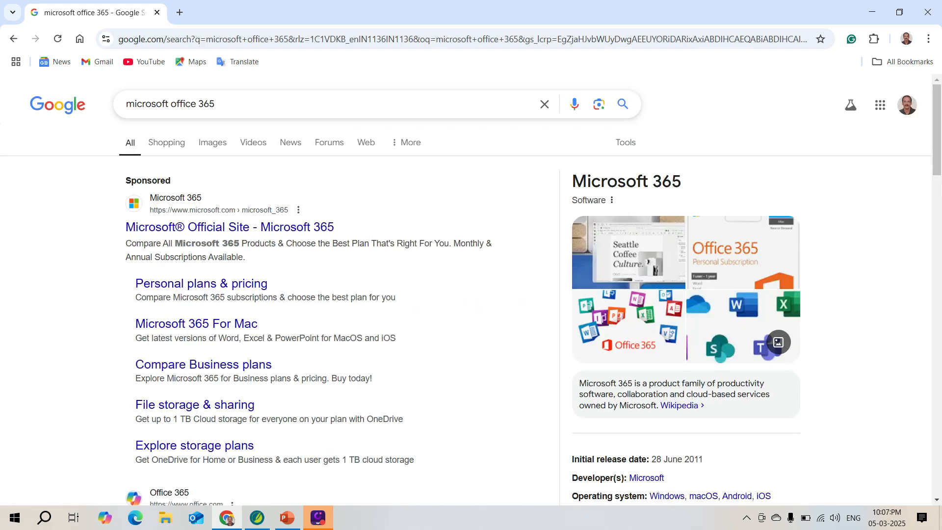
mouse_move(937, 143)
mouse_down()
mouse_move(937, 250)
mouse_move(933, 148)
mouse_up()
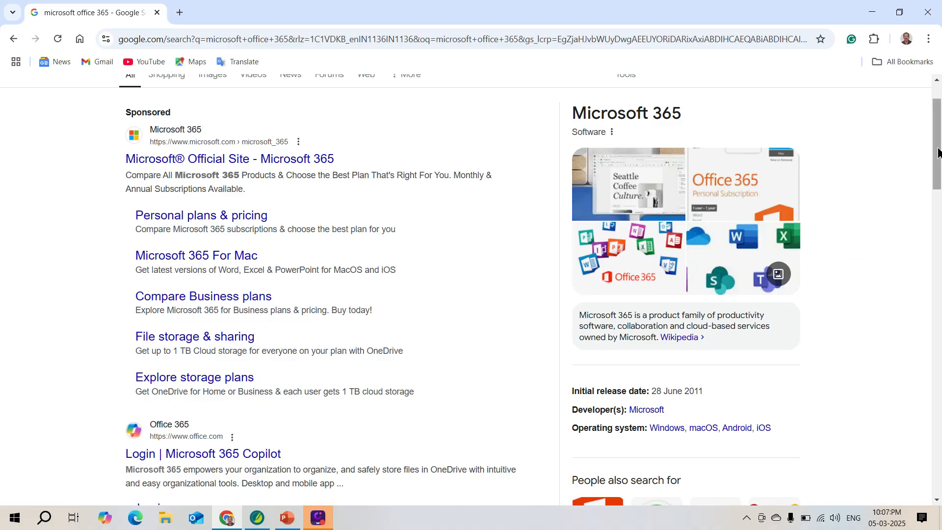
mouse_move(938, 153)
mouse_down()
mouse_move(937, 165)
mouse_move(938, 147)
mouse_up()
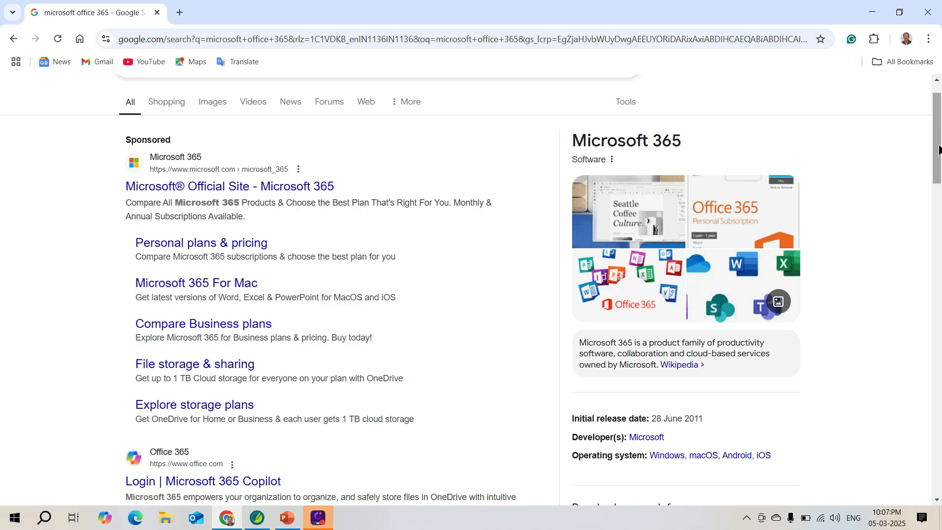
drag(936, 108, 936, 99)
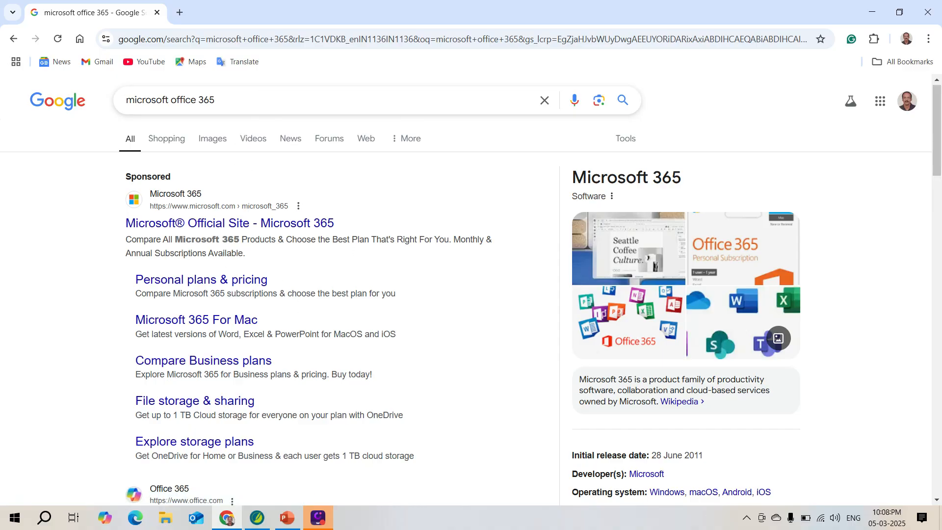
drag(936, 158, 936, 174)
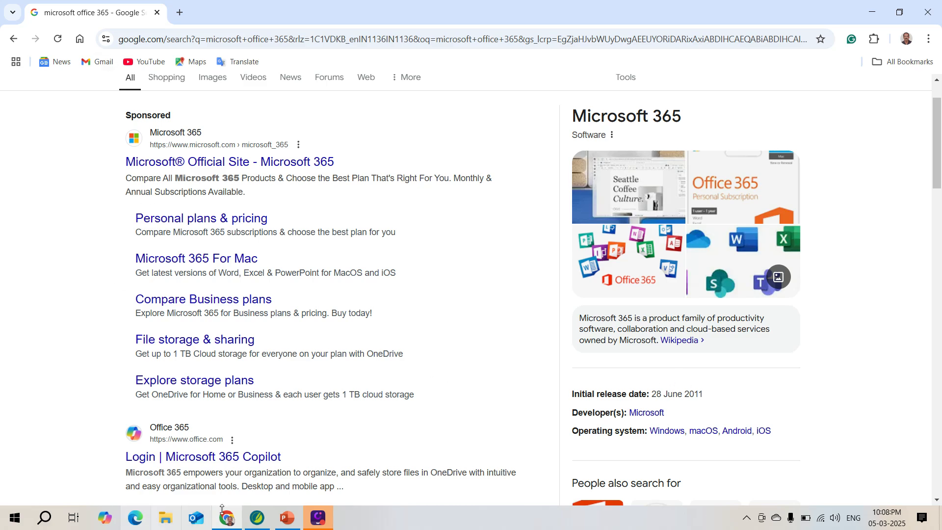
- View PowerPoint's Creating a Destination slide, and return to MadCap Flare to review the Side-Navigation skin's Featured Snippets View Mode choices
click(288, 521)
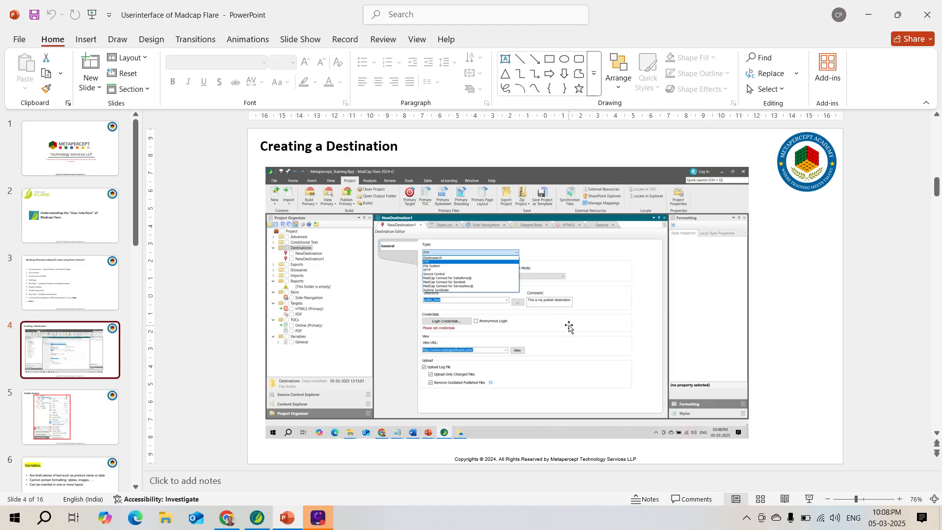
click(257, 517)
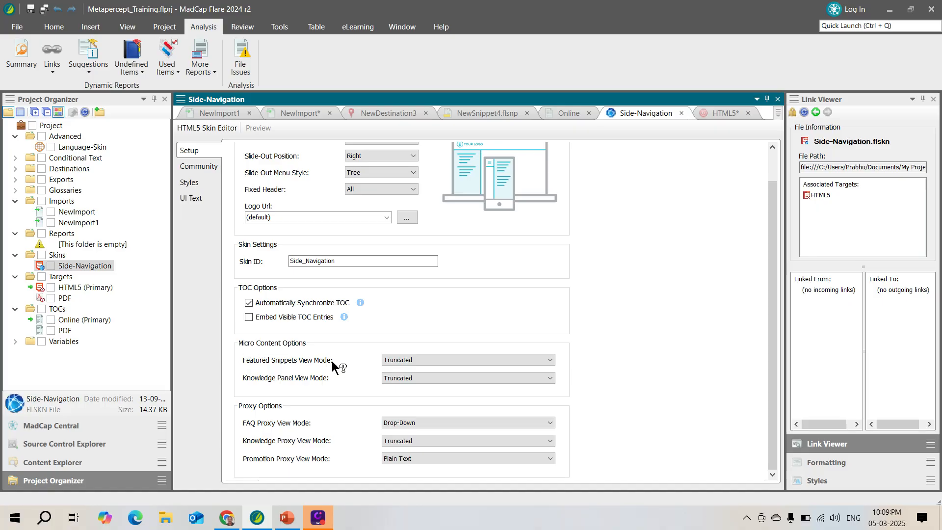
click(550, 362)
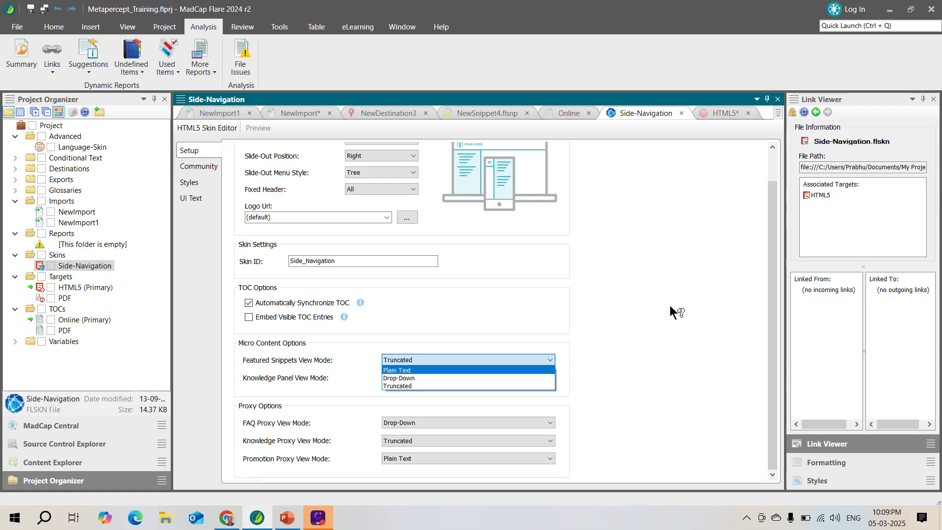
click(855, 18)
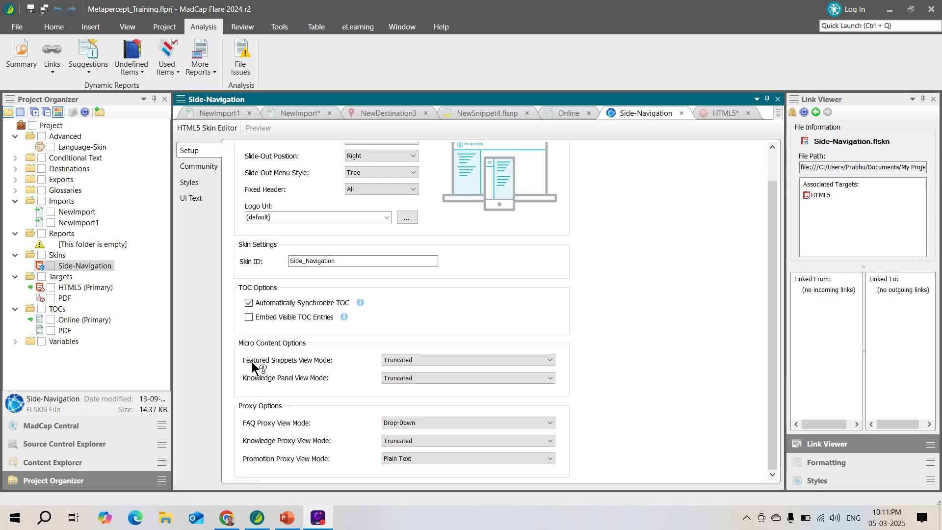
click(550, 360)
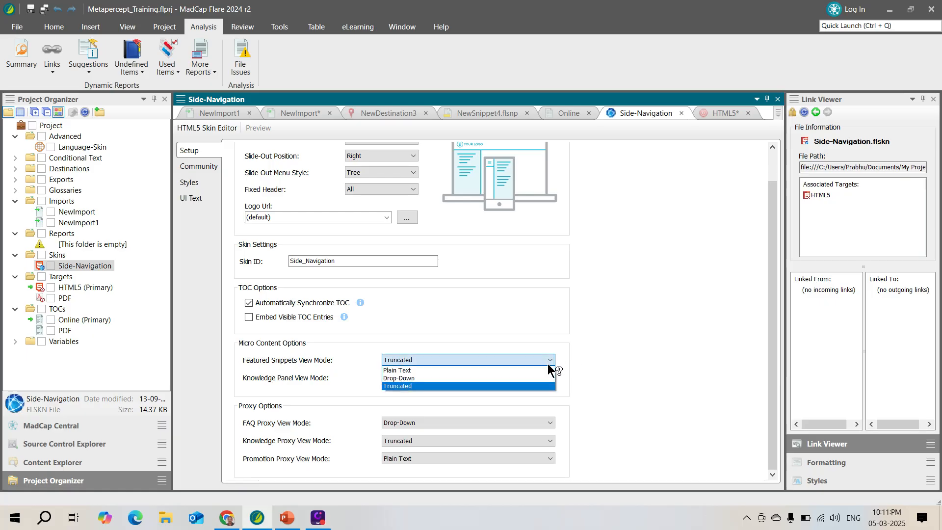
- Review the Knowledge Panel View Mode choices in the Side-Navigation skin's Micro Content Options, keeping Truncated selected
click(548, 363)
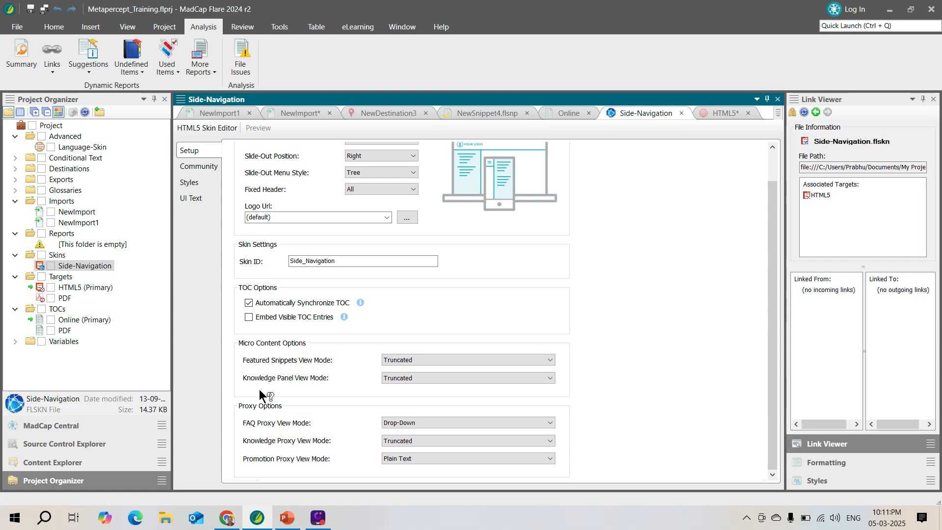
click(548, 377)
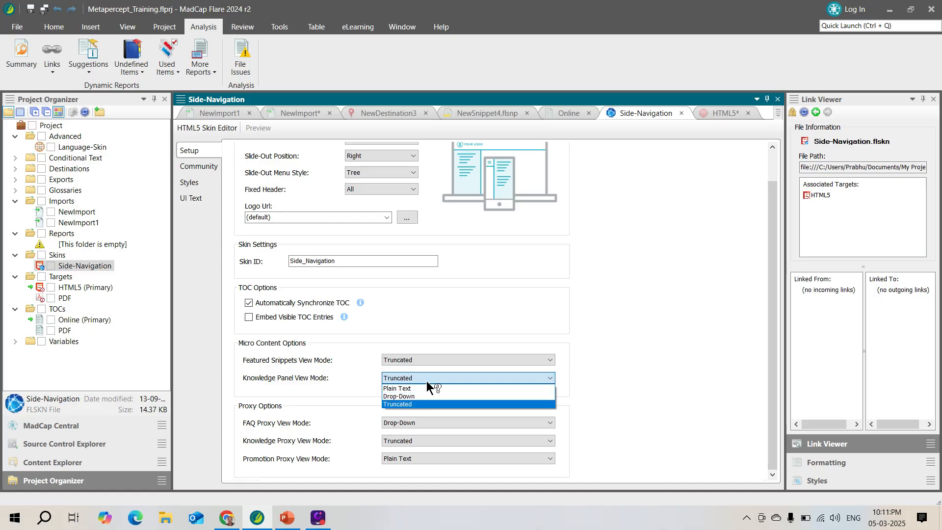
click(456, 325)
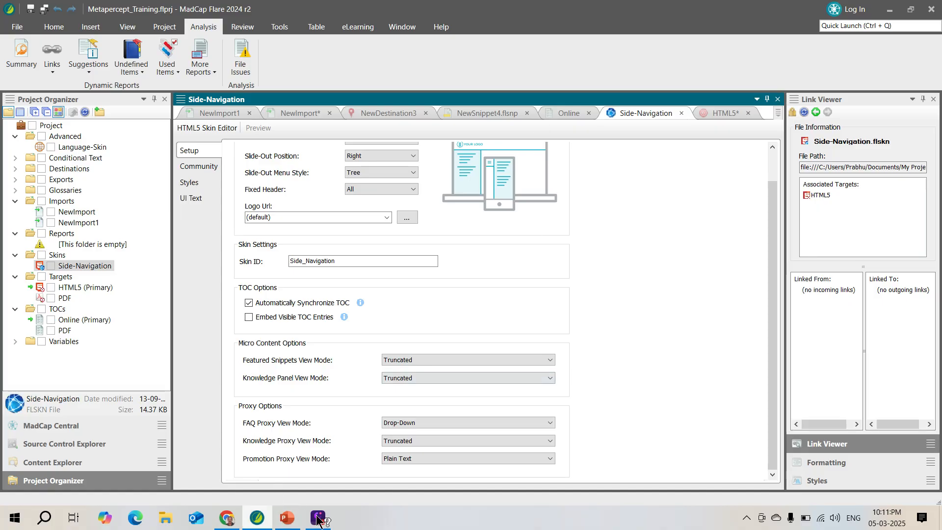
- Check Chrome's Google results for "wikipedia and featured snippets wikipedia", and return to MadCap Flare to view the HTML5 target's Publishing settings
click(234, 519)
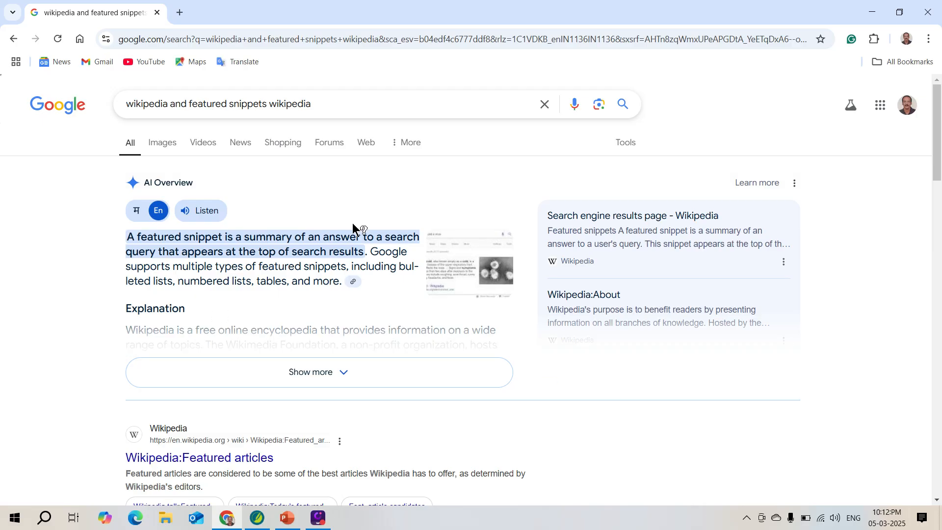
click(863, 12)
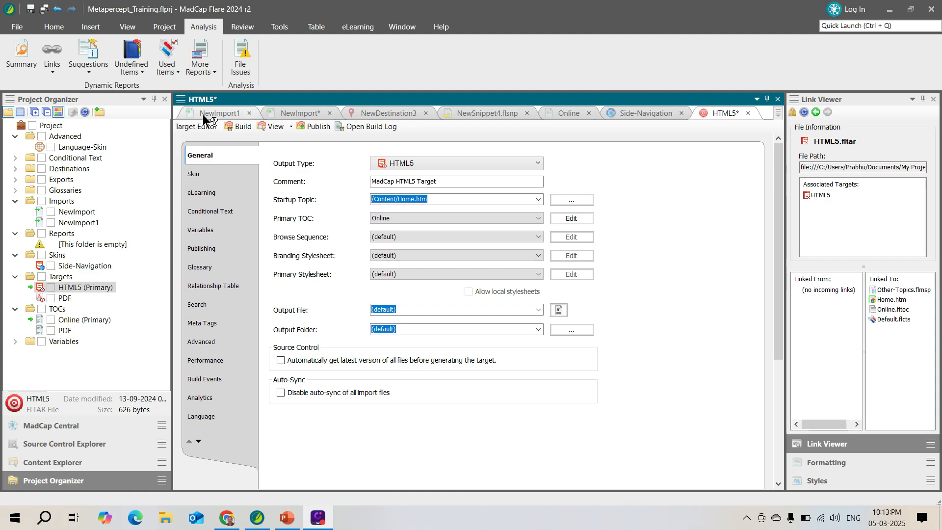
click(212, 250)
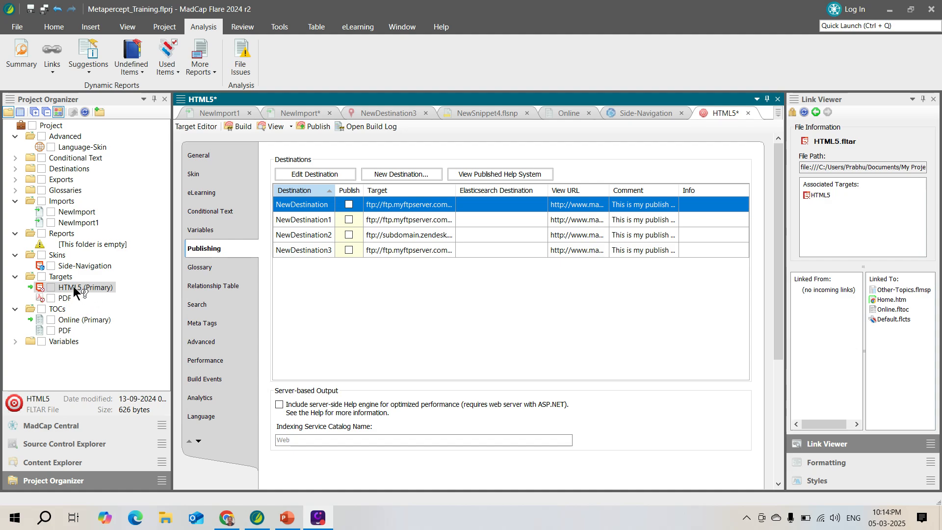
- Show the Content Explorer and expand the Stylesheets and TableStyles folders under Resources to view their files
click(63, 461)
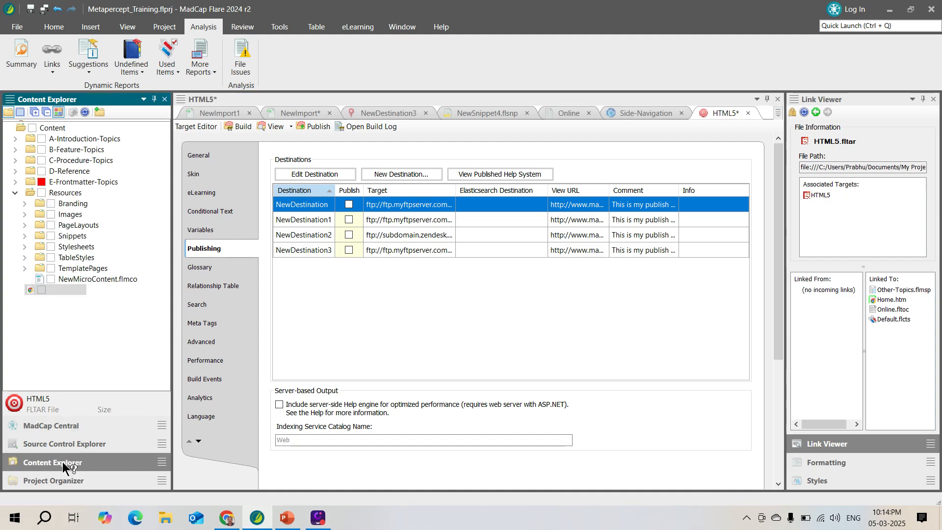
click(24, 246)
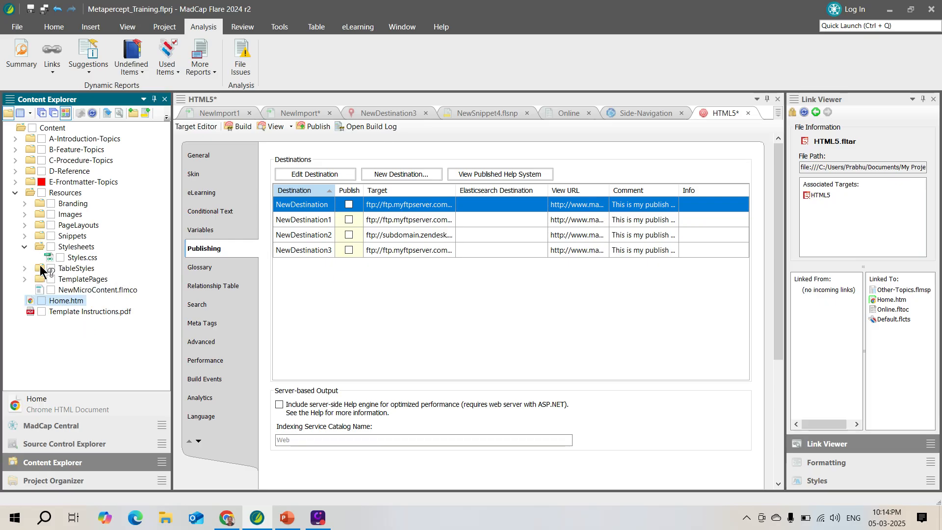
click(25, 267)
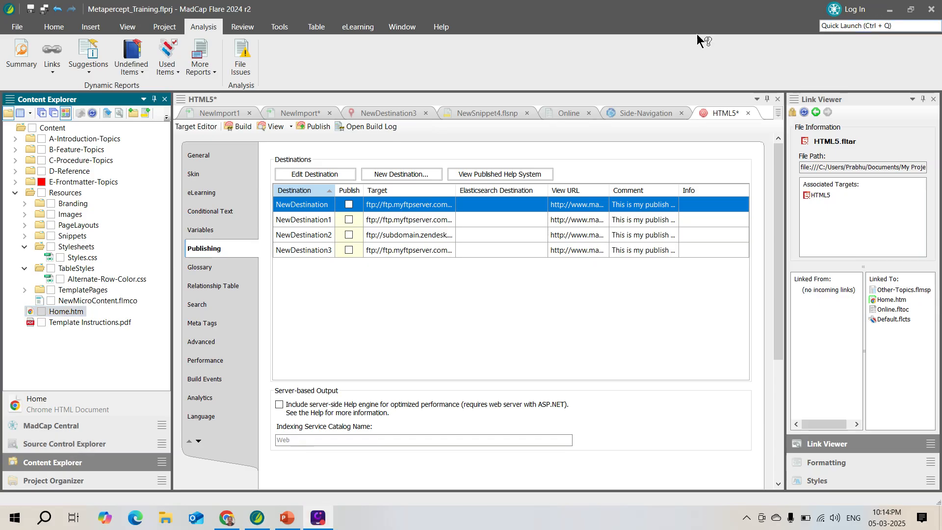
- Open the Project Properties and review the Defaults and Source Control settings
click(164, 27)
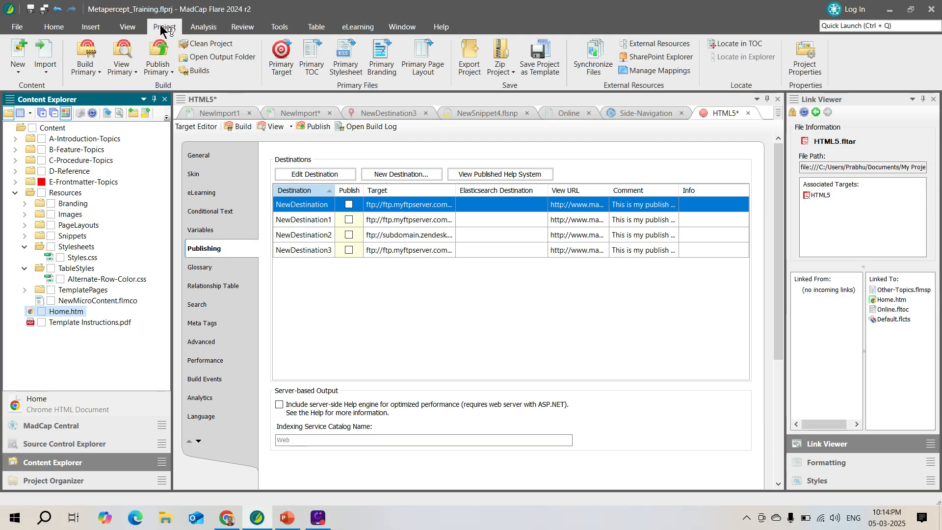
click(808, 61)
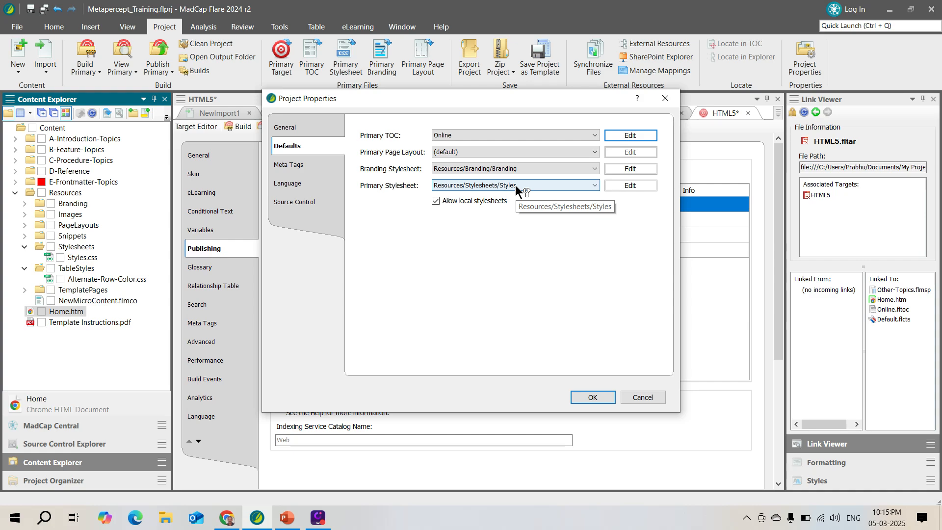
click(309, 201)
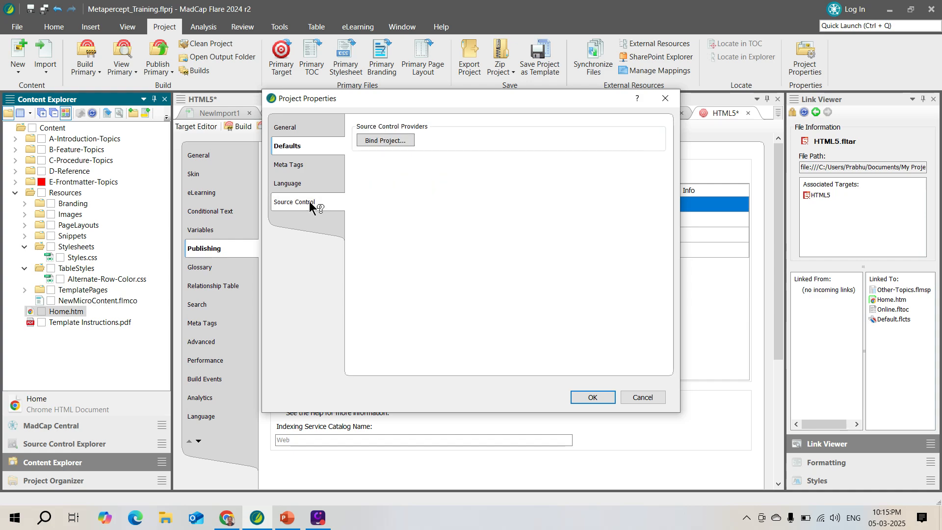
- Review the source control providers offered for binding the project, and close Bind Project and Project Properties without binding
click(394, 141)
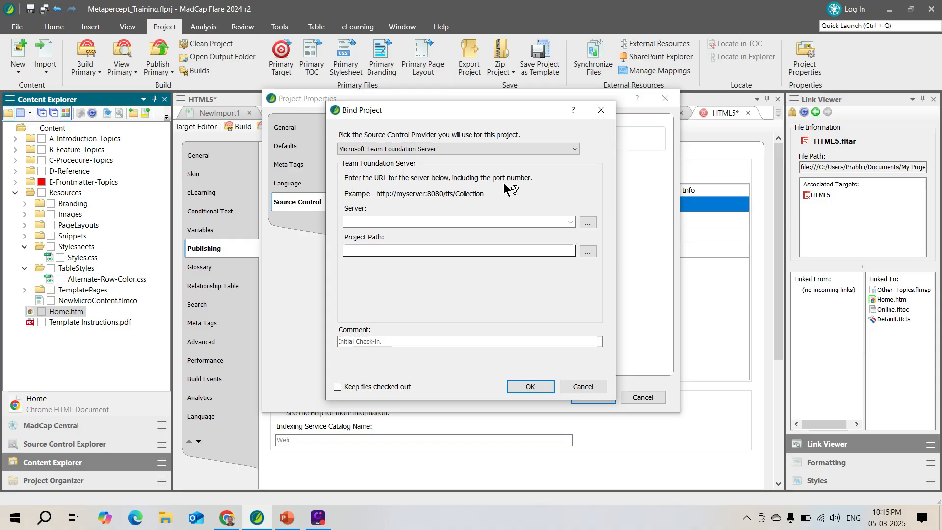
click(576, 149)
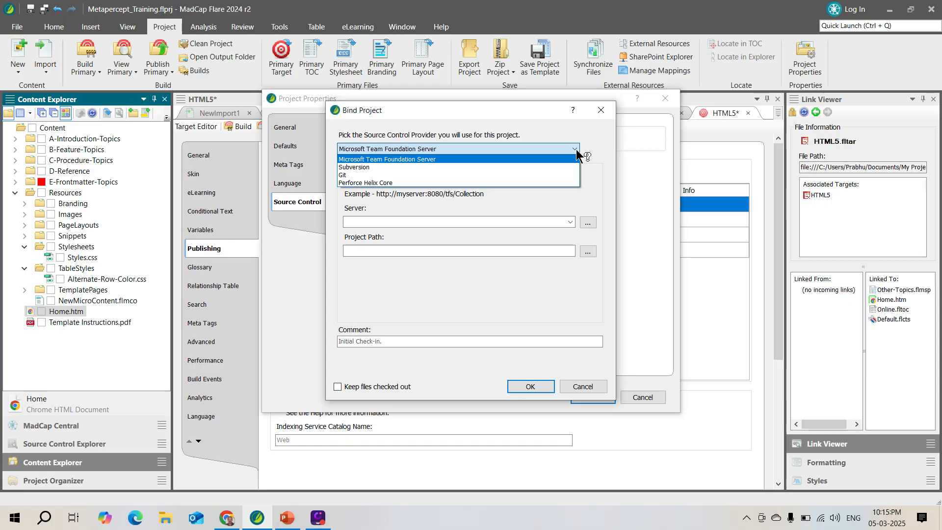
click(602, 106)
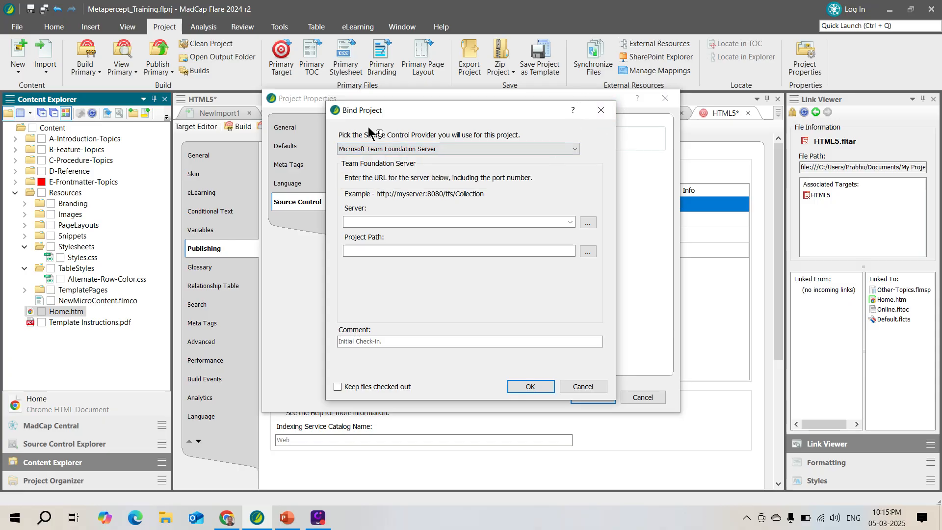
click(601, 110)
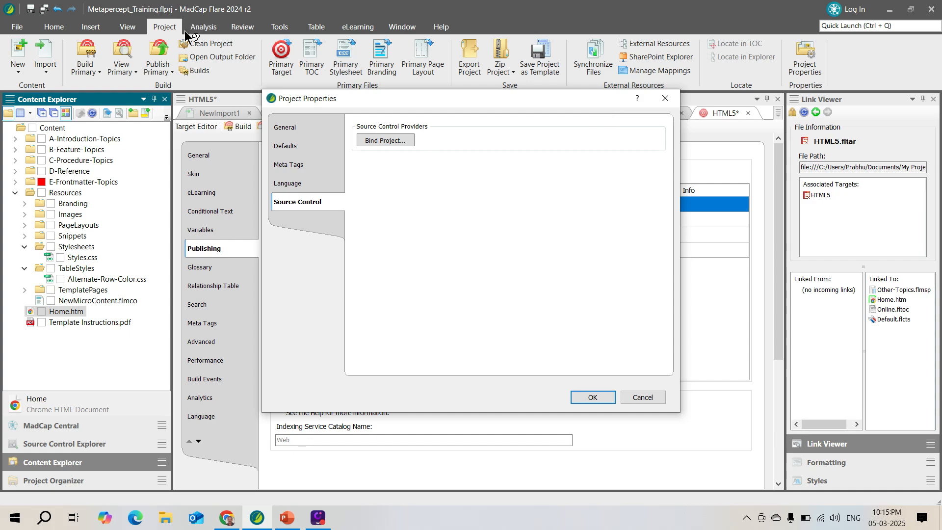
click(128, 29)
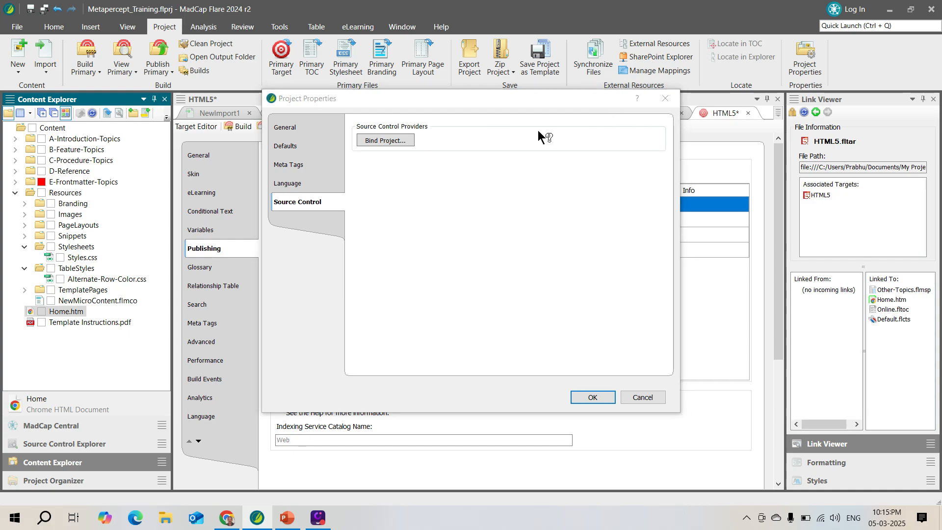
click(664, 98)
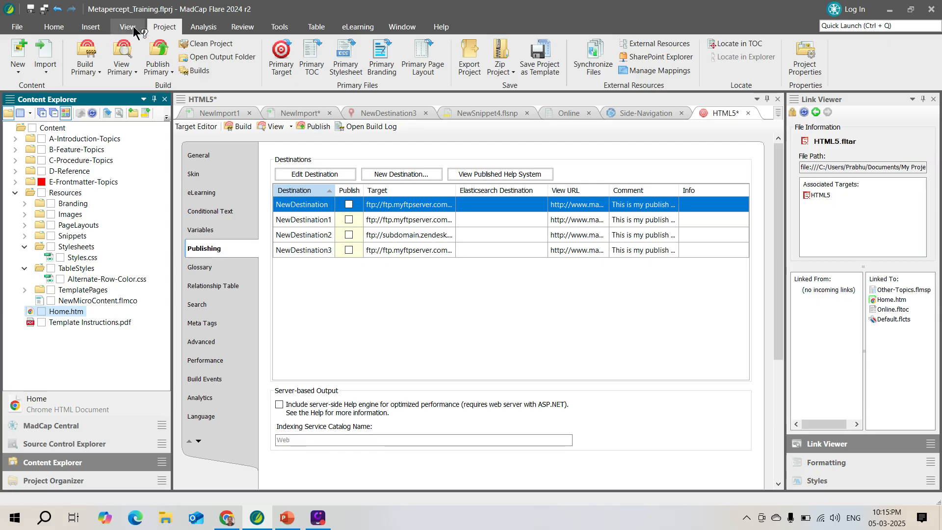
- Examine the View commands and the MadCap Central login pane, and switch to PowerPoint's Publish Output slide
click(127, 29)
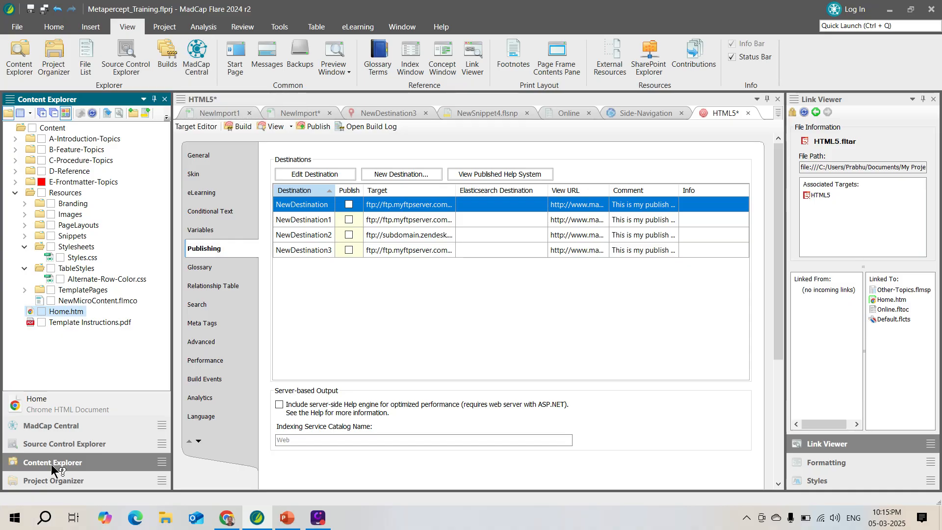
click(62, 428)
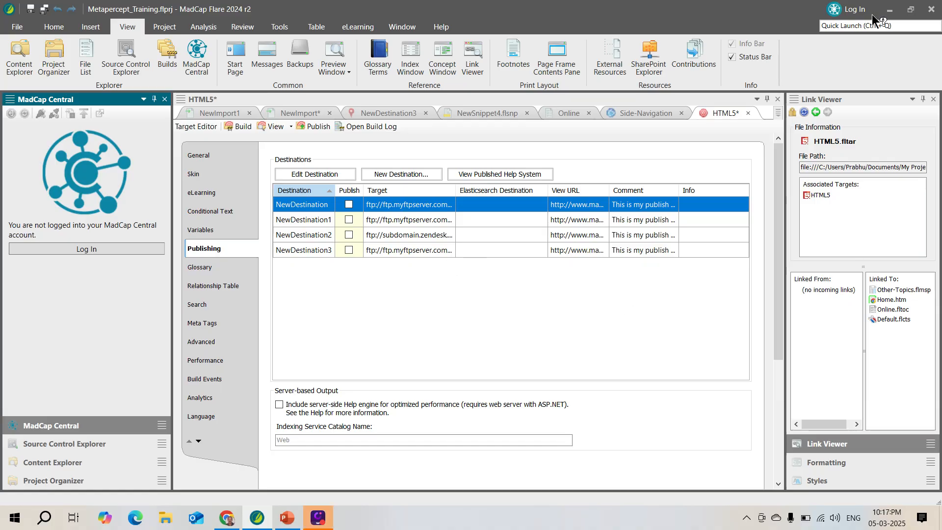
click(889, 10)
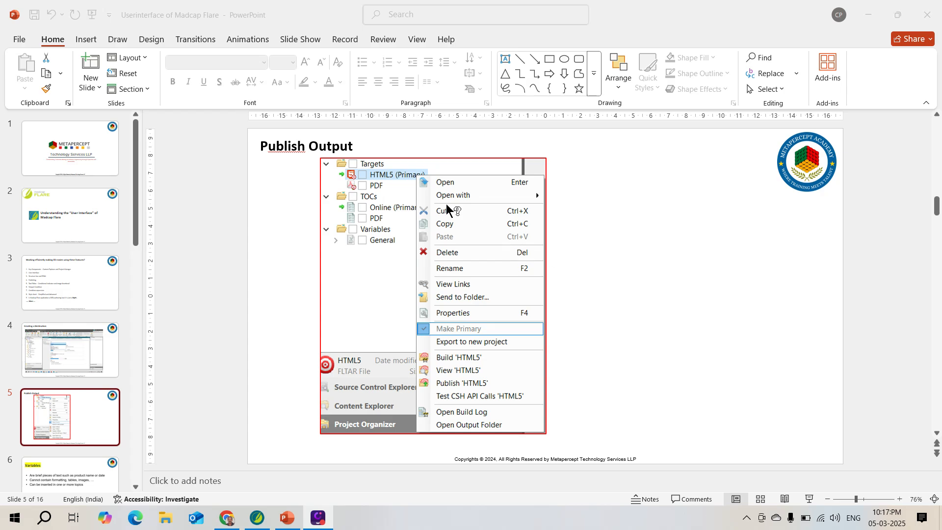
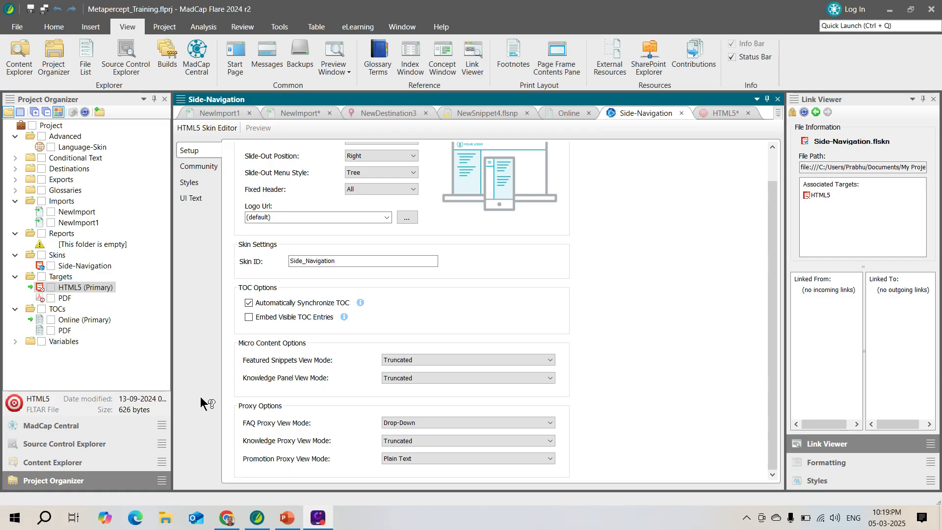
- In MadCap Flare's Project Organizer, open the General variable set and the Default condition tag set to view their entries
click(17, 341)
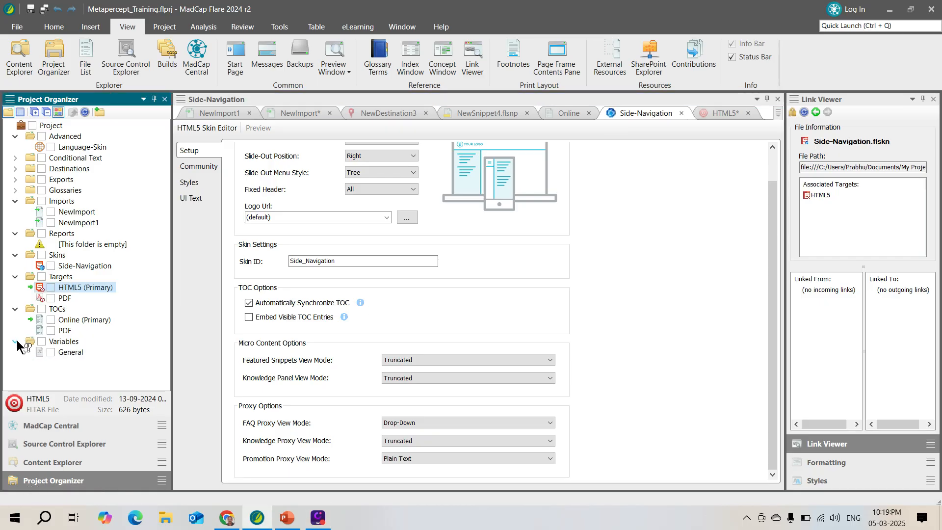
double_click(71, 353)
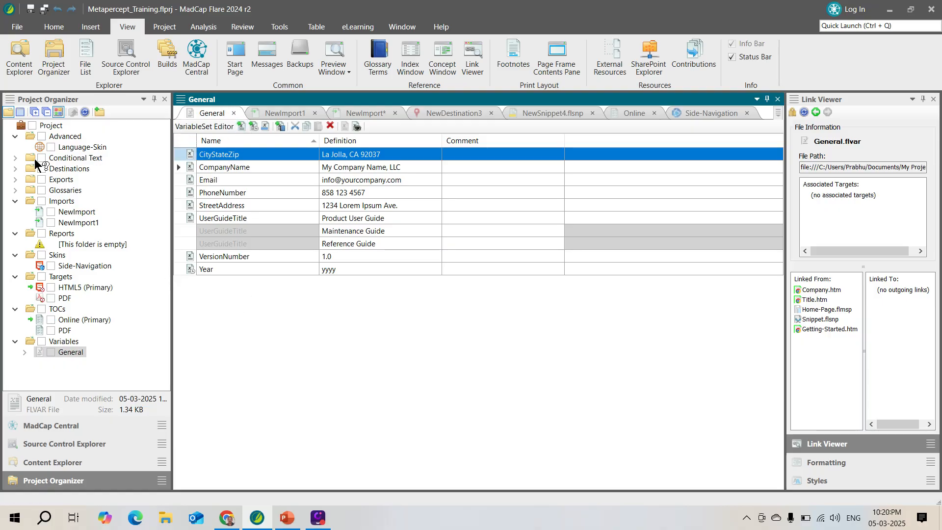
click(16, 160)
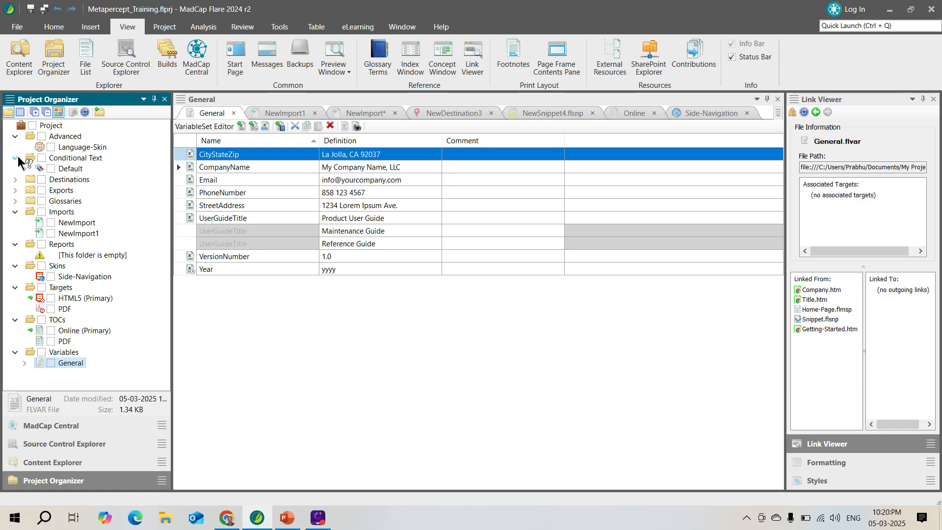
double_click(72, 166)
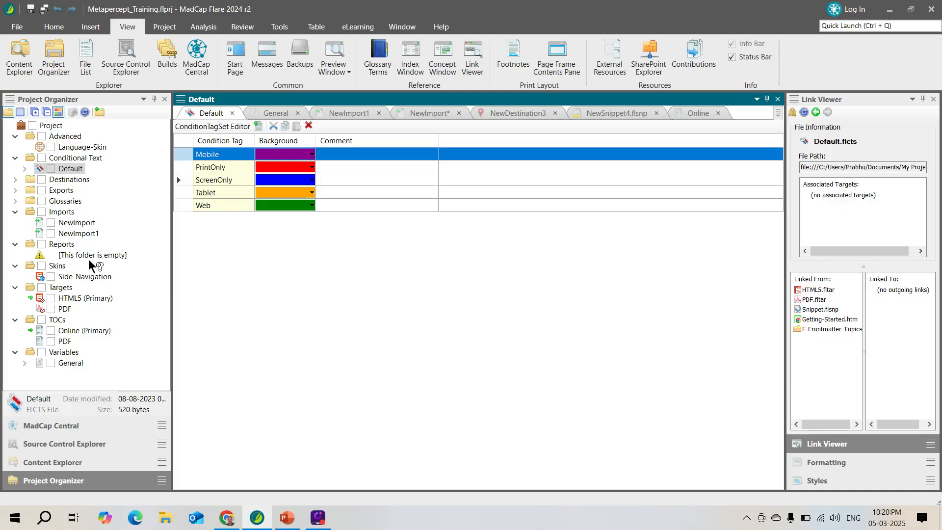
- Return to the General variable set and select the UserGuideTitle variable to examine its definitions
click(72, 362)
double_click(71, 363)
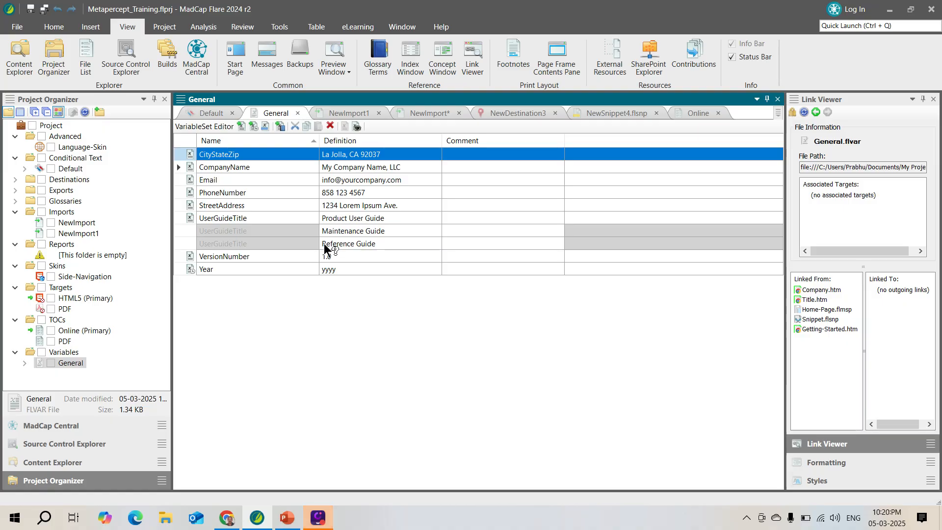
click(243, 221)
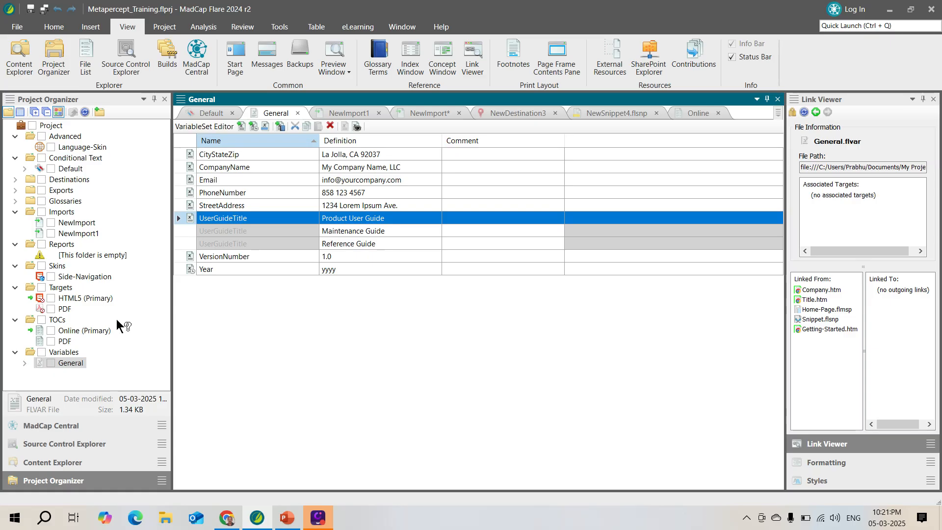
- Add a new variable to the General variable set and name it Company
click(242, 126)
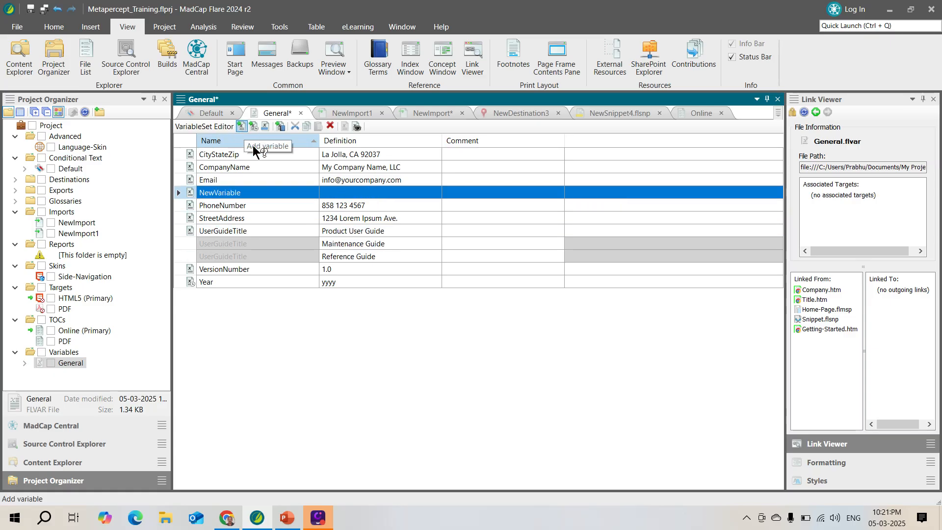
click(249, 192)
text(M)
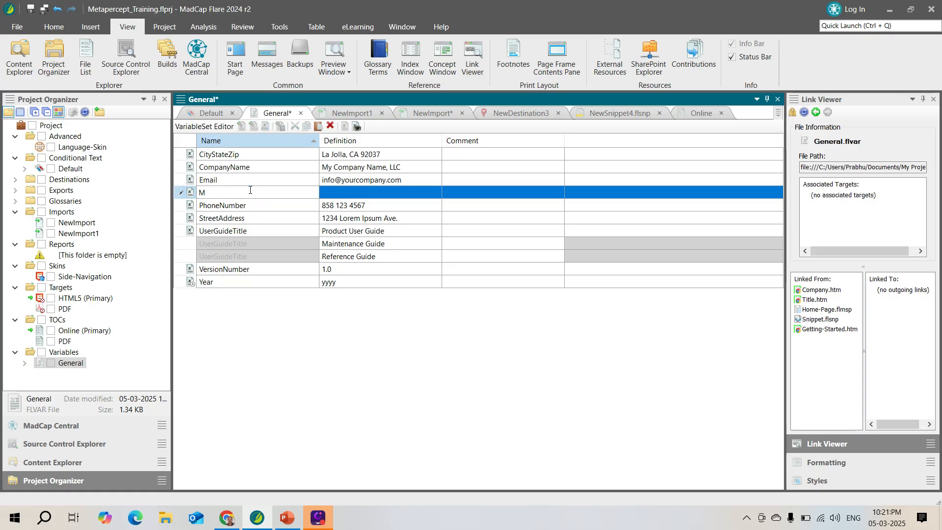
text(etapercept)
drag(242, 192, 199, 186)
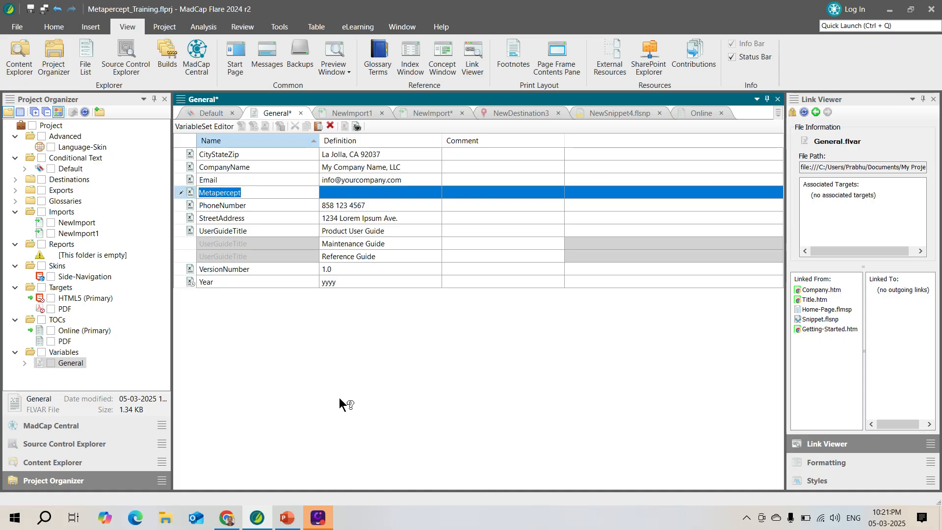
text(Company)
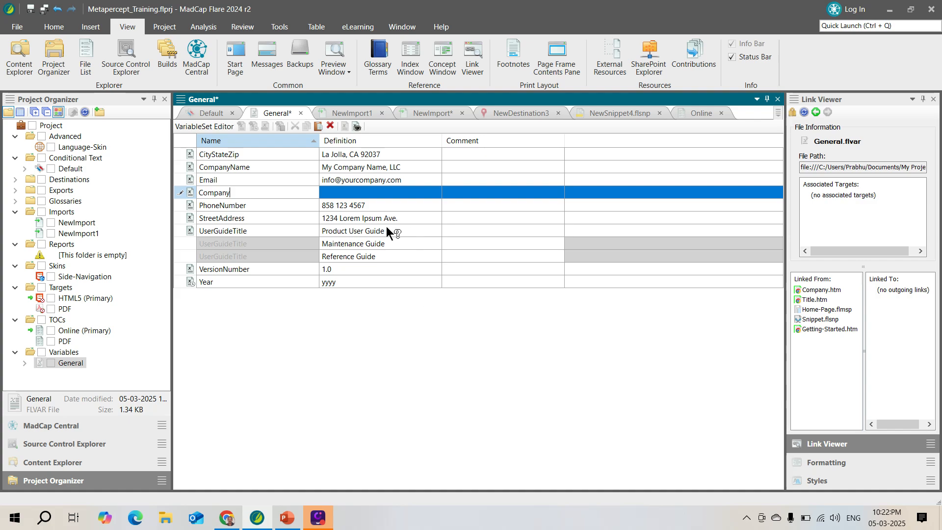
- Set the Company variable's definition to Metapercept
click(347, 194)
click(347, 194)
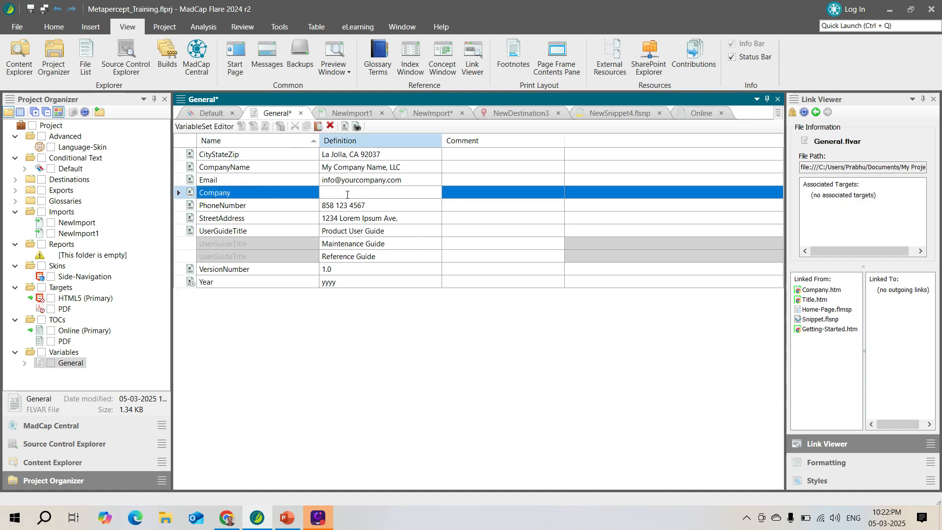
text(Metapercept)
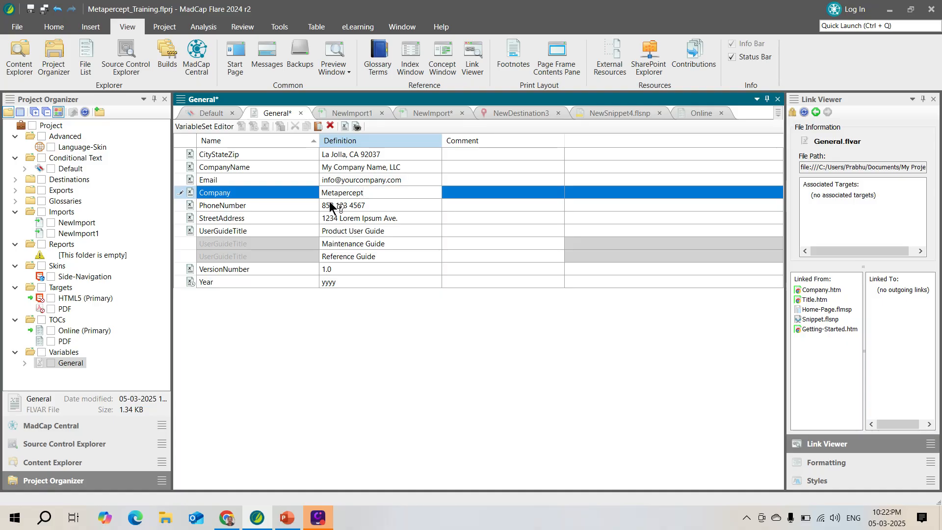
click(360, 222)
click(298, 192)
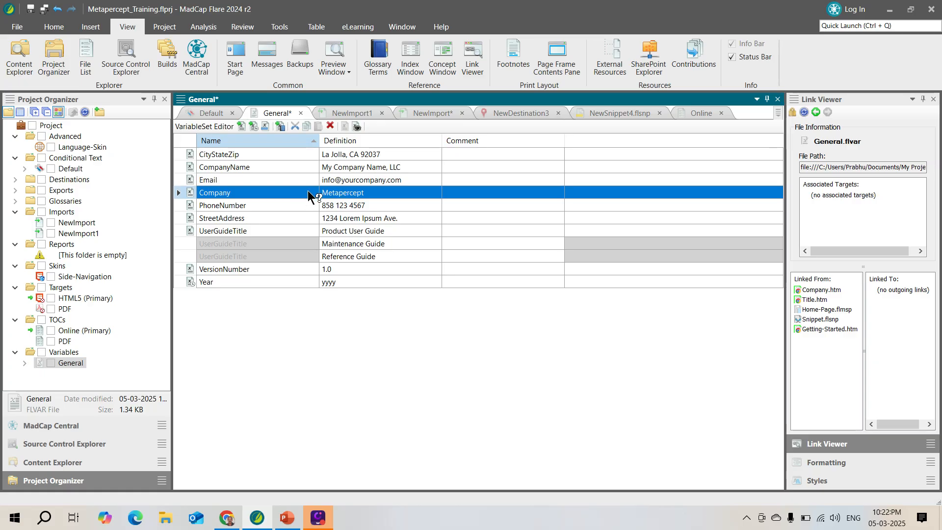
- Add a second definition, Techcom, to the Company variable in the General variable set
click(281, 127)
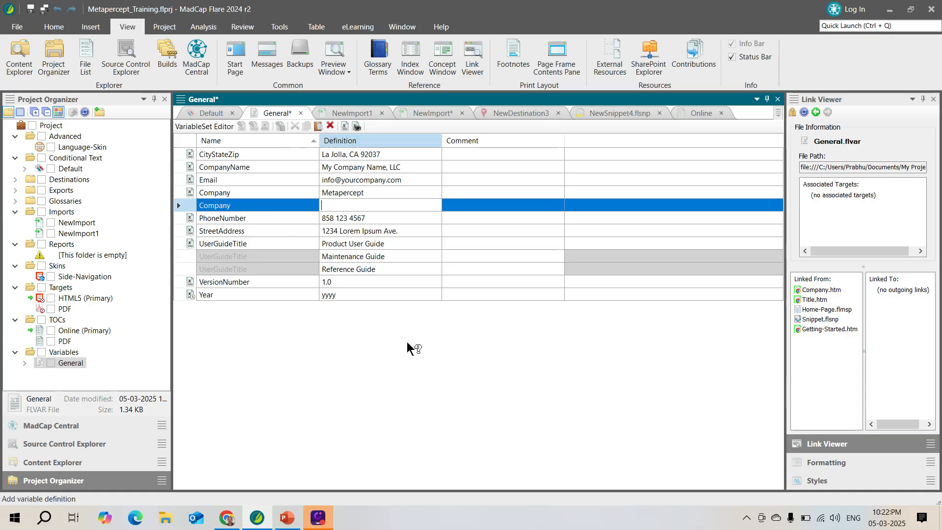
text(Techcom)
click(450, 222)
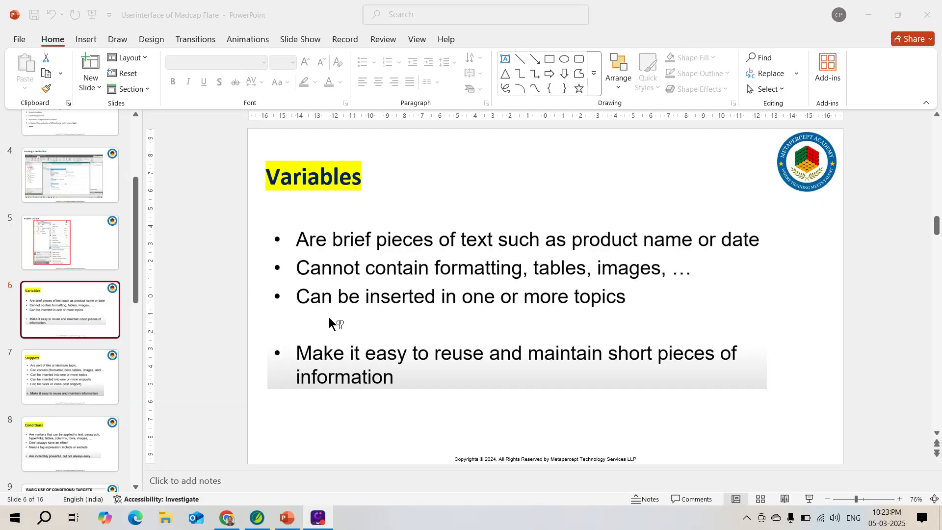
- In the PowerPoint presentation, go from the Variables slide to the Snippets slide
click(97, 371)
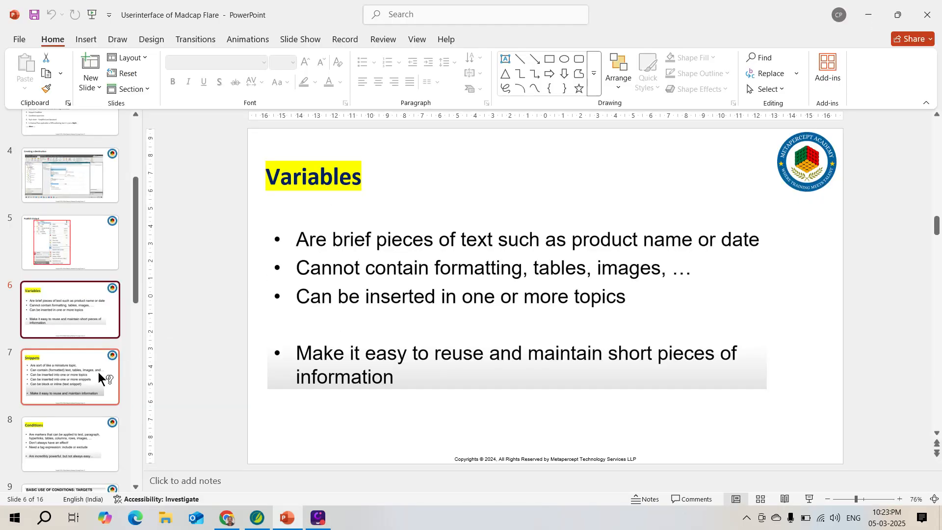
click(98, 372)
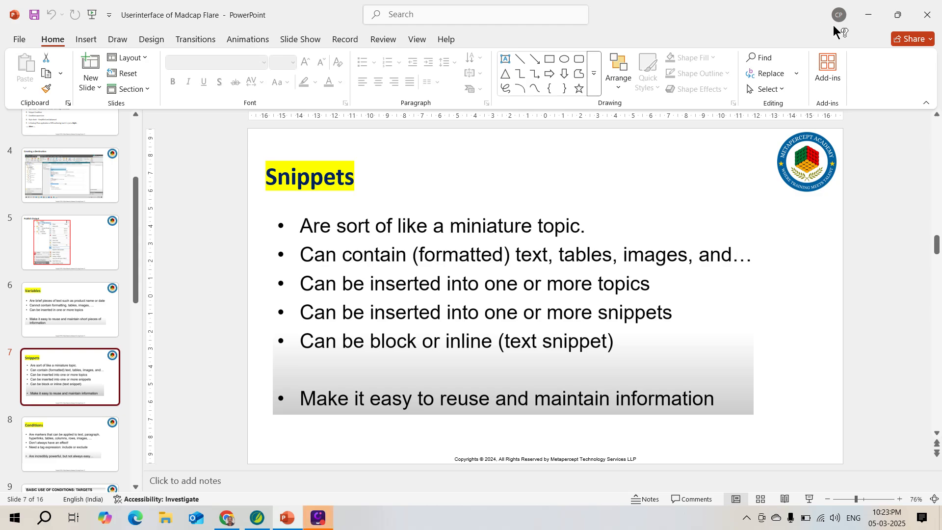
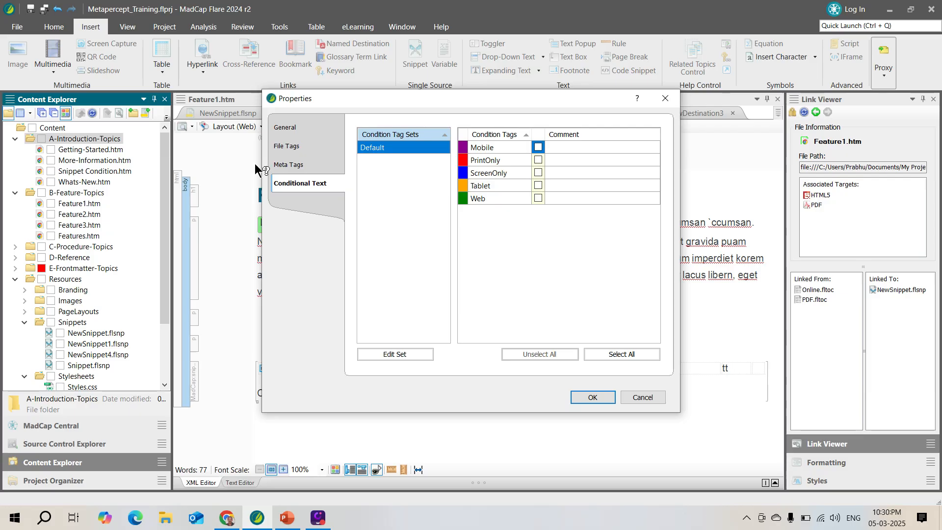
- In MadCap Flare, apply the PrintOnly condition tag to the A-Introduction-Topics folder and to the Feature2.htm topic
click(538, 160)
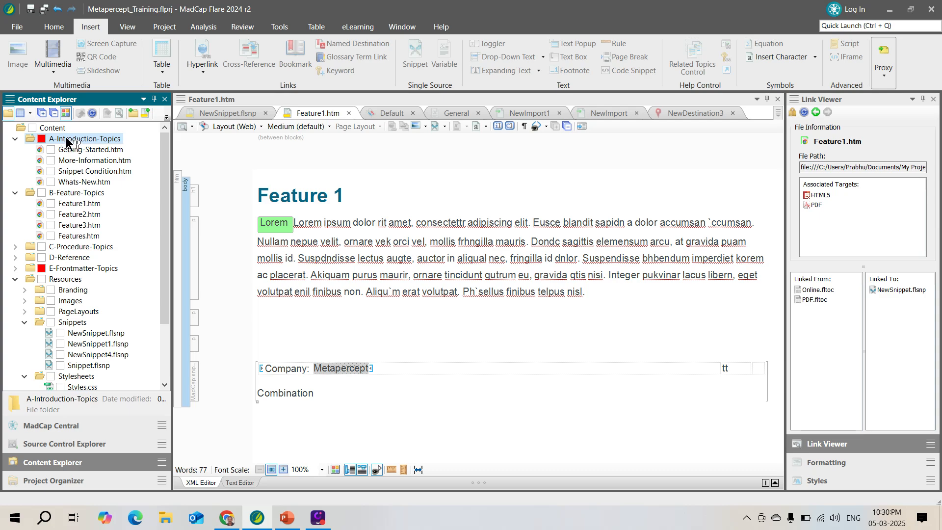
click(78, 212)
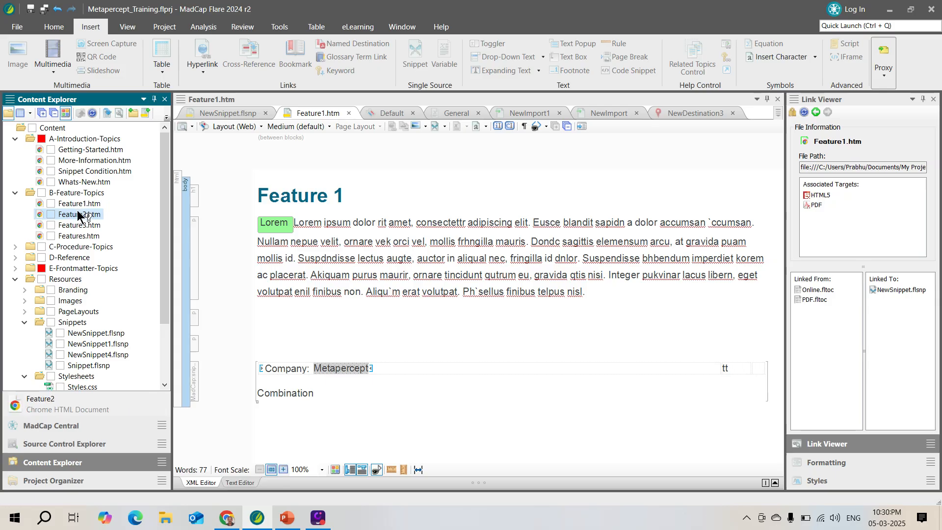
right_click(78, 215)
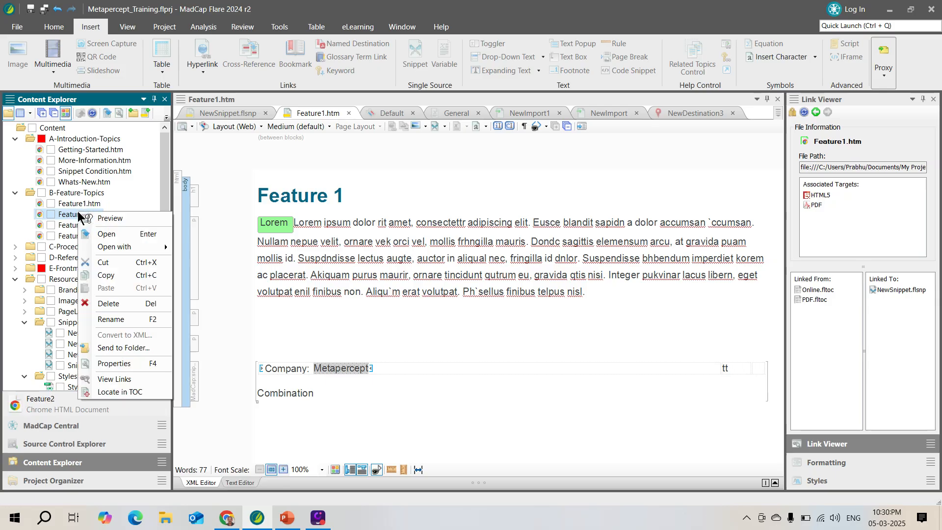
click(125, 365)
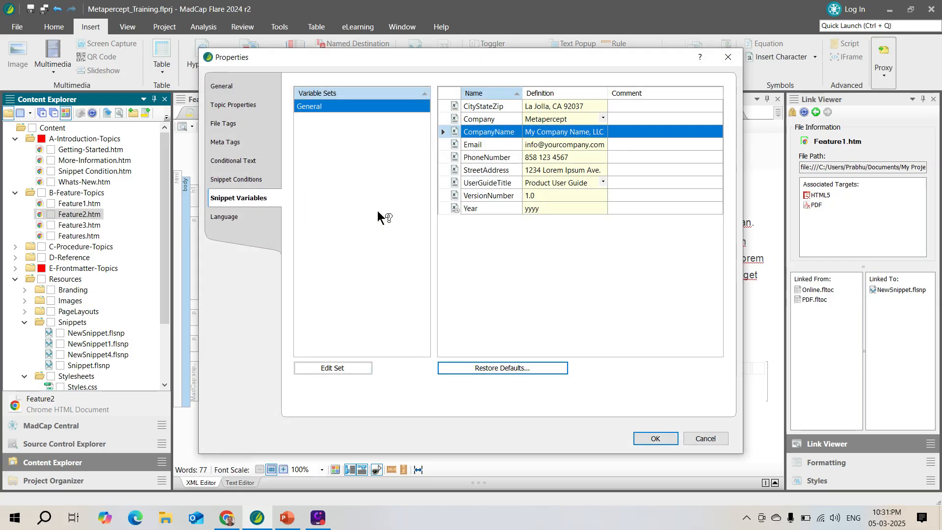
click(242, 160)
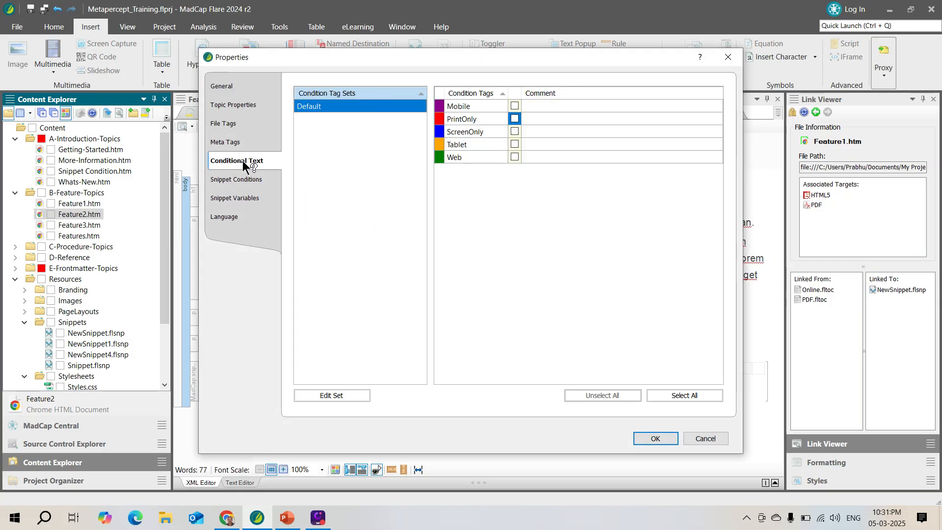
click(514, 119)
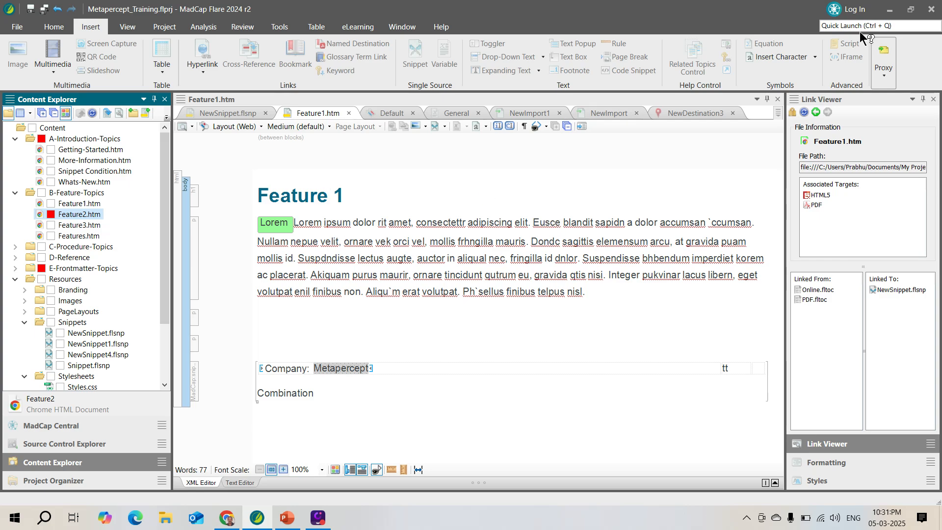
- Apply the PrintOnly condition tag to the words "dolor rit amet" in the first paragraph of Feature1.htm
click(353, 242)
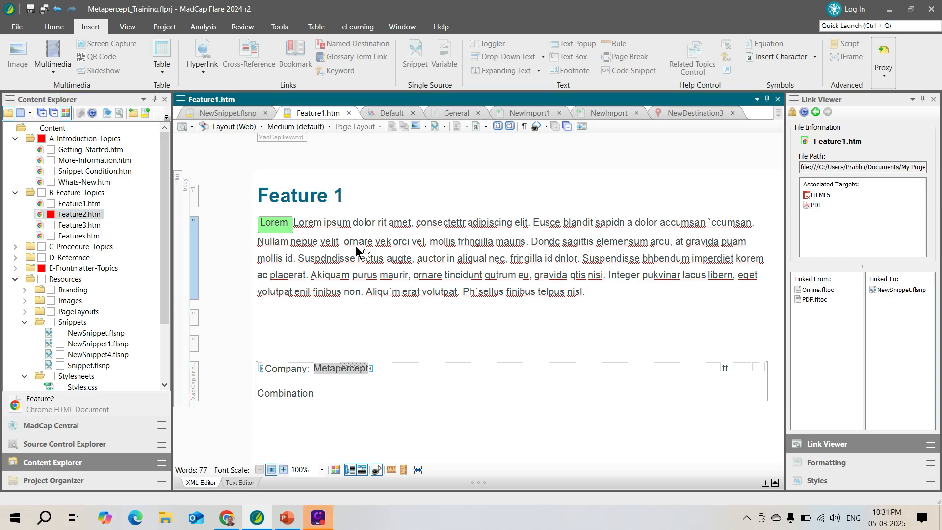
drag(353, 222, 412, 222)
right_click(396, 224)
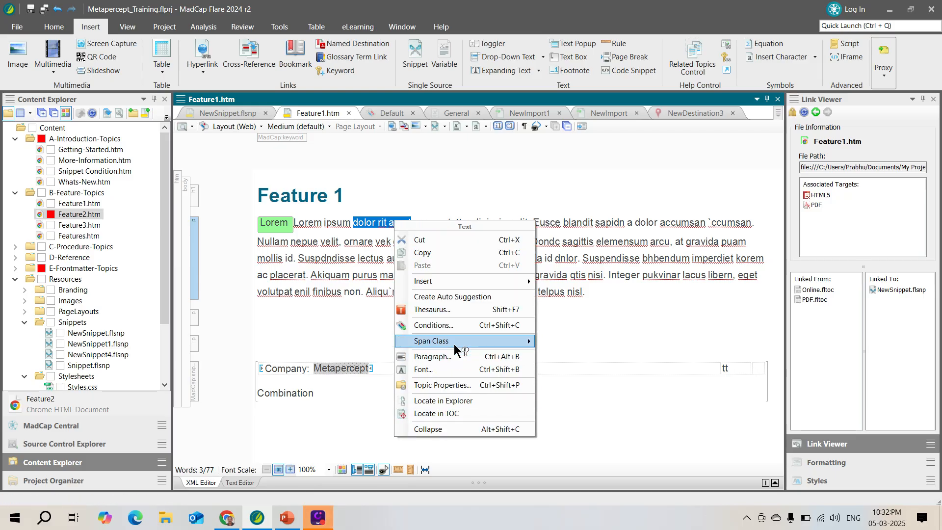
click(473, 325)
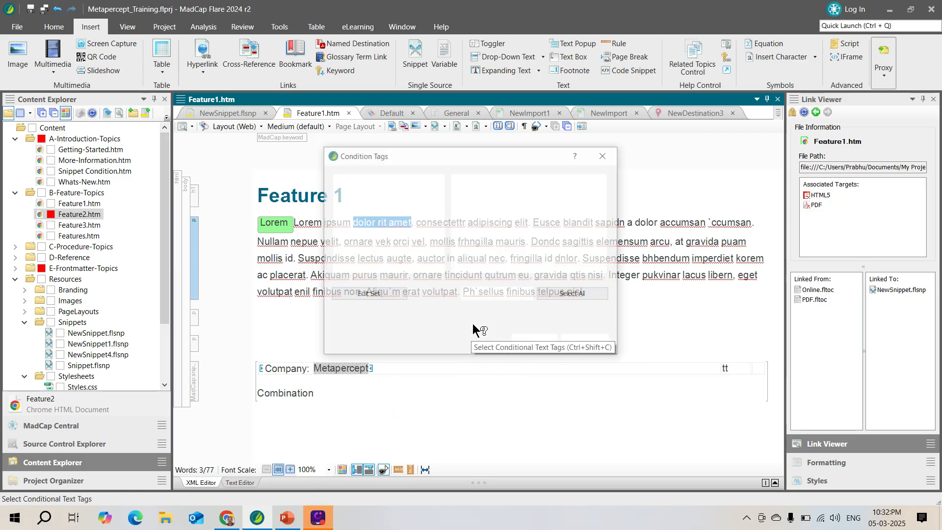
click(532, 205)
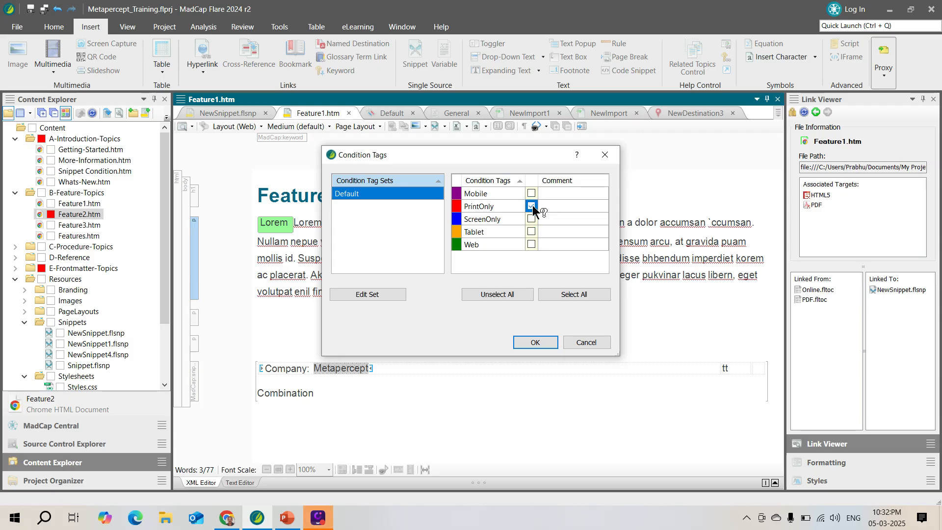
click(535, 342)
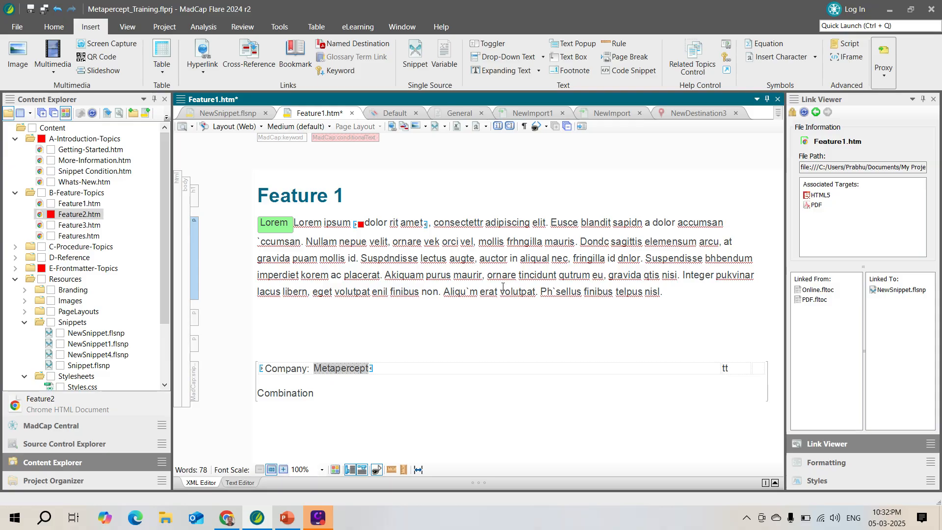
key(BackSpace)
mouse_move(375, 230)
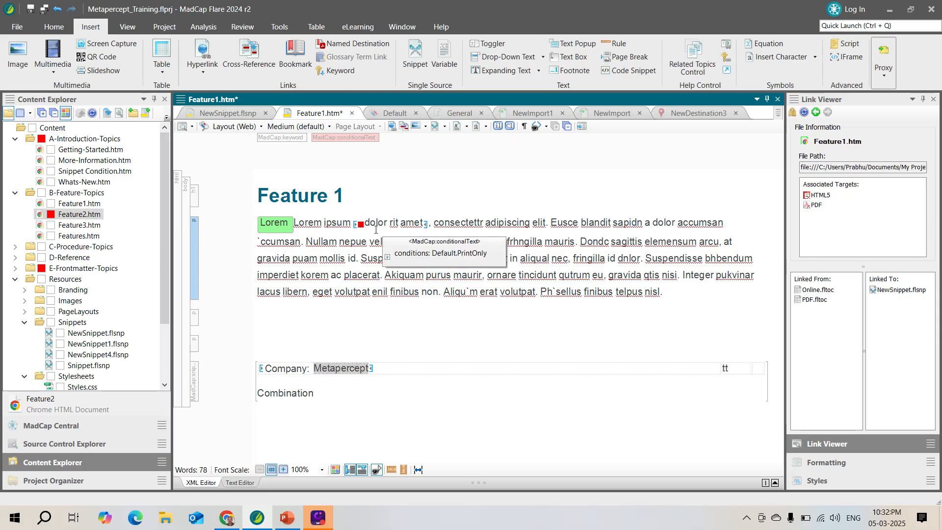
- Switch the Feature1.htm editor to Print Layout and accept the notice about the medium change
click(259, 127)
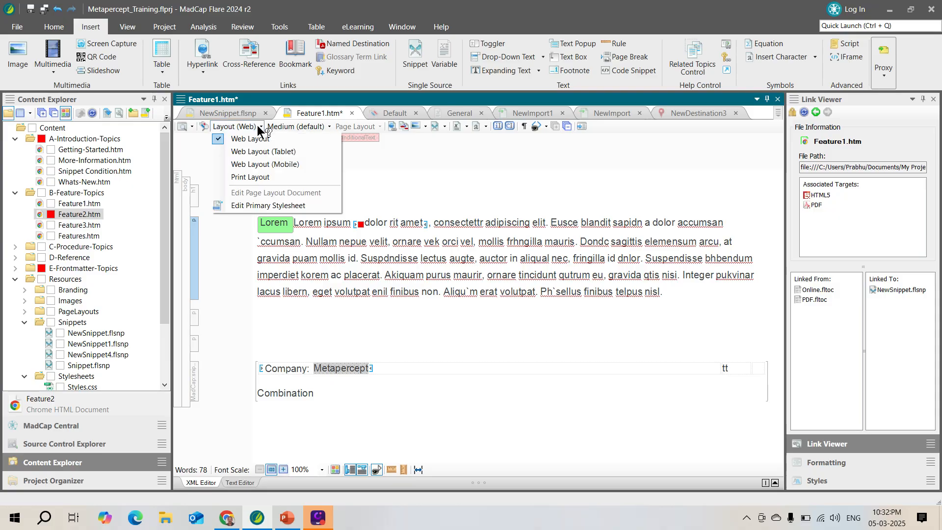
click(252, 177)
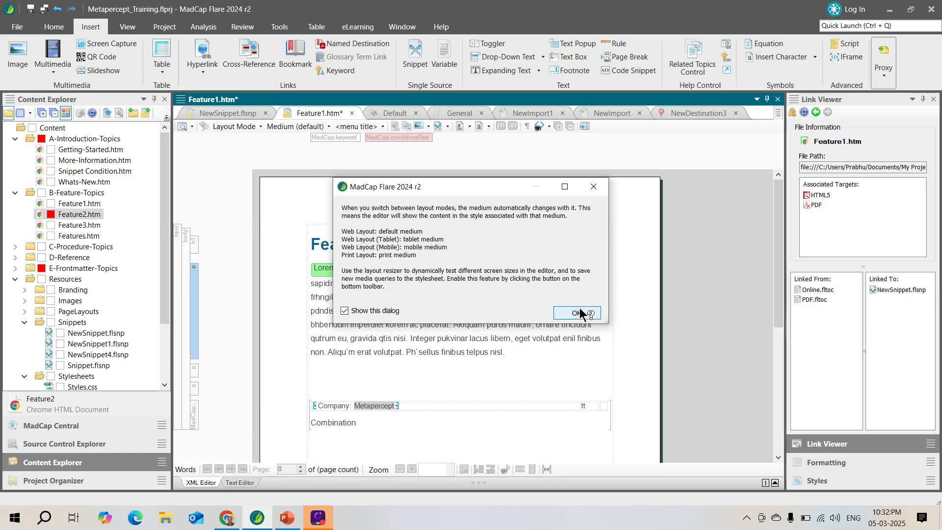
click(577, 314)
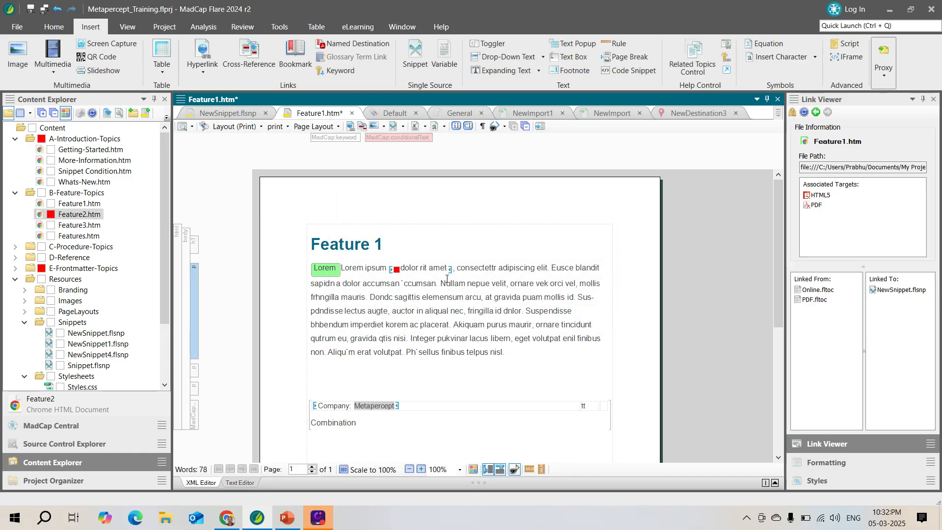
- Preview Feature1.htm as PDF to check the conditioned text, and close the preview
click(192, 128)
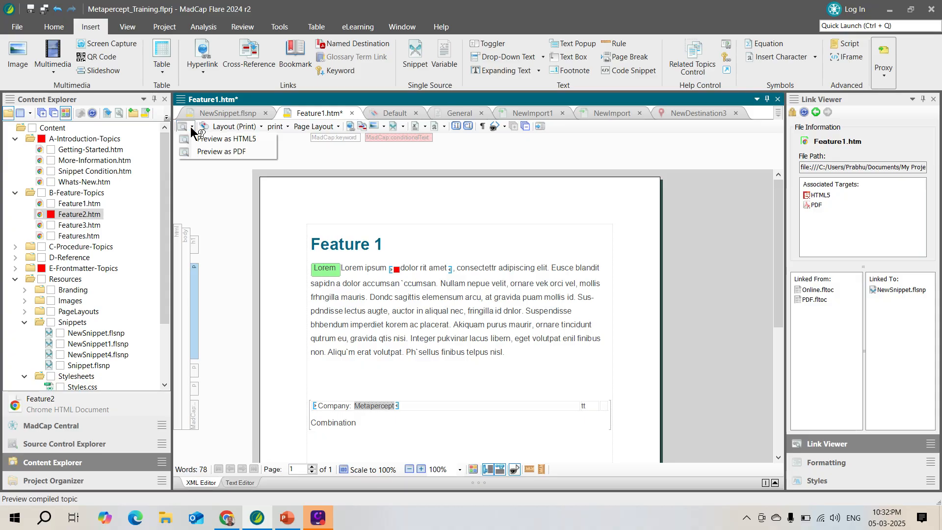
click(214, 146)
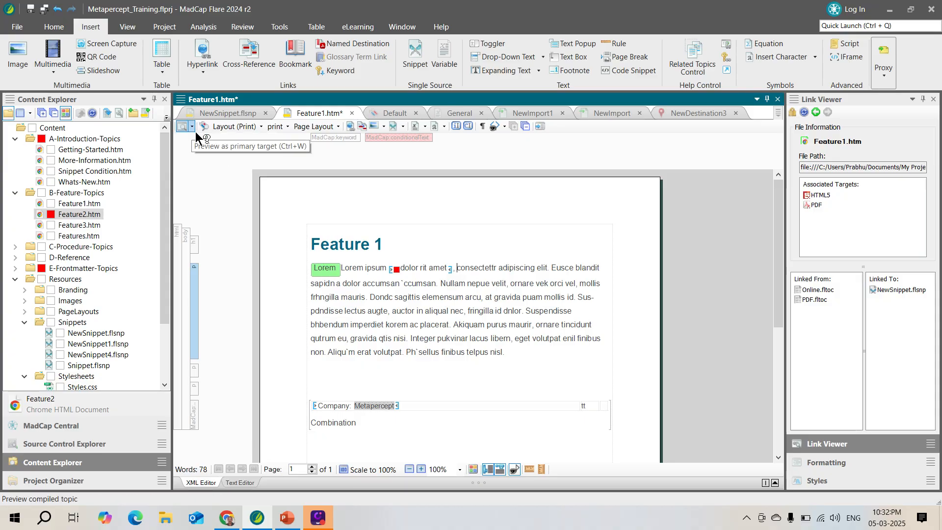
click(192, 129)
click(202, 149)
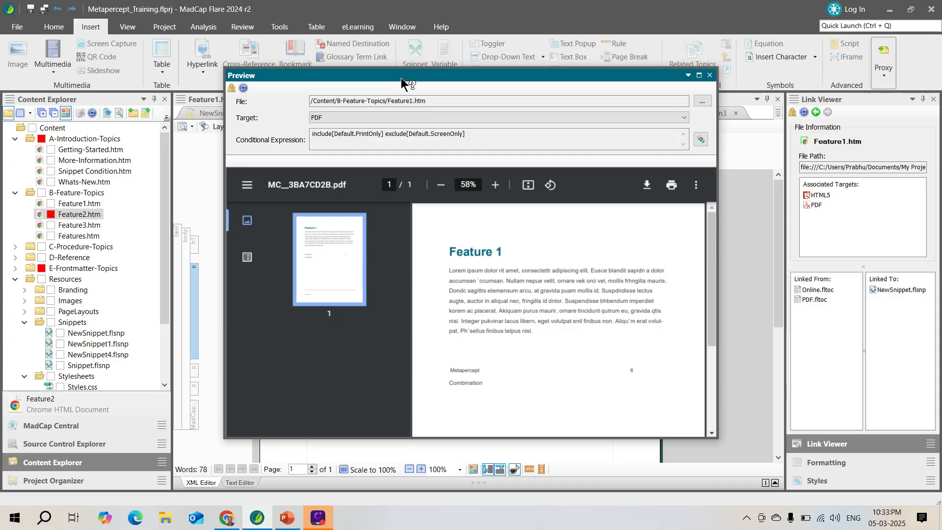
drag(401, 78, 425, 97)
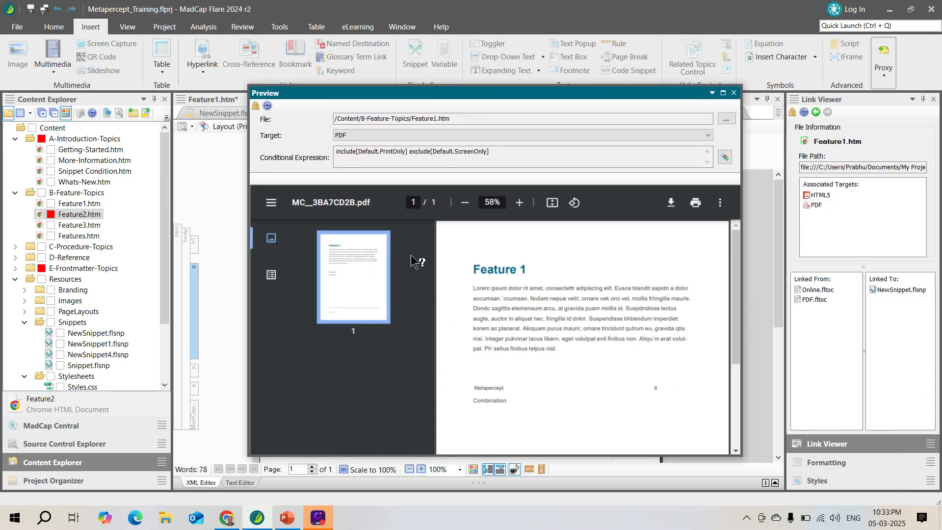
click(734, 93)
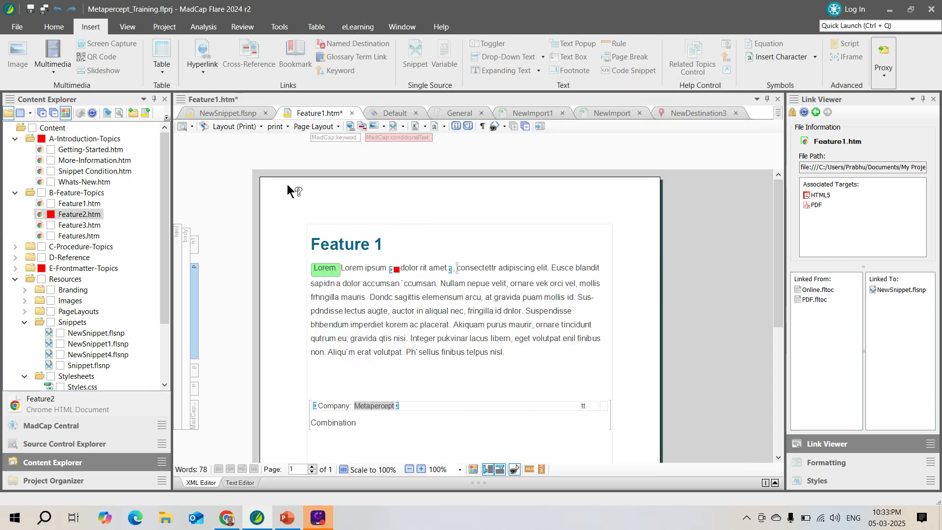
- Preview Feature1.htm as HTML5 to compare how the PrintOnly text is handled, and close the preview
click(192, 126)
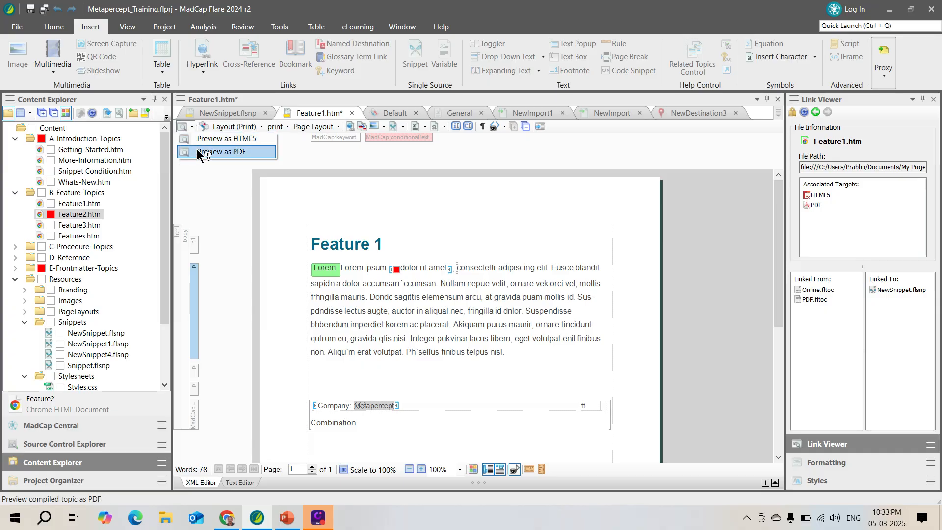
click(246, 247)
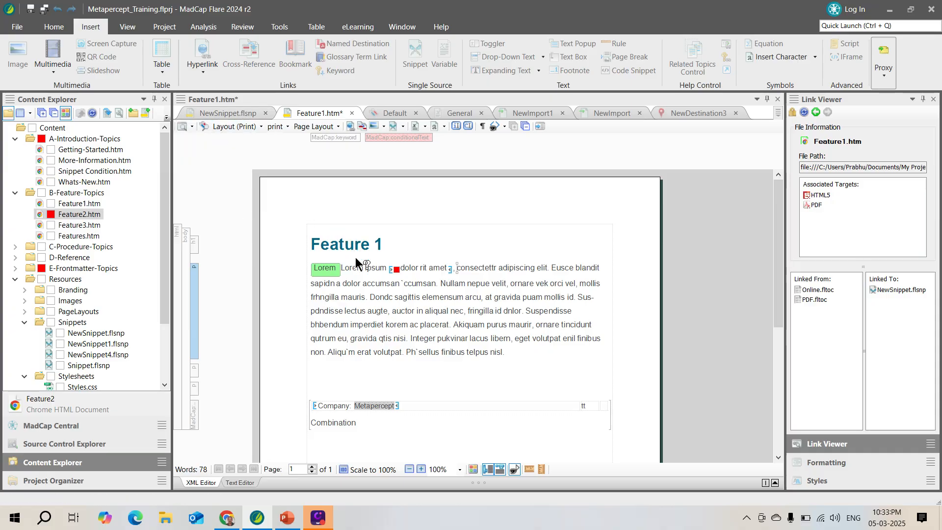
click(191, 126)
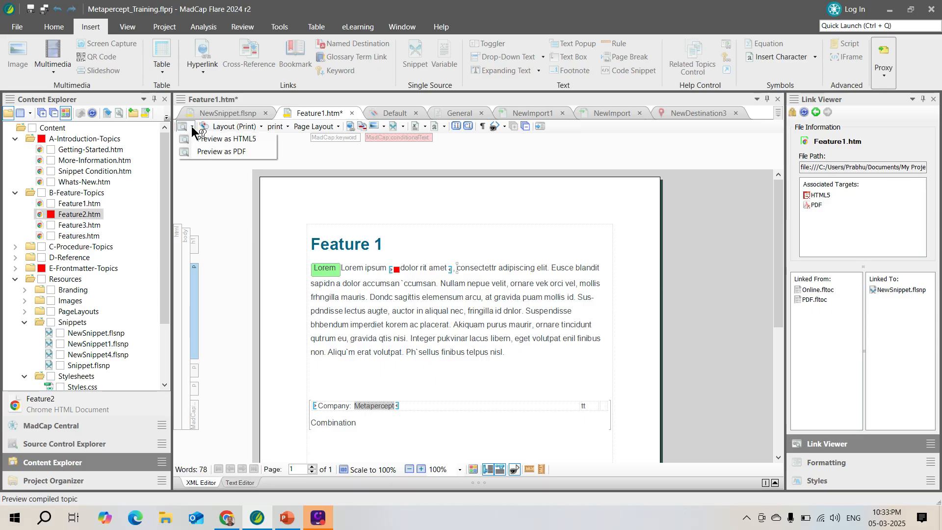
click(205, 139)
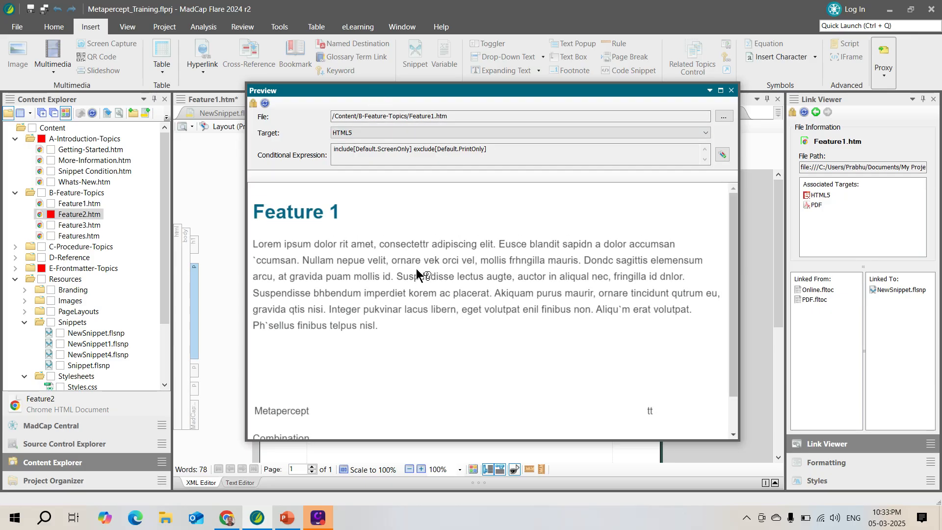
drag(451, 90, 651, 207)
drag(645, 186, 442, 110)
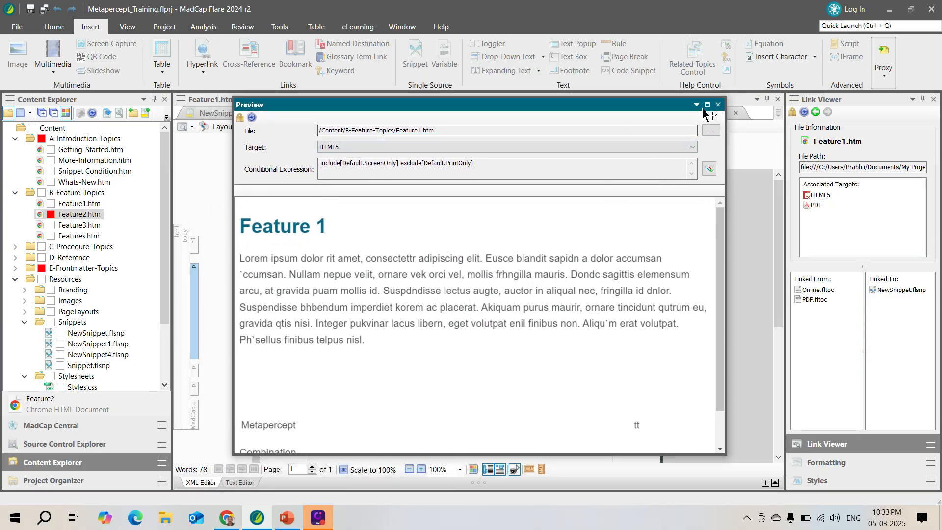
click(718, 105)
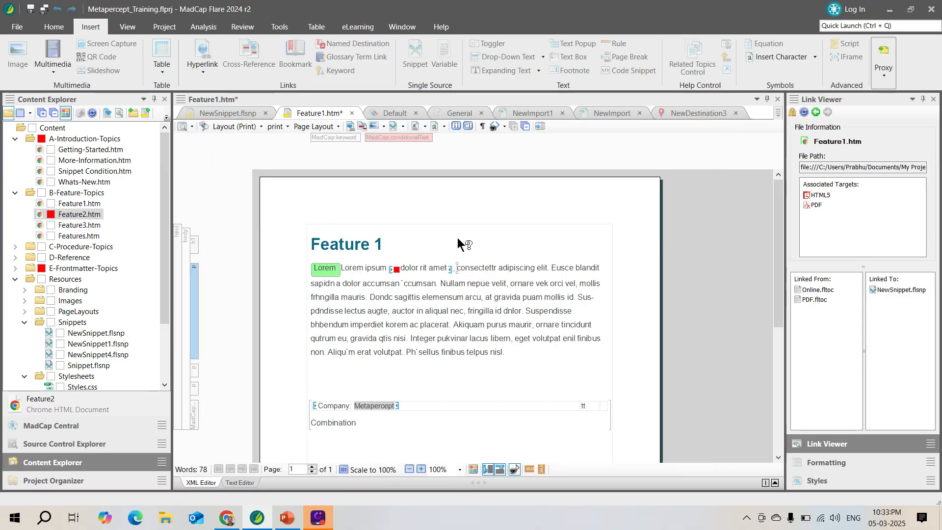
- Save all open project files
click(44, 8)
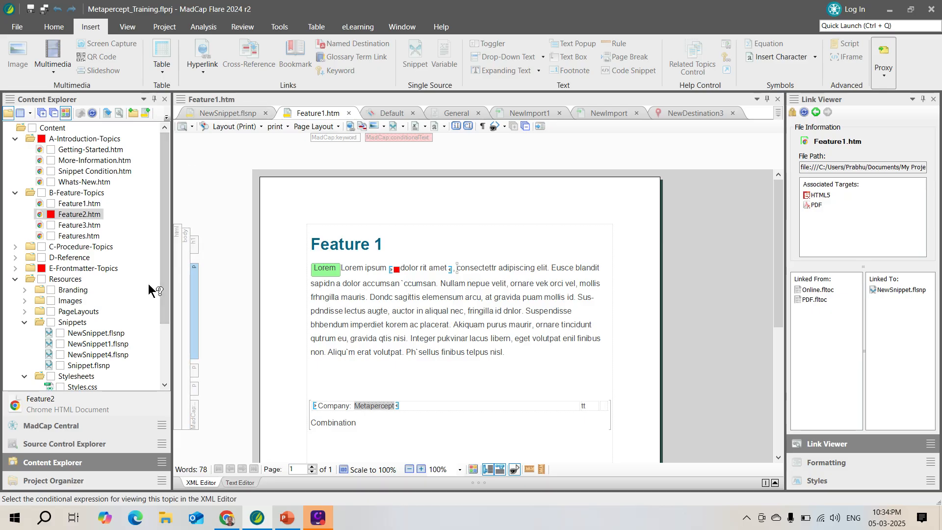
drag(163, 272, 155, 310)
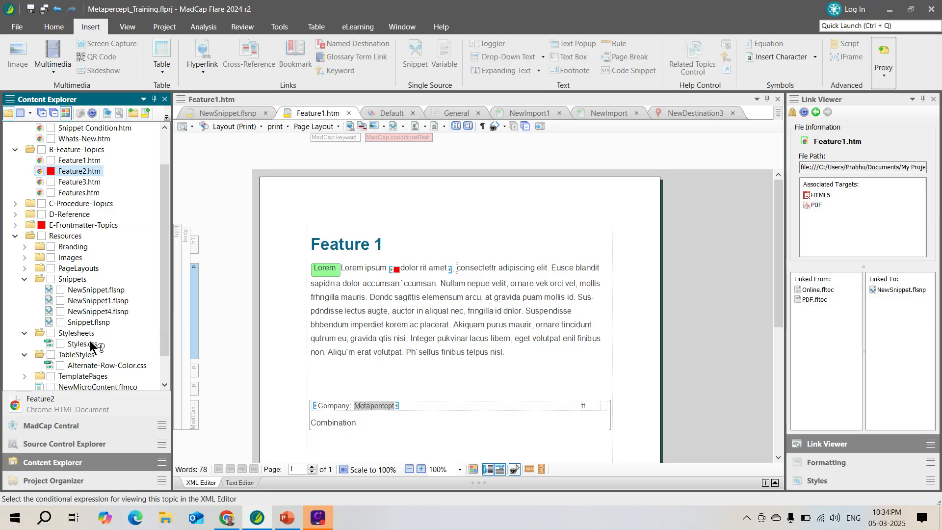
- Switch to the PowerPoint presentation and show the slides on basic use of conditions and on combining conditions with snippets
click(287, 517)
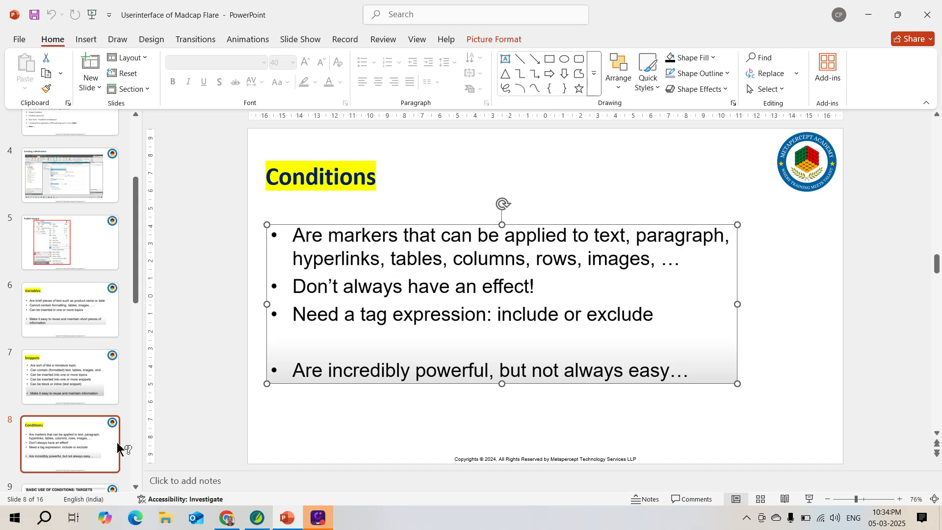
drag(136, 291, 145, 347)
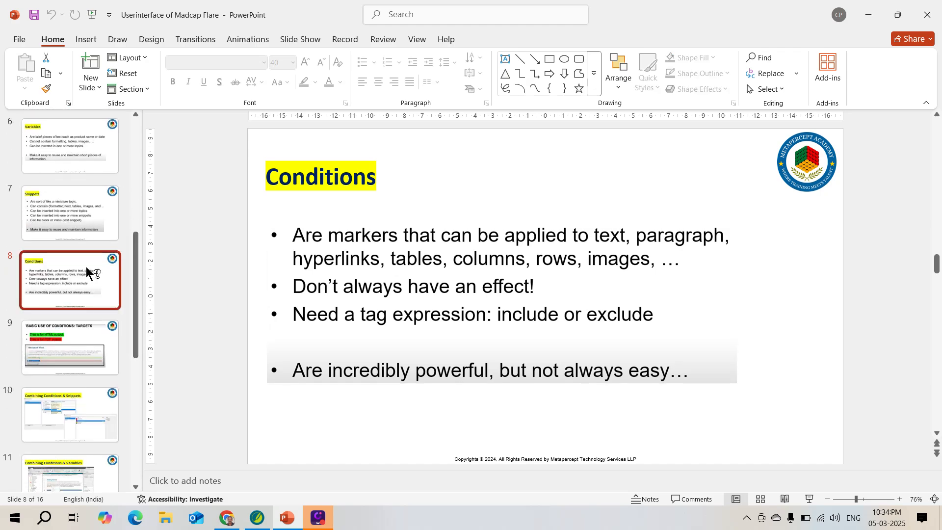
click(74, 335)
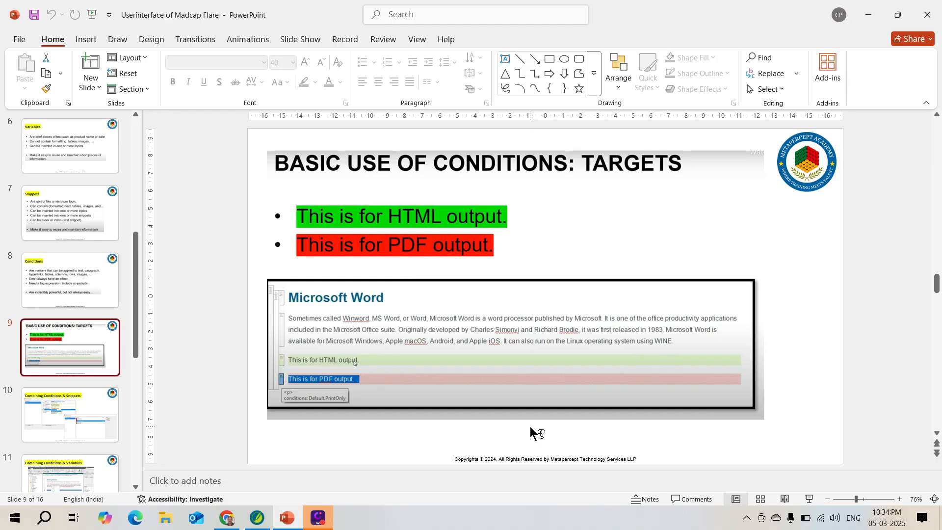
click(88, 419)
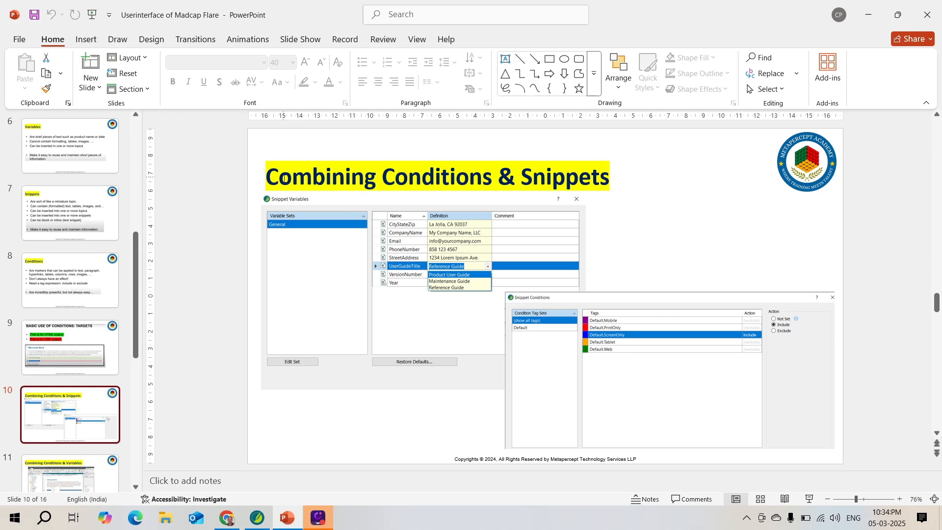
- Switch back to MadCap Flare and convert the snippet block containing the Company line in Feature1.htm to text
click(257, 517)
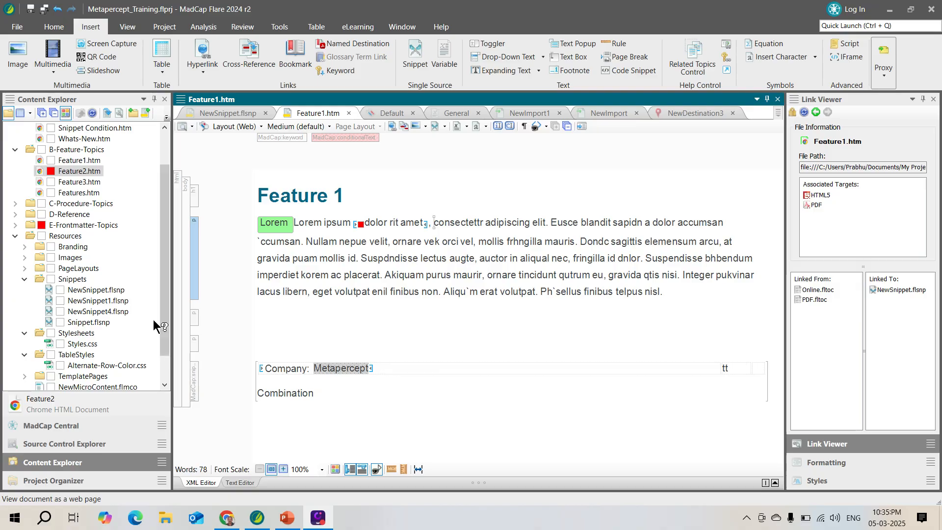
click(401, 376)
right_click(401, 377)
click(402, 377)
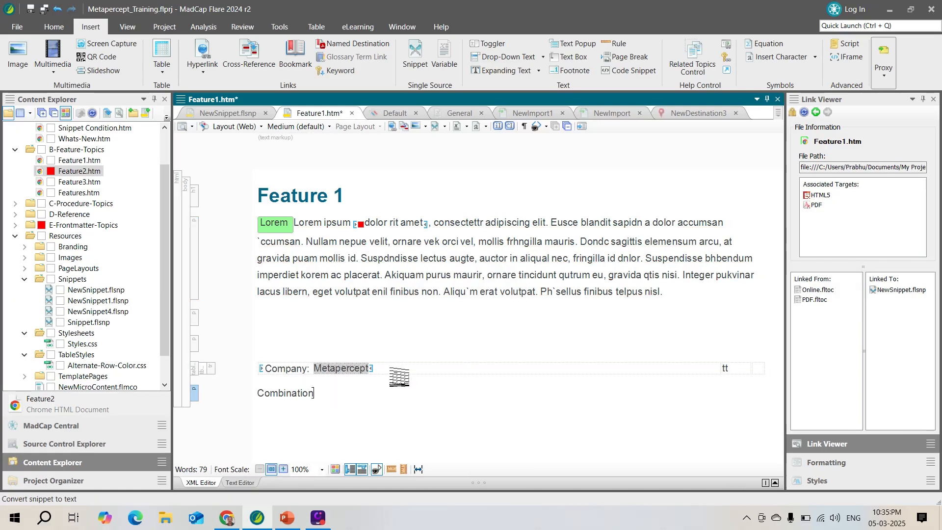
- Examine the commands available for the Metapercept company variable in Feature1.htm
right_click(387, 383)
key(Escape)
click(385, 376)
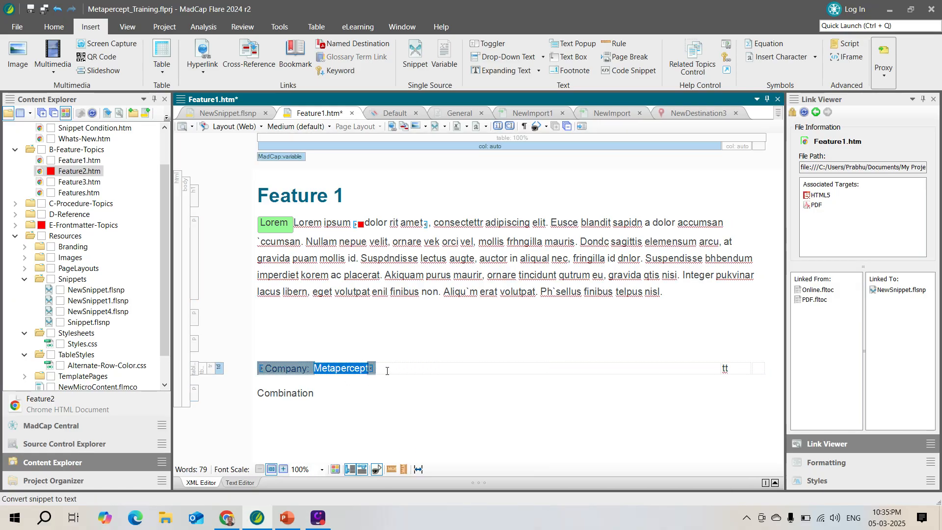
right_click(388, 376)
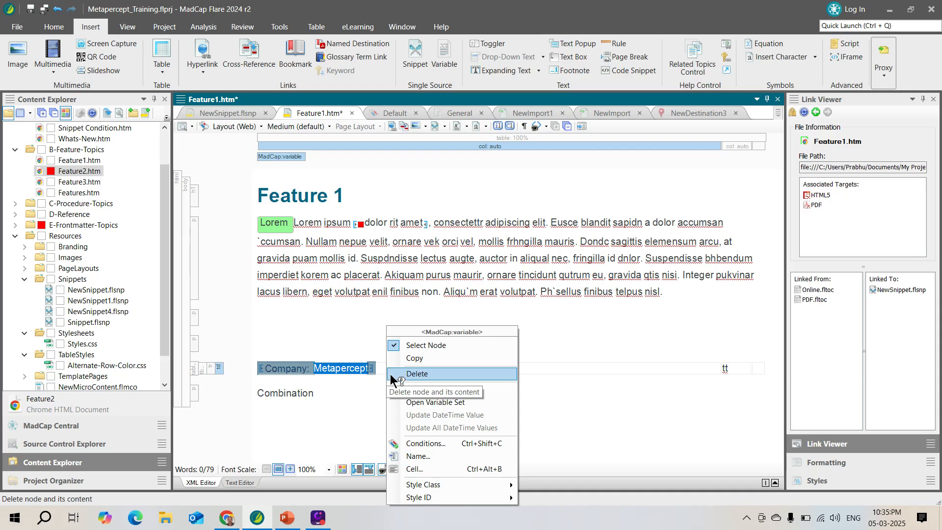
click(354, 395)
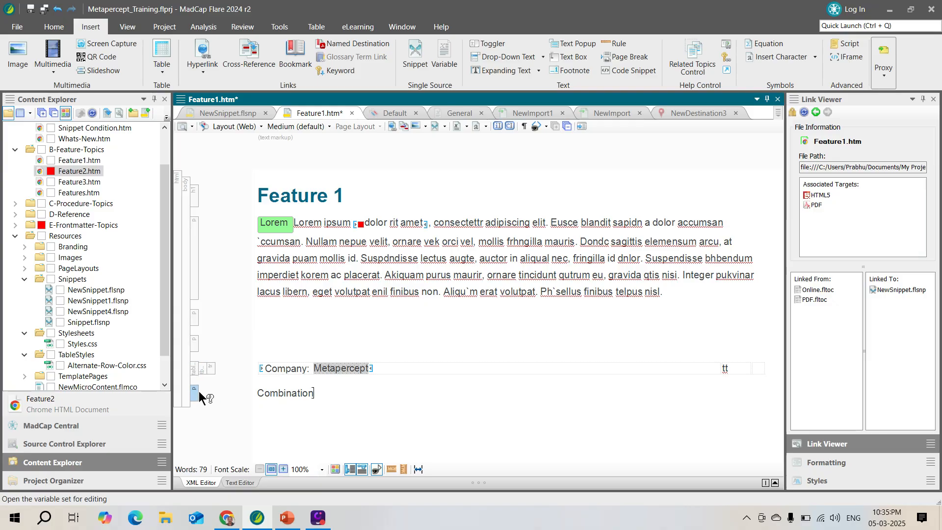
click(196, 392)
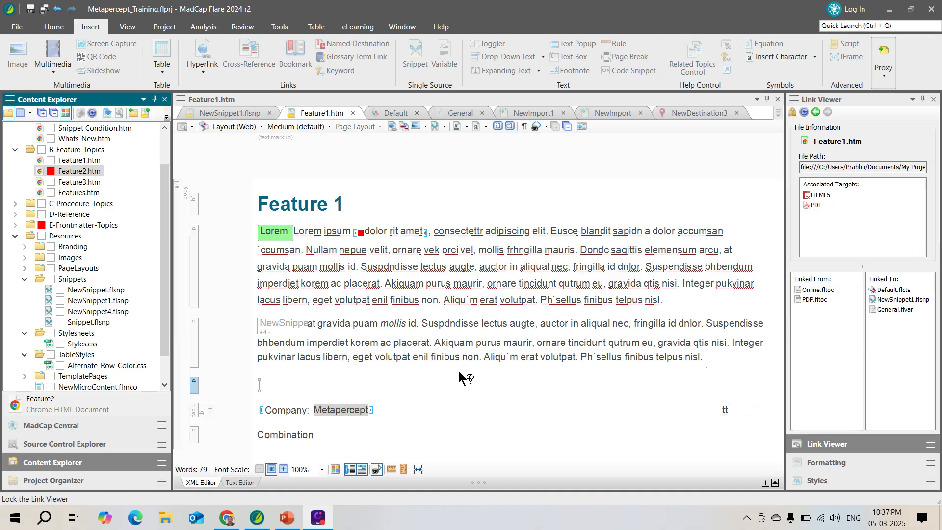
- Select the NewSnippet1 snippet below the first paragraph of Feature1.htm and open its snippet file
right_click(456, 333)
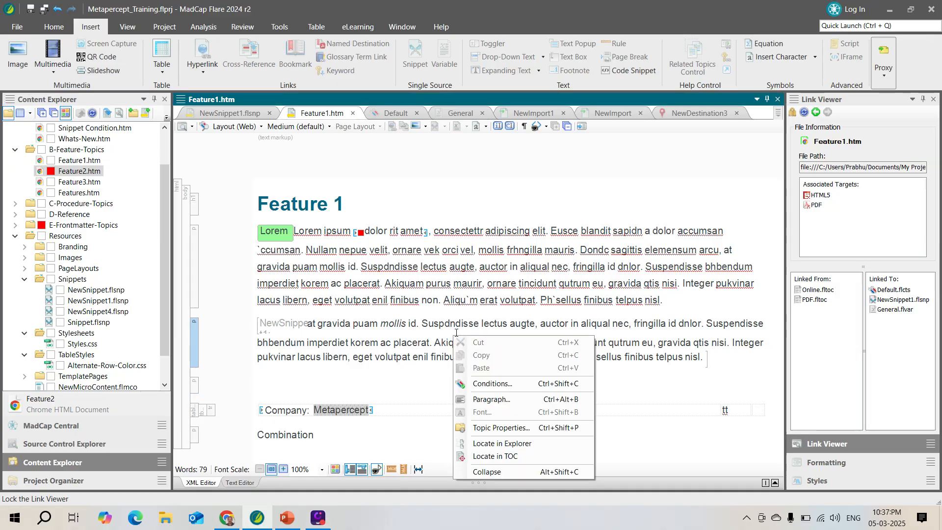
click(199, 351)
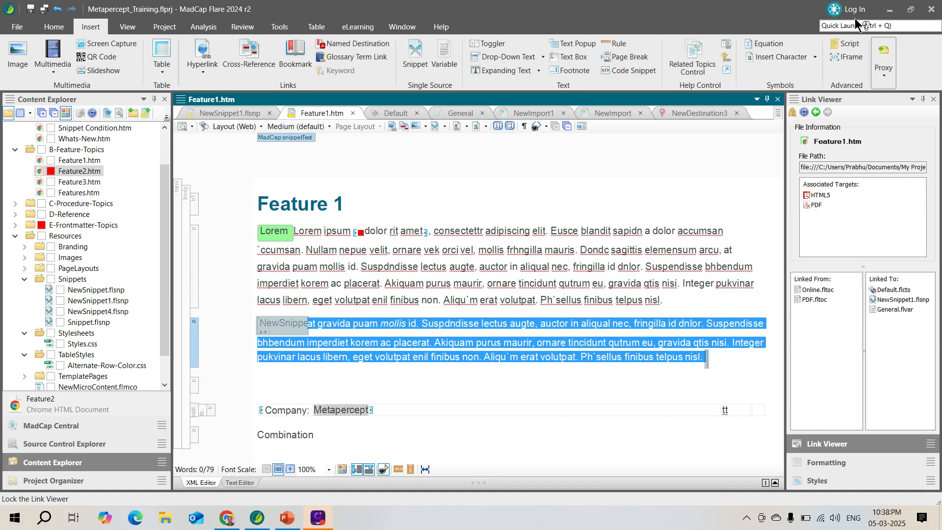
right_click(299, 320)
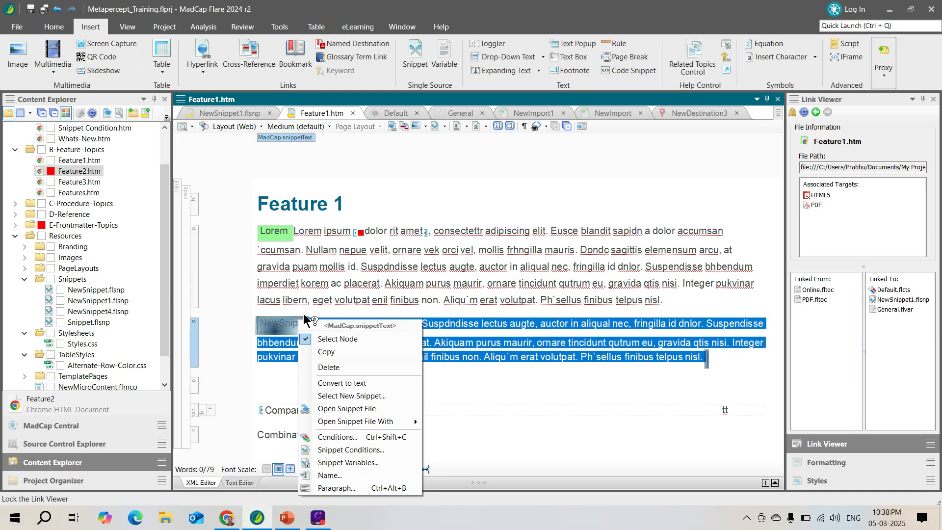
click(364, 409)
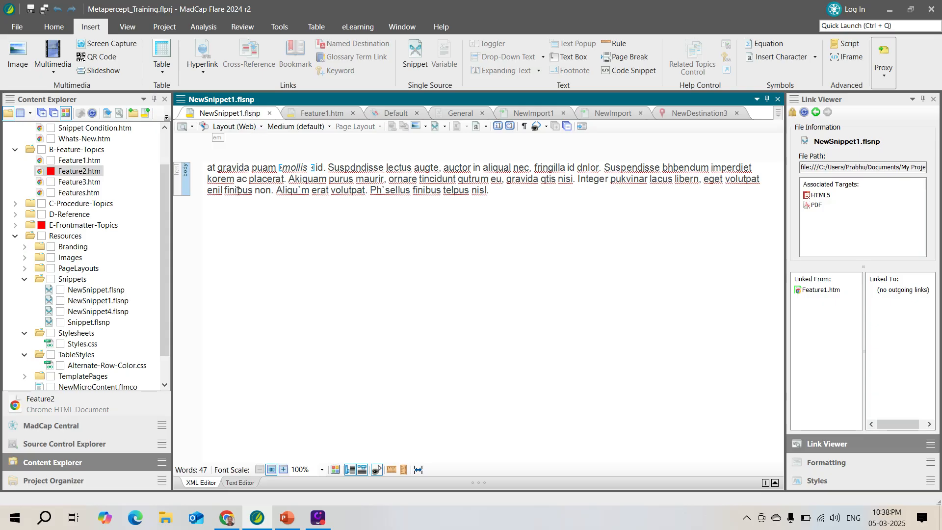
- Replace "at gravida puam" in NewSnippet1.flsnp with "London", save all files, and return to Feature1.htm to check the snippet
drag(207, 168, 261, 164)
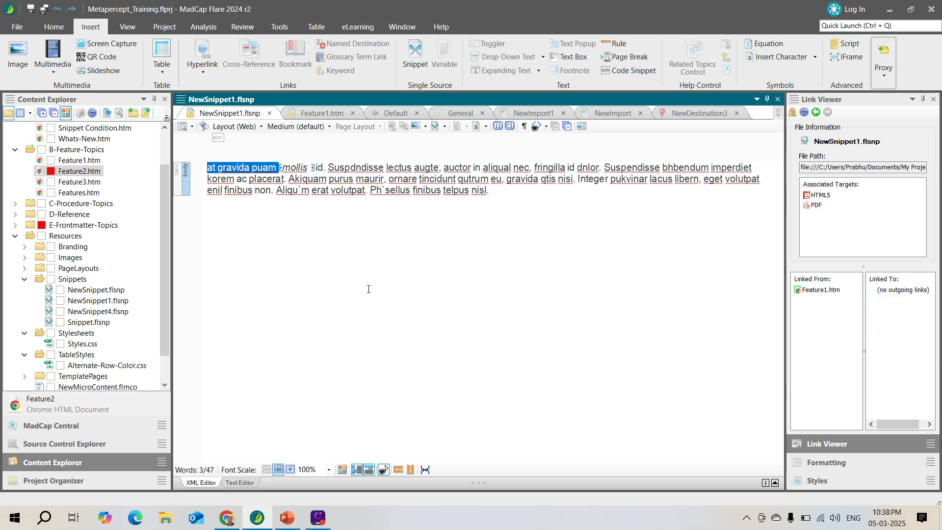
text(London)
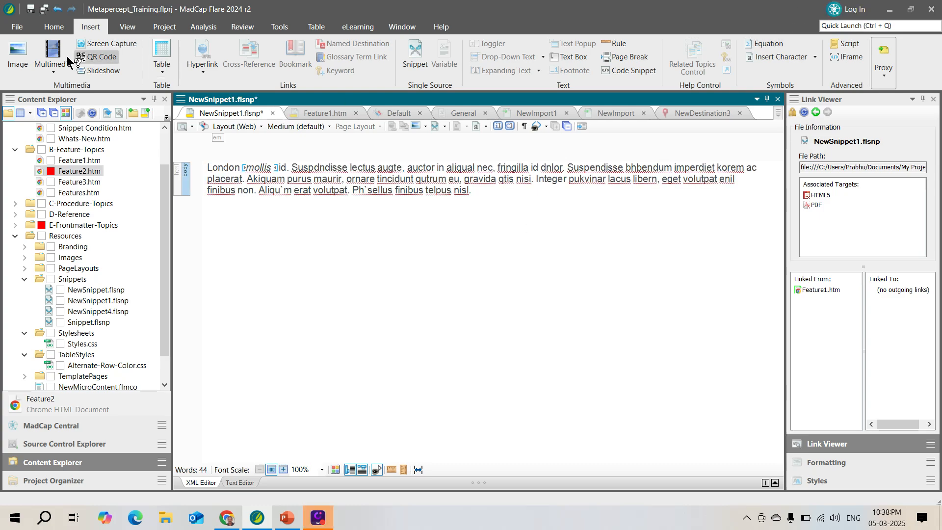
click(44, 8)
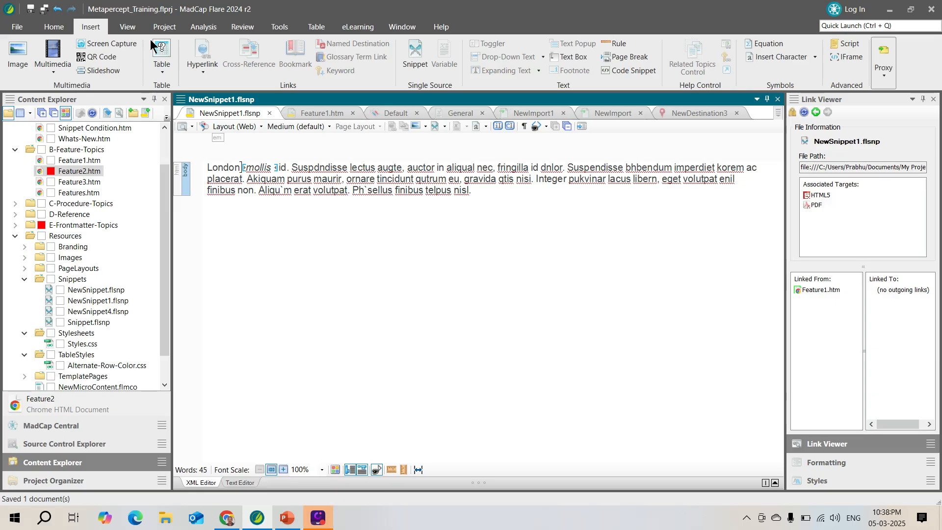
click(314, 112)
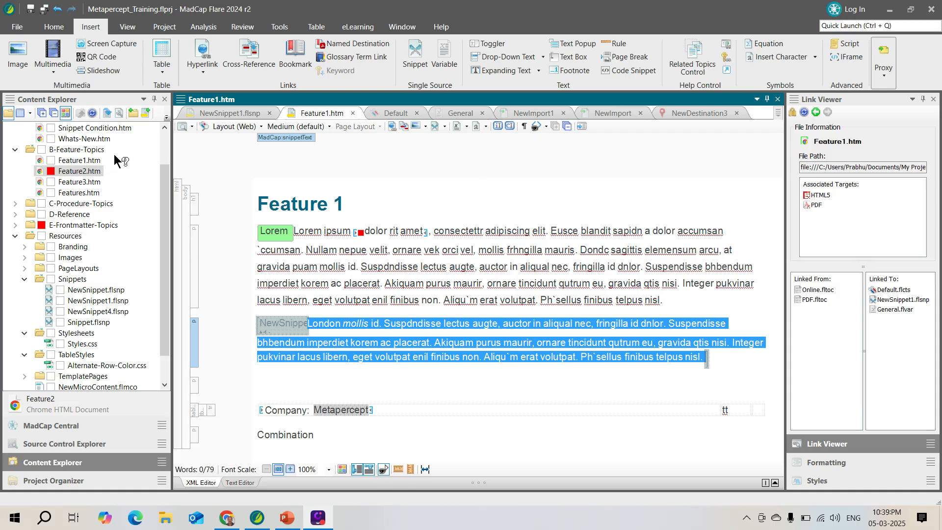
- Open the Online (Primary) table of contents from the project's TOCs
click(53, 25)
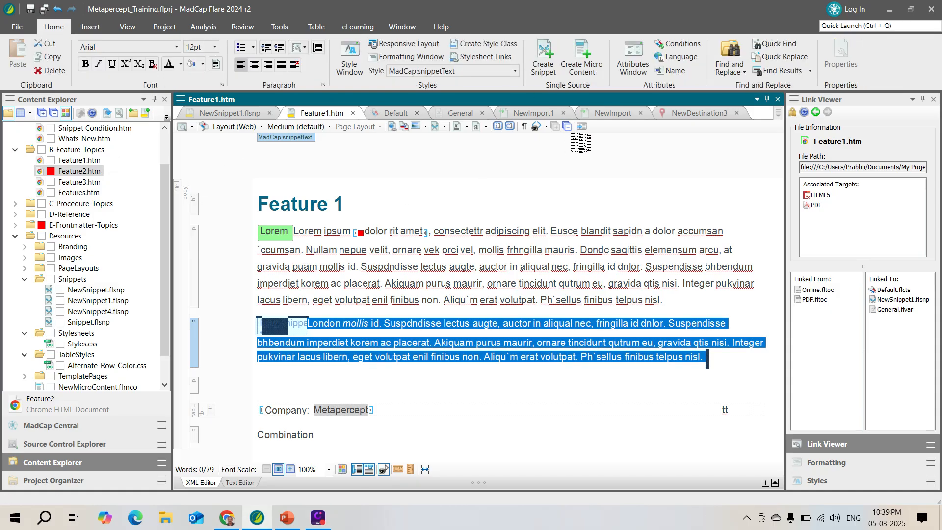
click(83, 481)
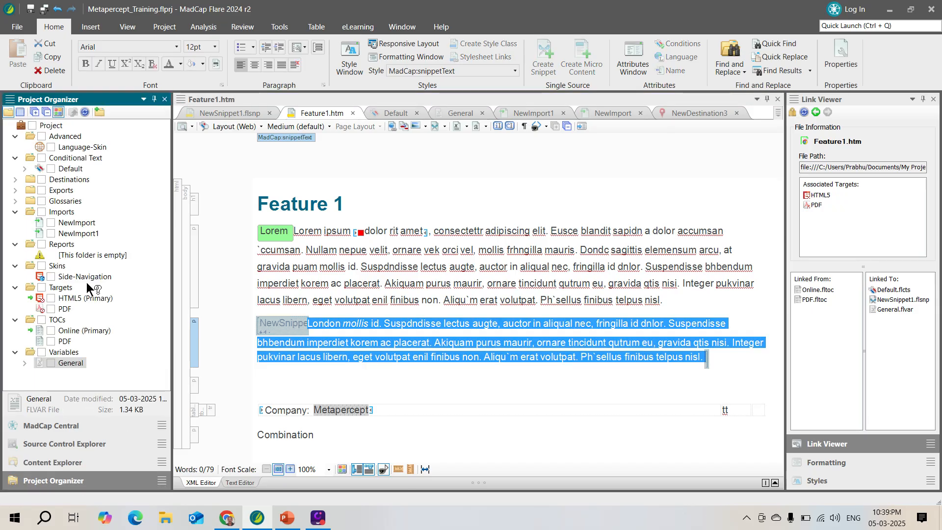
double_click(74, 334)
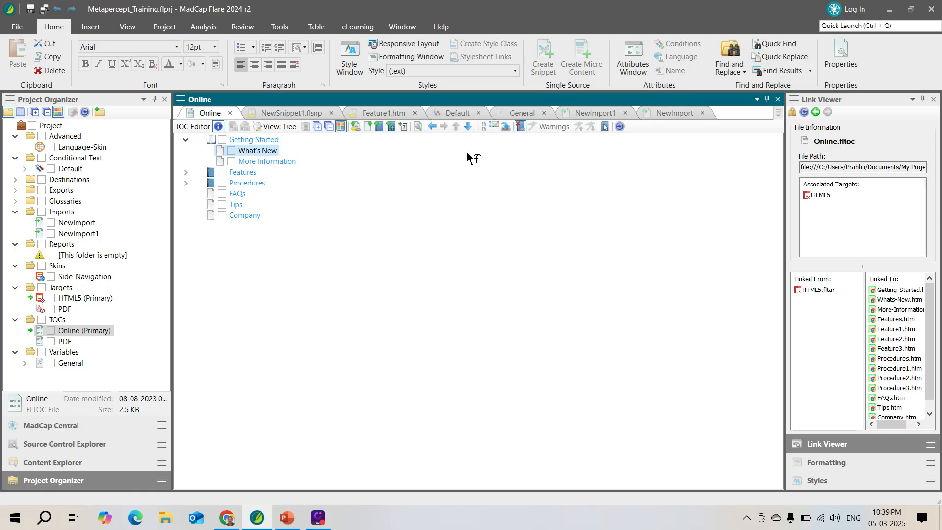
- Locate the topic file linked to the What's New TOC entry among the project's content files
click(271, 148)
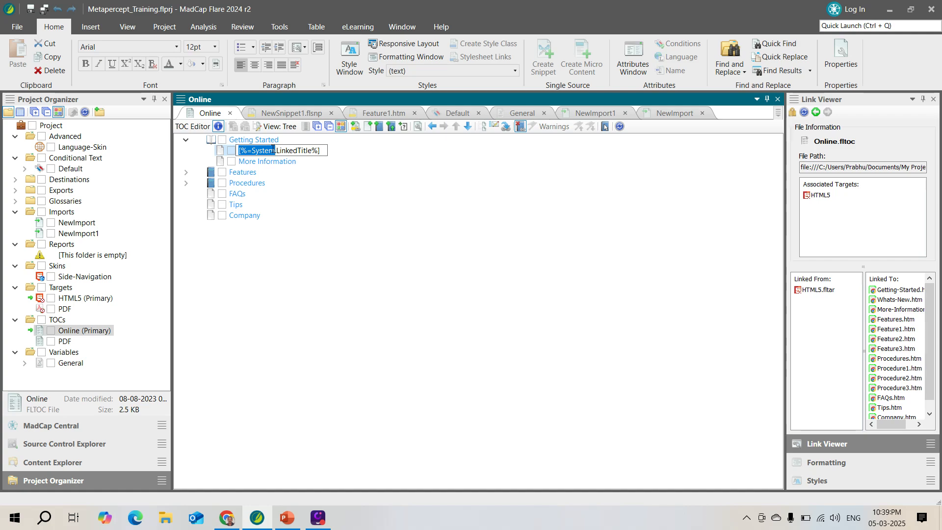
click(123, 28)
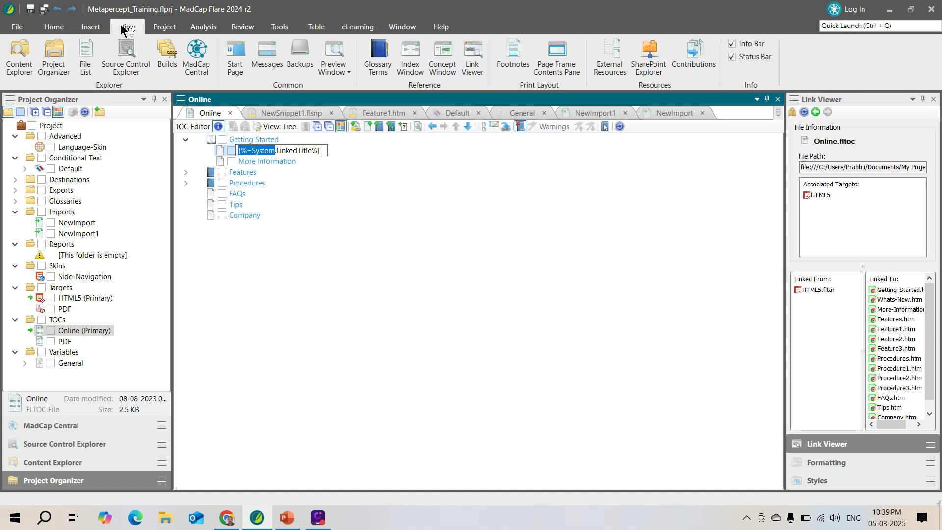
click(165, 27)
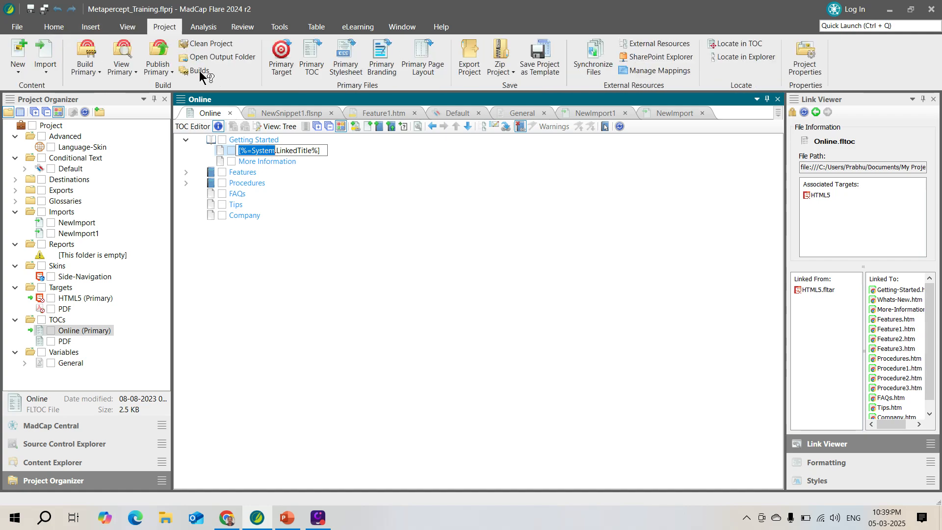
click(281, 177)
right_click(269, 153)
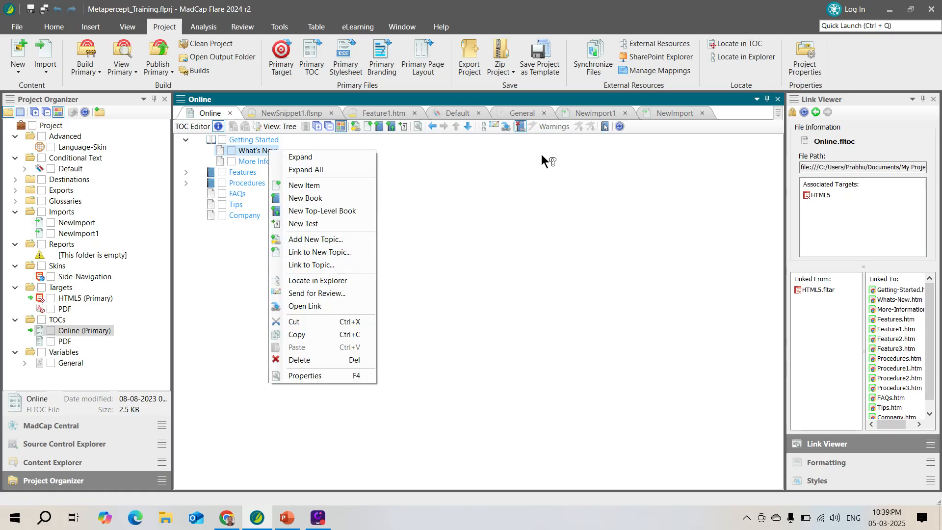
click(331, 280)
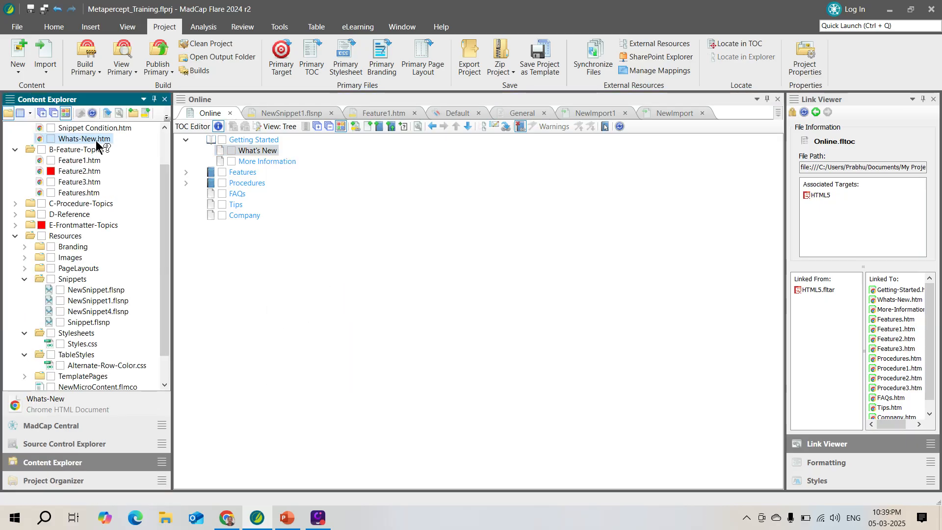
- Look up which TOCs link to Feature3.htm, and close the list without opening one
click(90, 182)
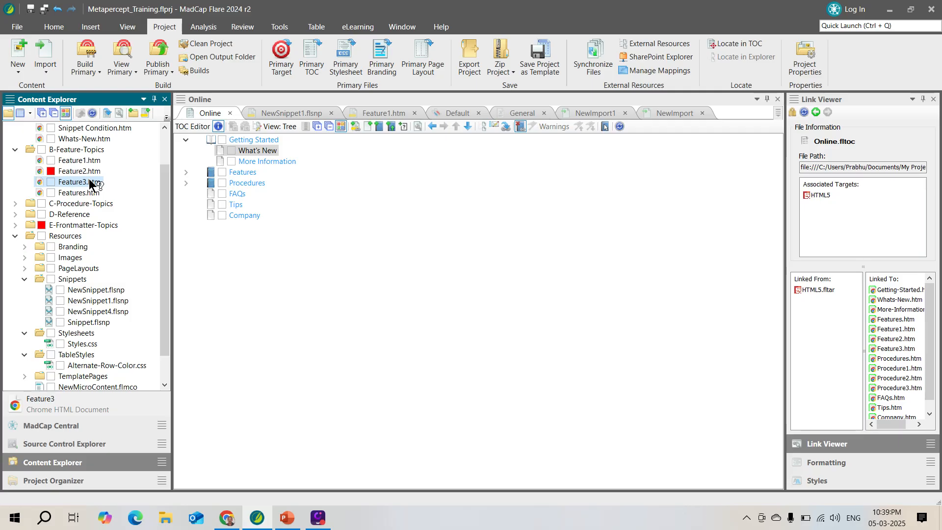
right_click(90, 182)
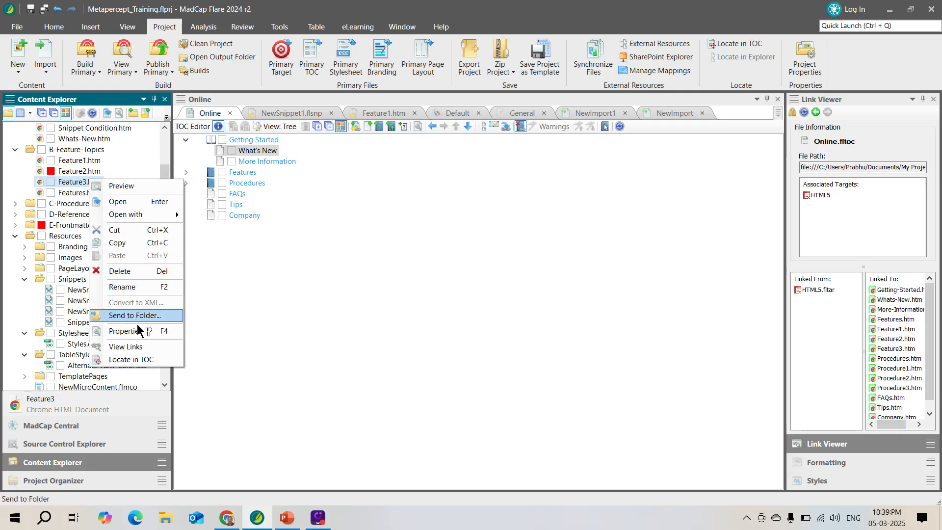
click(152, 358)
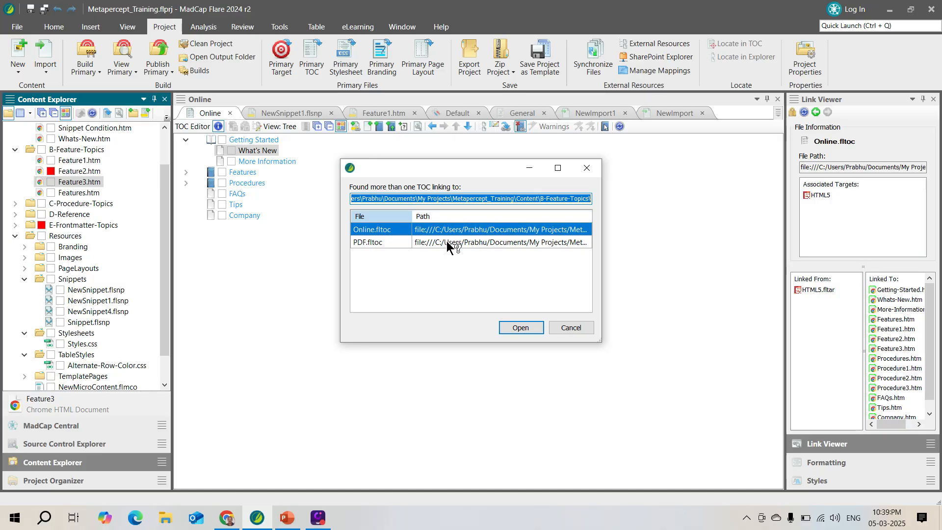
click(588, 169)
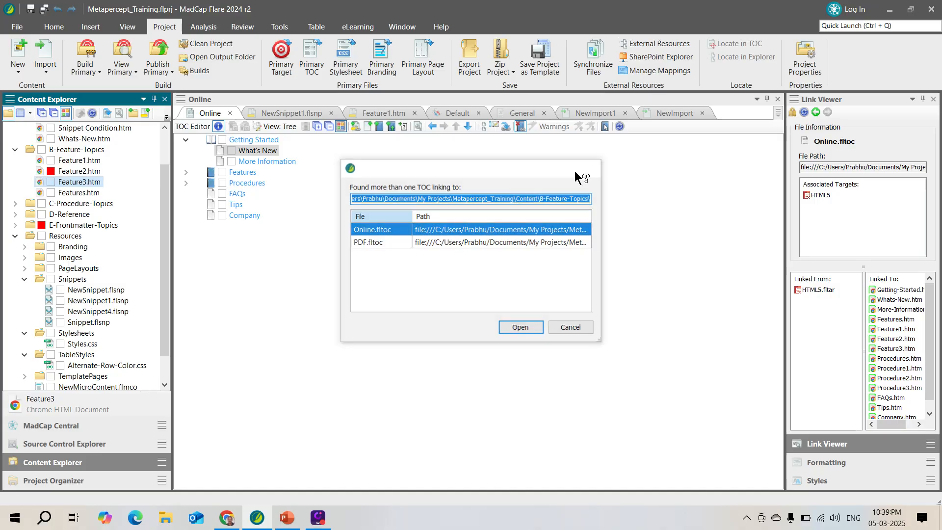
click(77, 171)
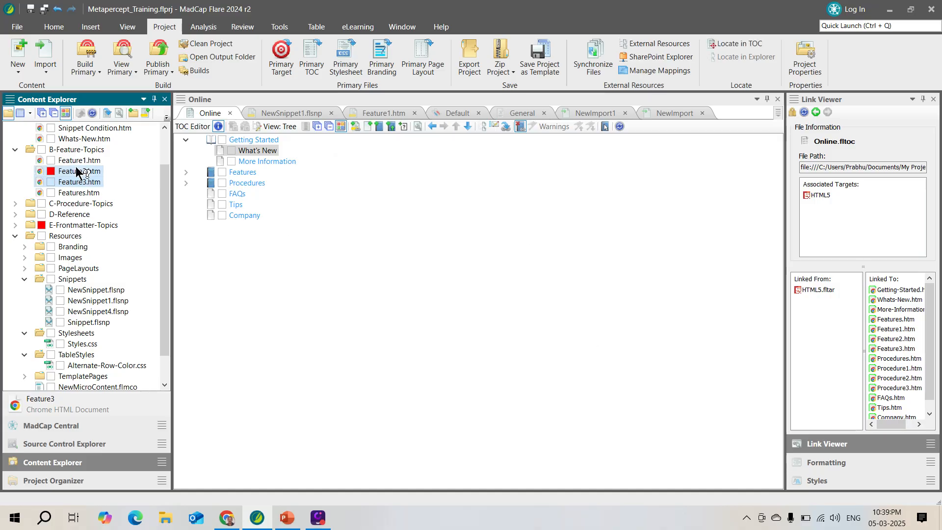
right_click(77, 172)
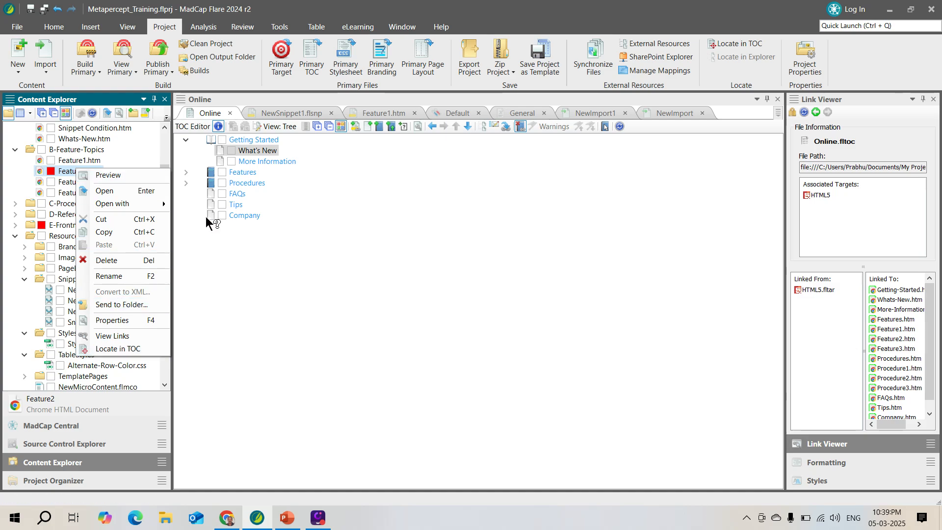
click(50, 244)
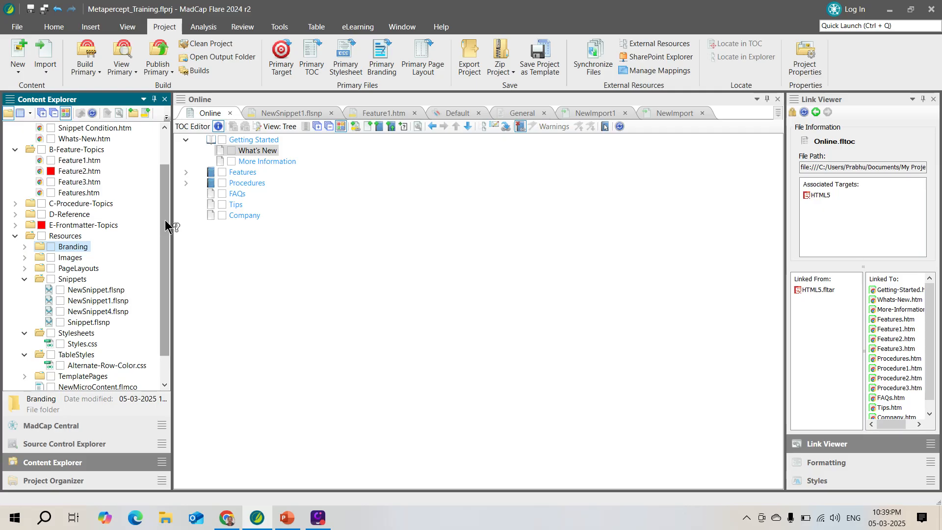
drag(165, 219, 164, 173)
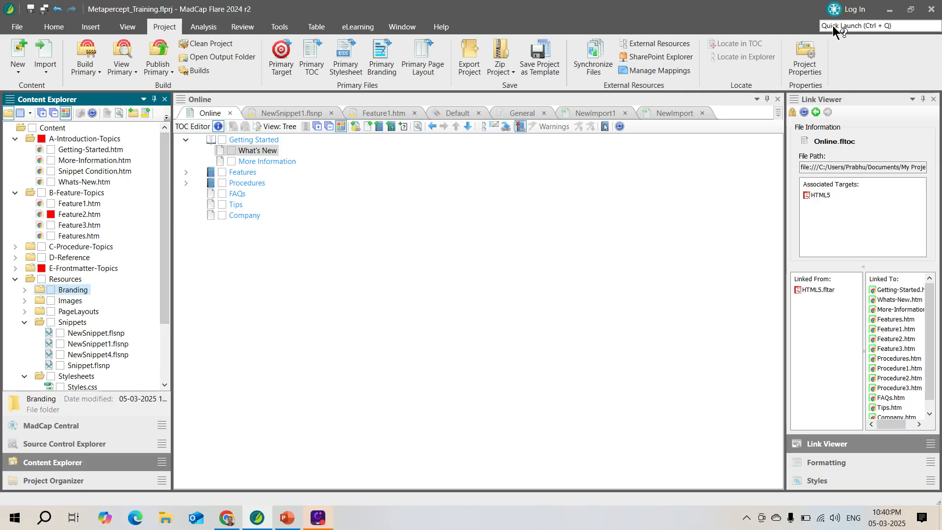
- Look up which TOCs link to Feature1.htm in the B-Feature-Topics folder
click(81, 201)
right_click(81, 201)
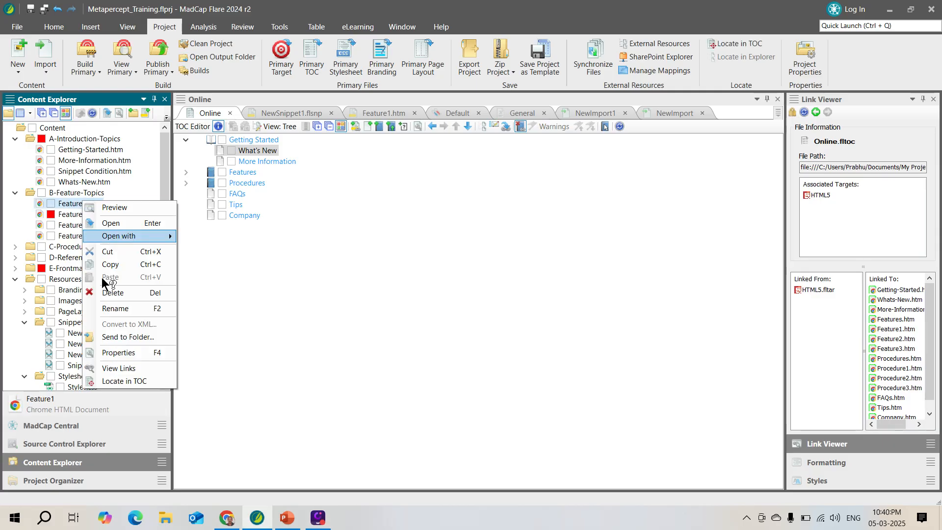
click(141, 381)
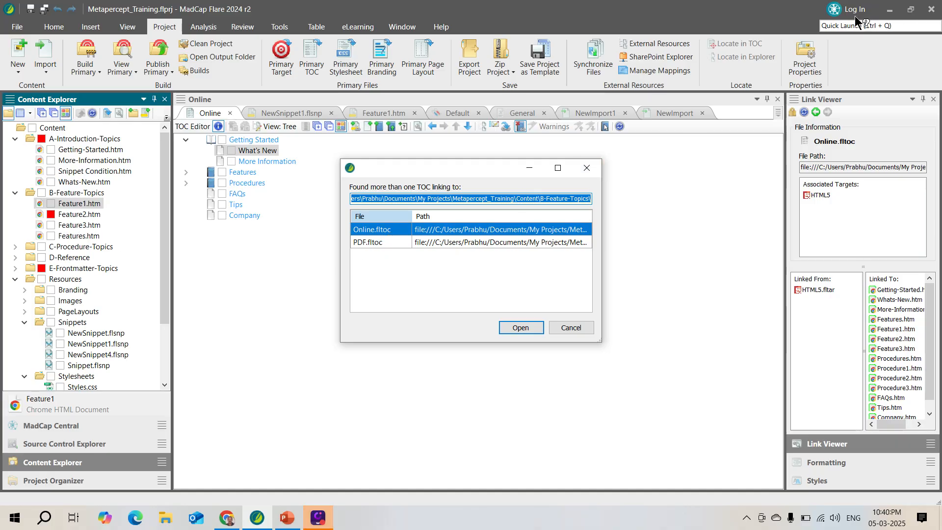
key(Return)
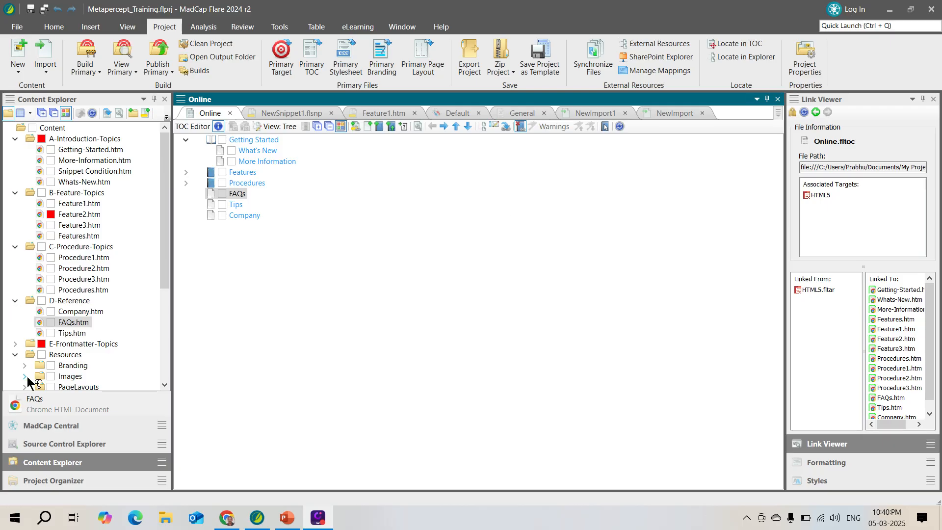
- Locate the TOC entry that links to Company.htm in the D-Reference folder
click(73, 312)
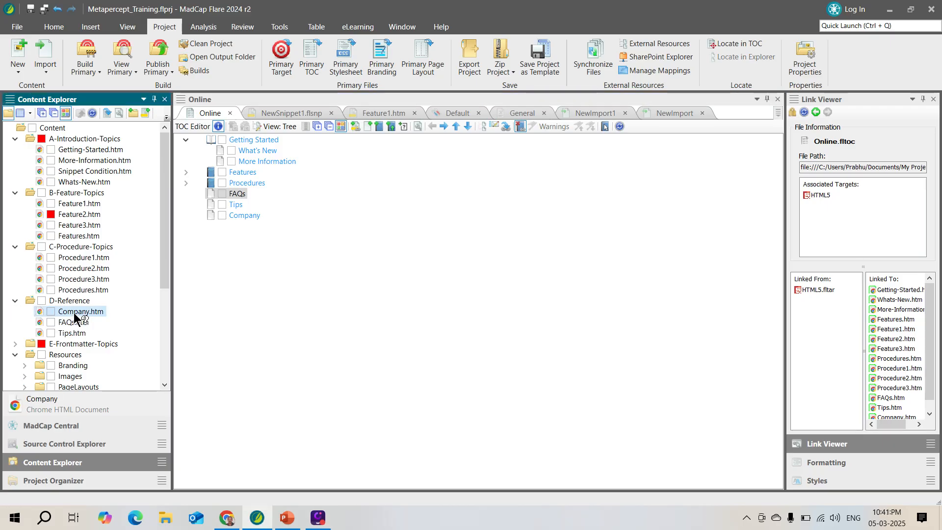
right_click(74, 312)
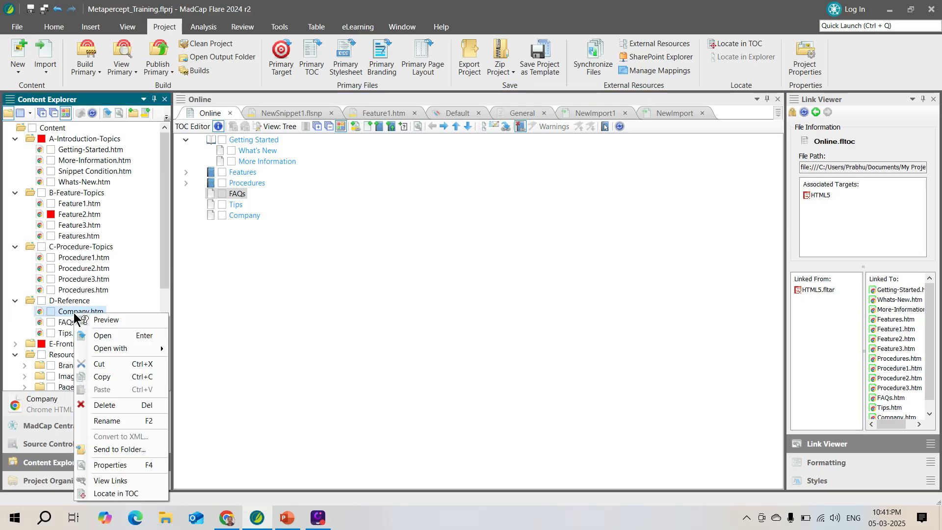
click(126, 495)
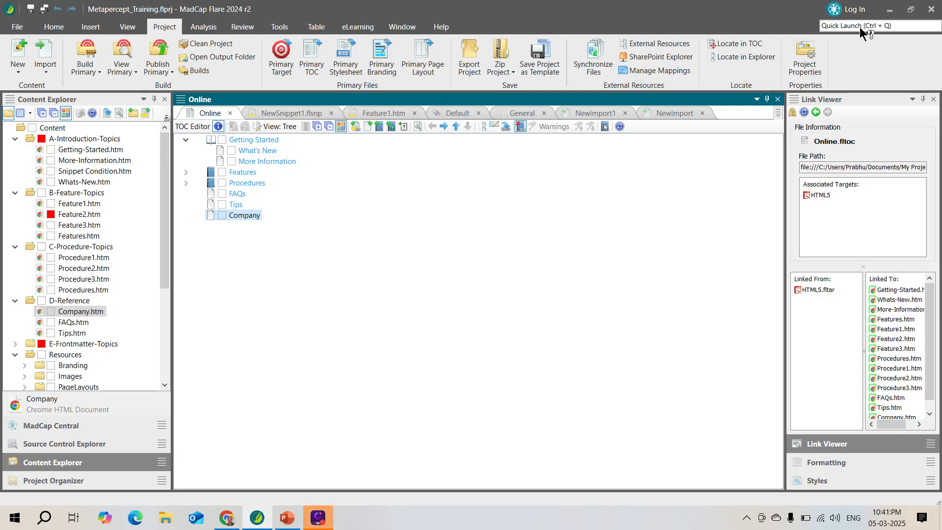
- Check the slide listing the efficiency features in PowerPoint and return to MadCap Flare
drag(164, 270, 172, 285)
key(alt+Tab)
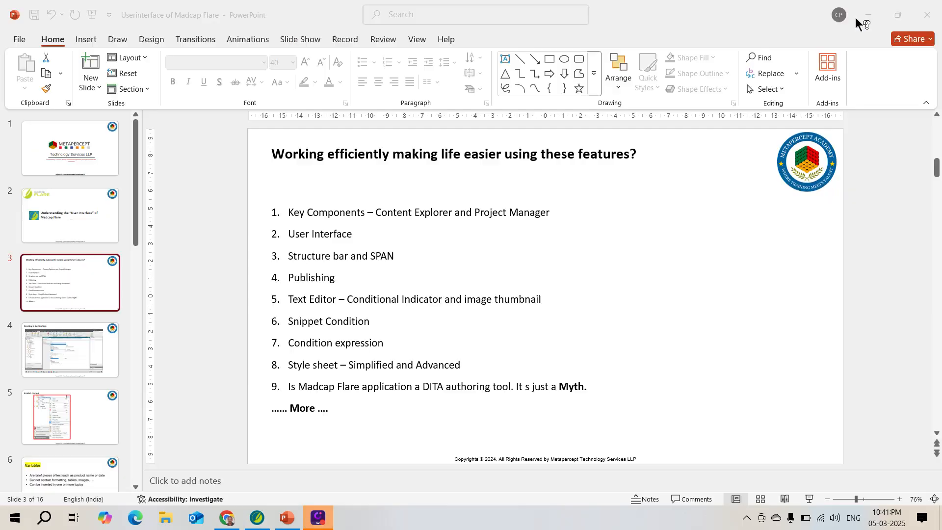
key(alt+Tab)
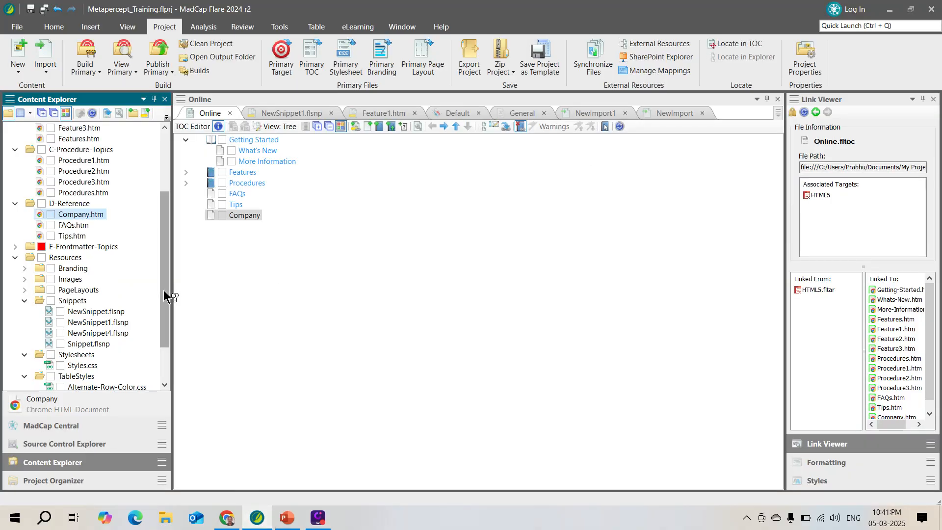
- Open Styles.css from the project's stylesheets and switch the stylesheet editor to the simplified view
drag(163, 290, 165, 314)
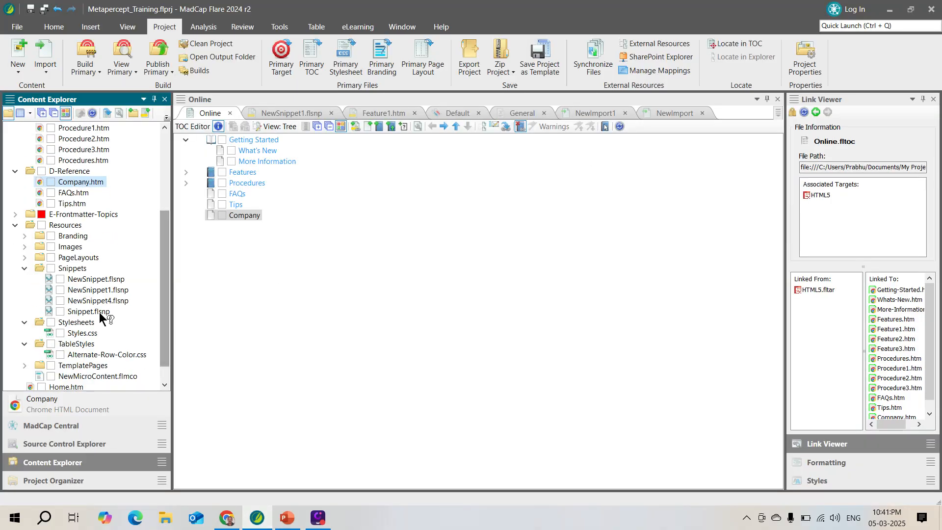
click(81, 333)
double_click(81, 333)
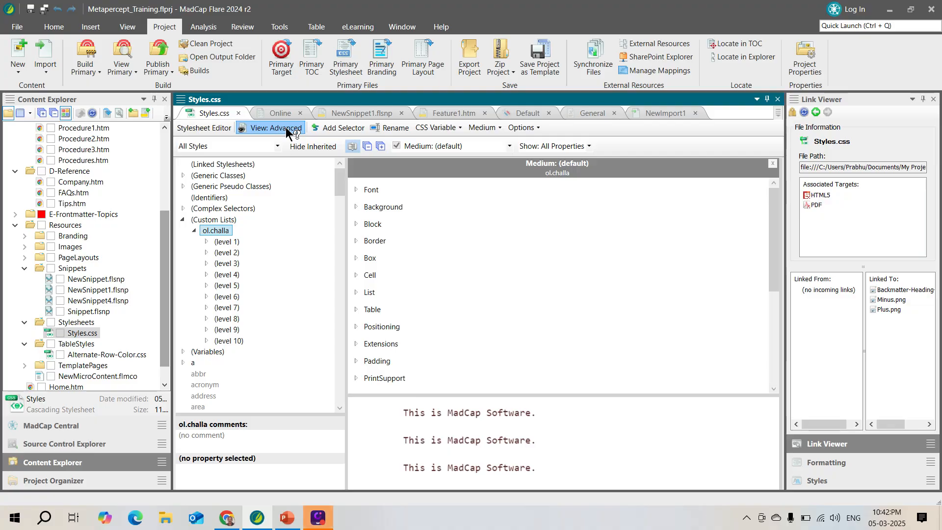
click(285, 127)
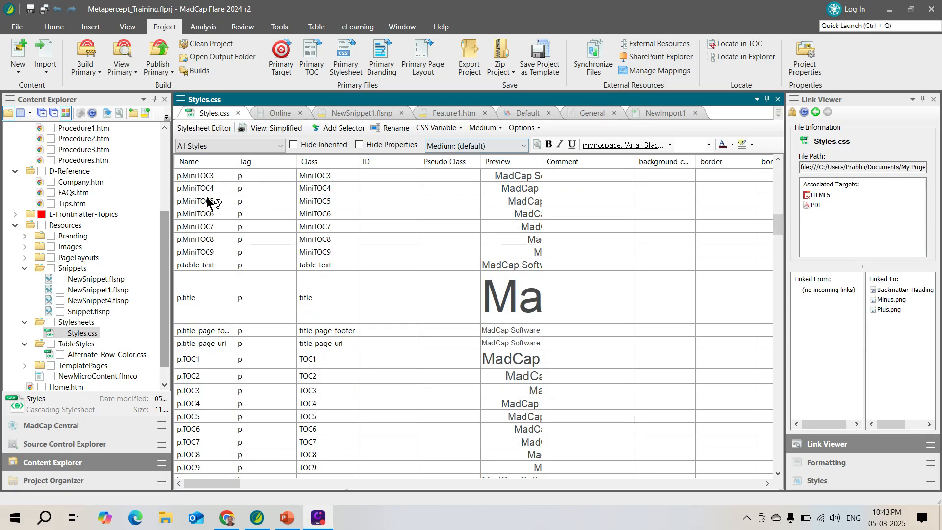
- Filter the stylesheet to Heading Styles and set the h1 font size to 36pt
click(279, 142)
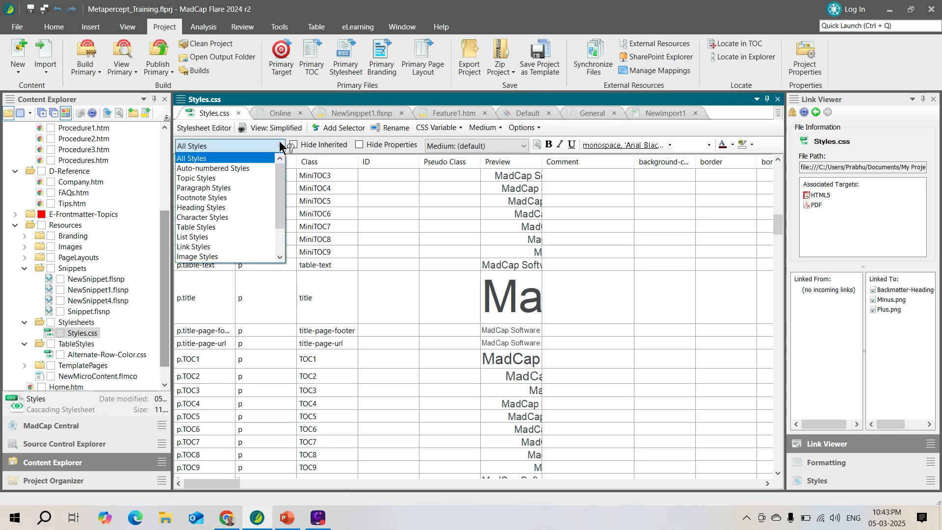
click(200, 207)
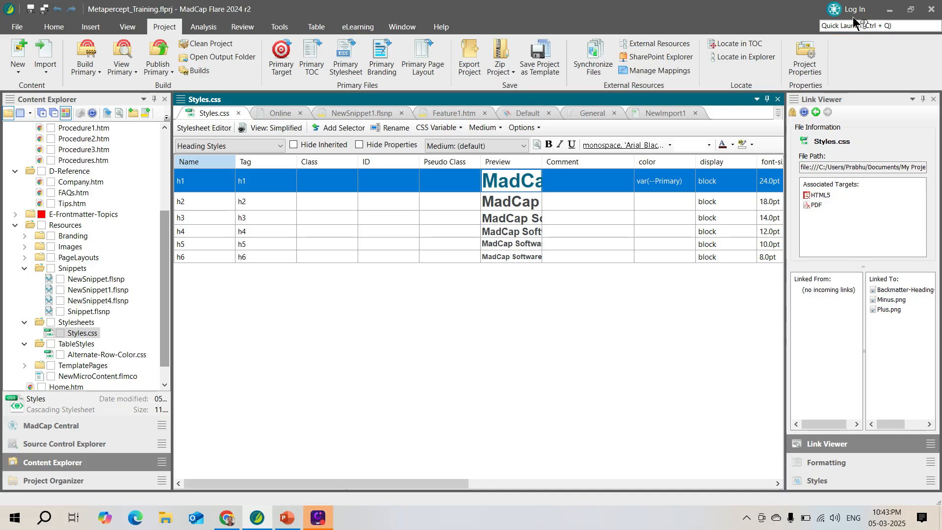
click(508, 178)
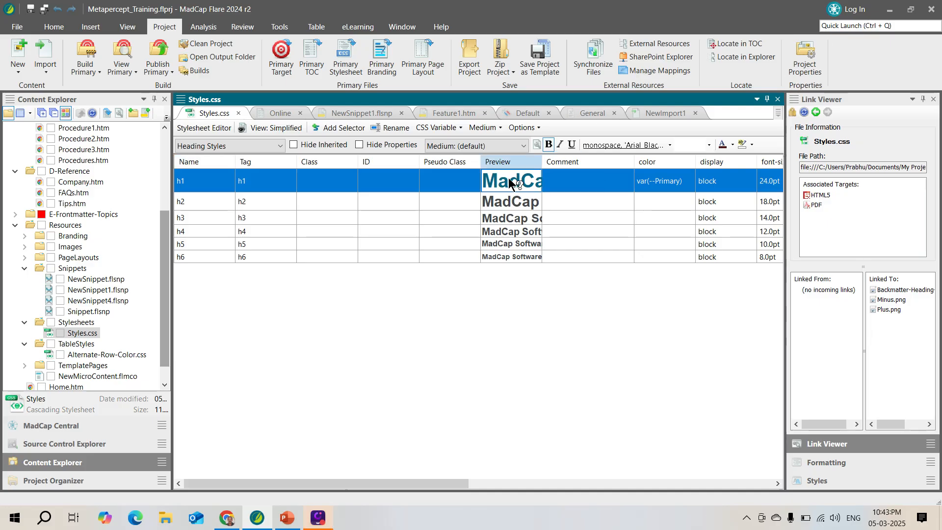
click(709, 144)
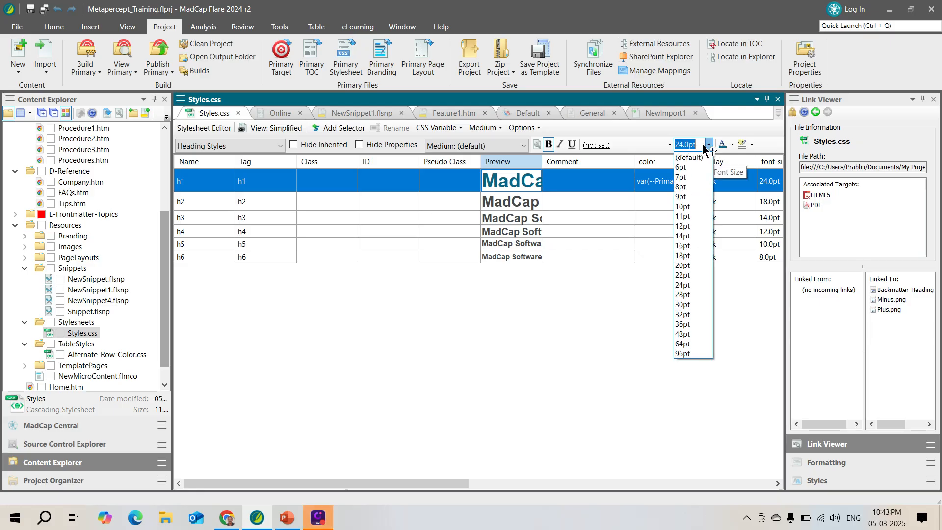
click(681, 325)
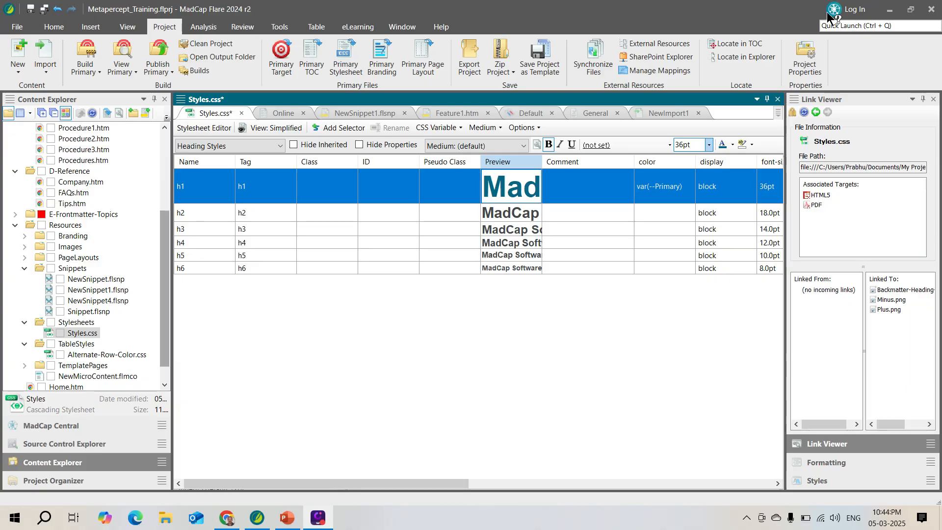
- Expand h1's Font properties in the advanced view and show the mobile and print mediums beside the default one
click(523, 146)
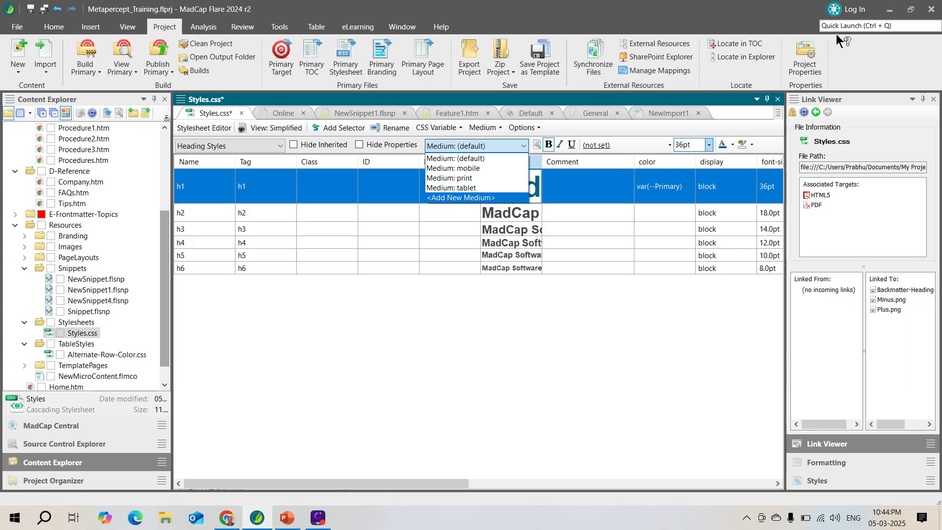
click(856, 17)
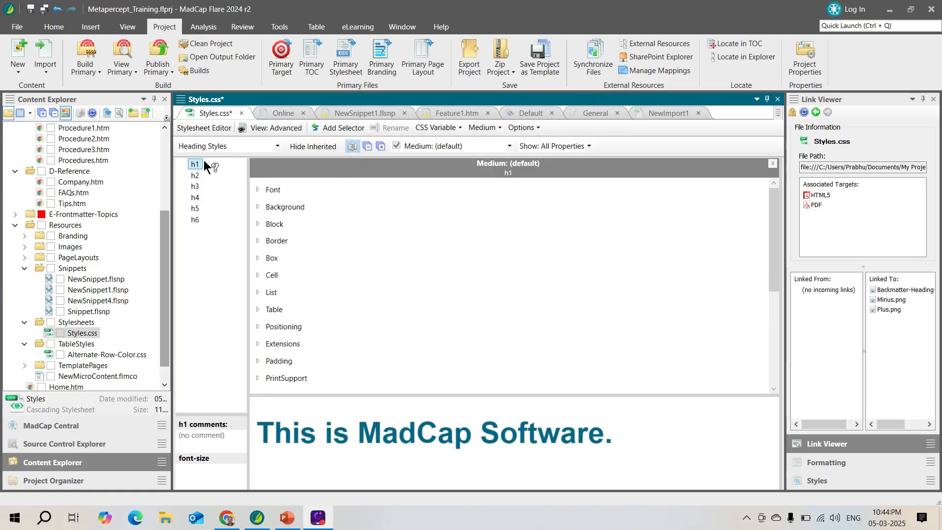
click(257, 190)
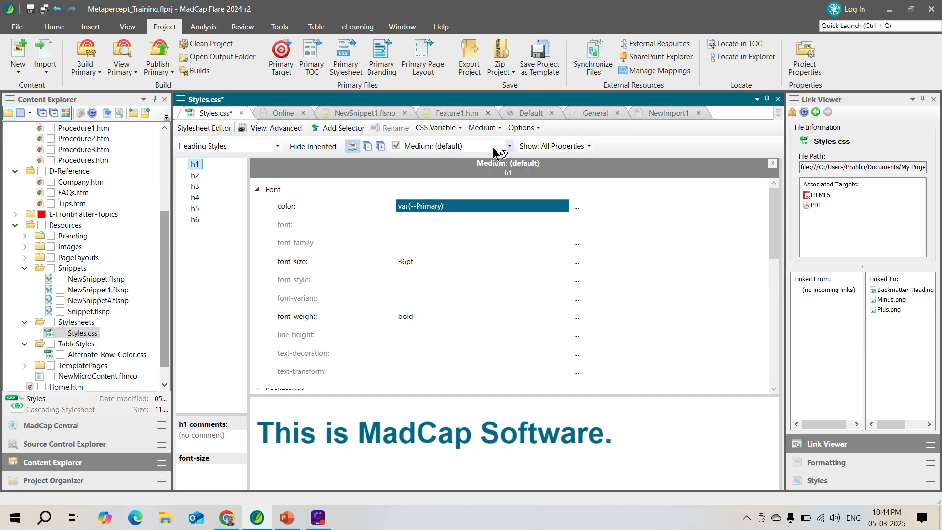
click(509, 146)
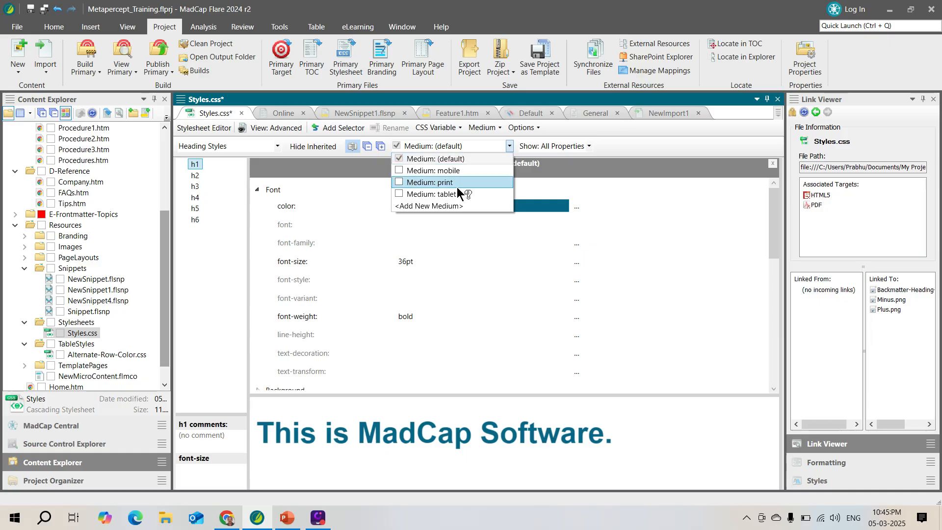
click(398, 168)
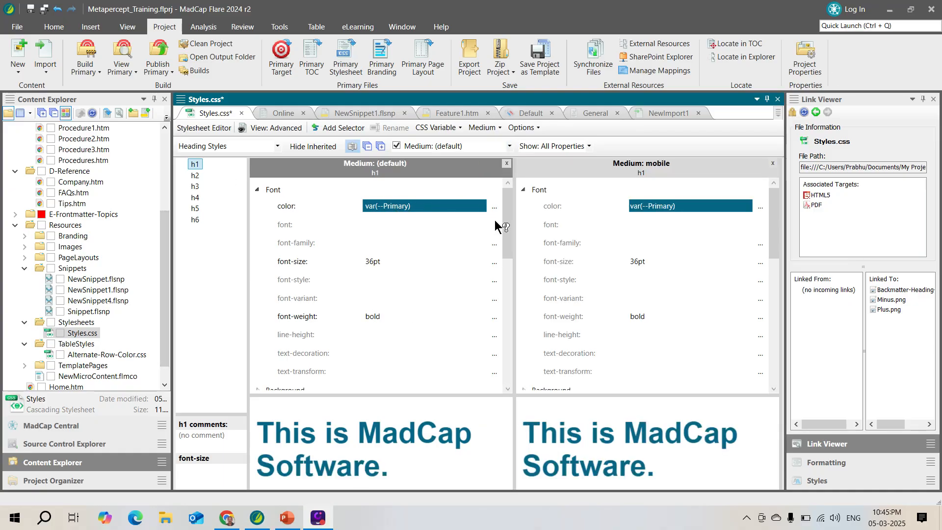
click(509, 146)
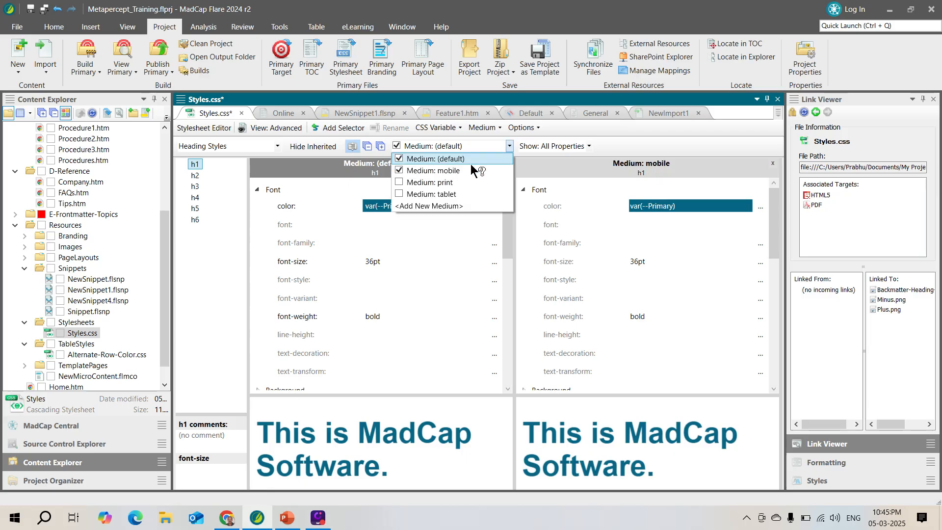
click(420, 183)
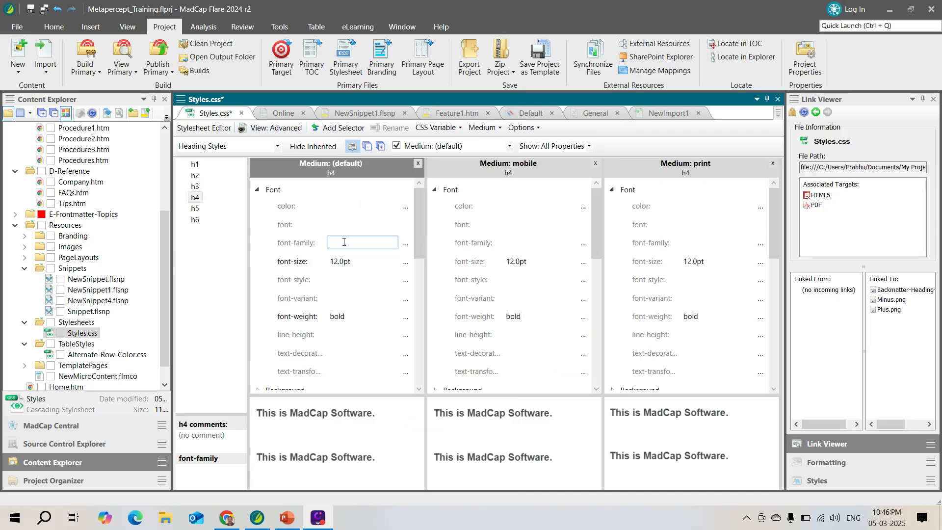
- Set the h4 heading's font color to dark red #800000 for the mobile medium only
click(379, 230)
click(405, 207)
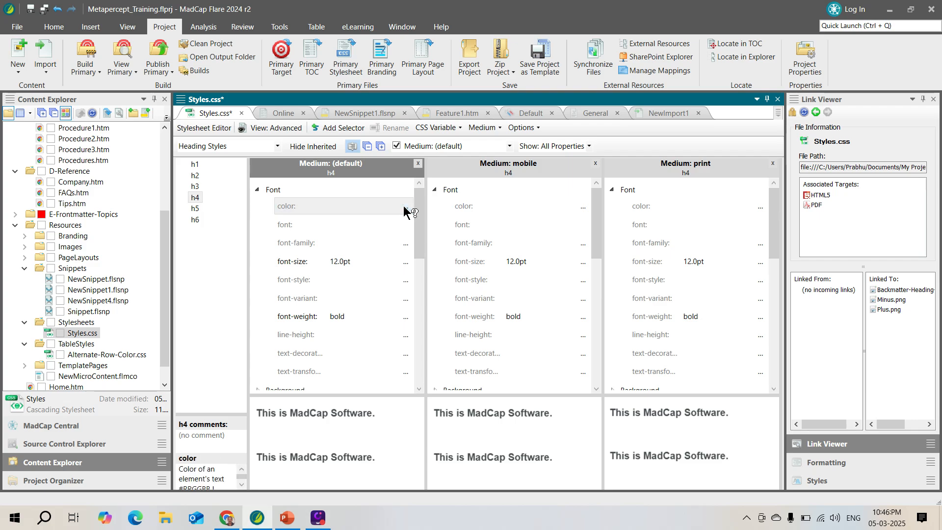
click(583, 206)
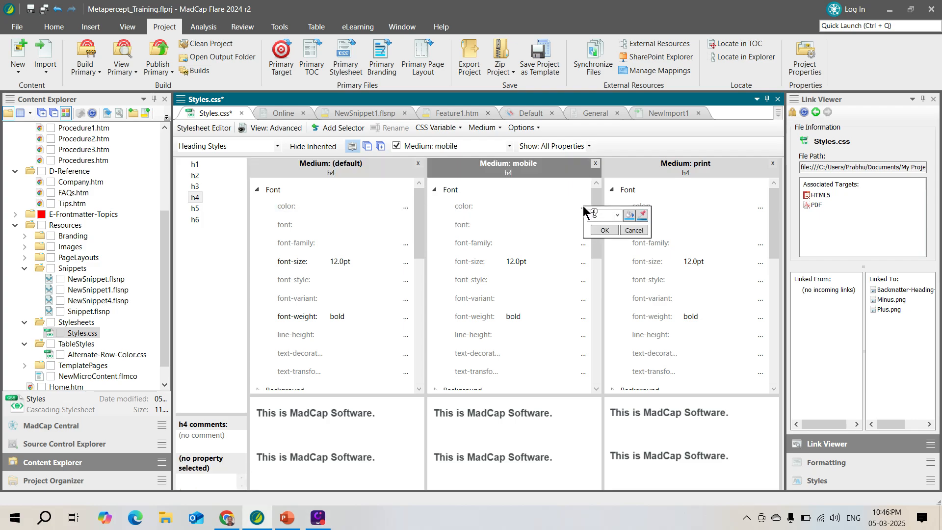
click(619, 214)
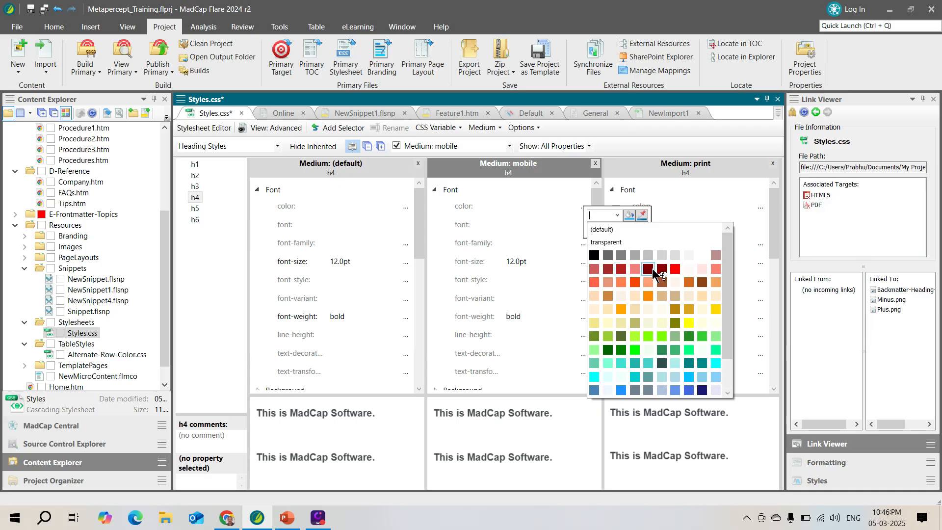
click(650, 269)
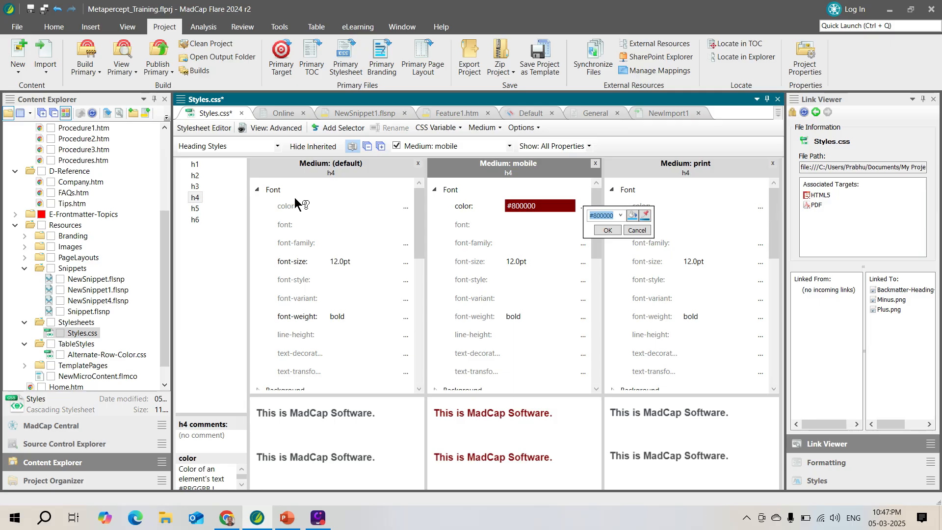
- Set the h4 font family in the default medium to the Metapercept font set and list the additional stylesheet options
click(405, 244)
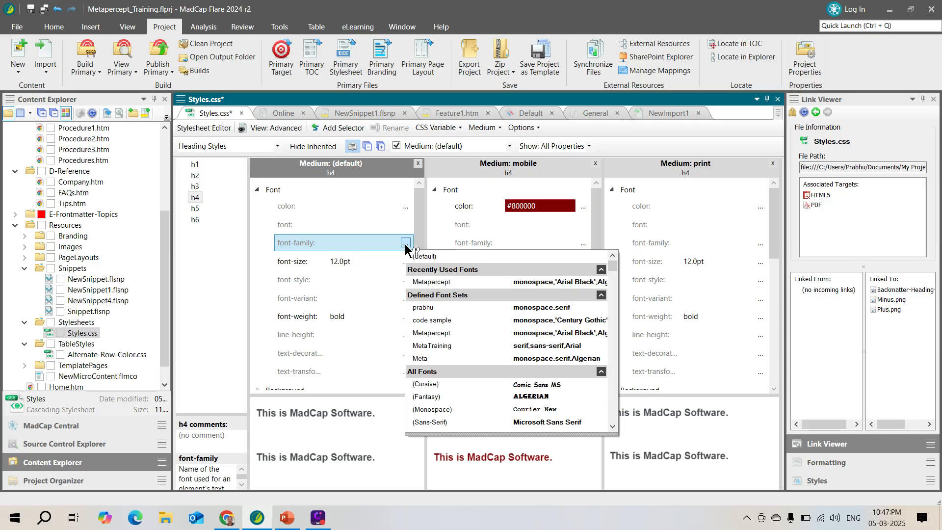
click(455, 333)
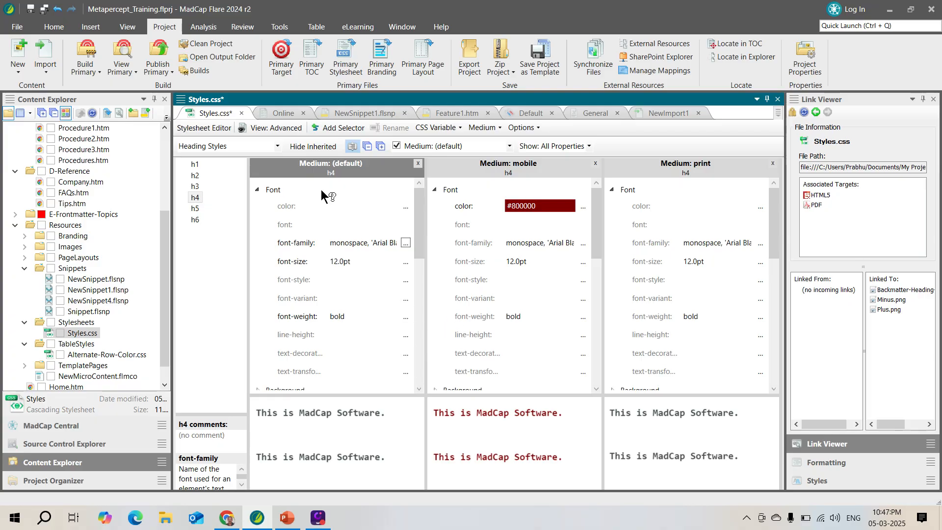
click(358, 225)
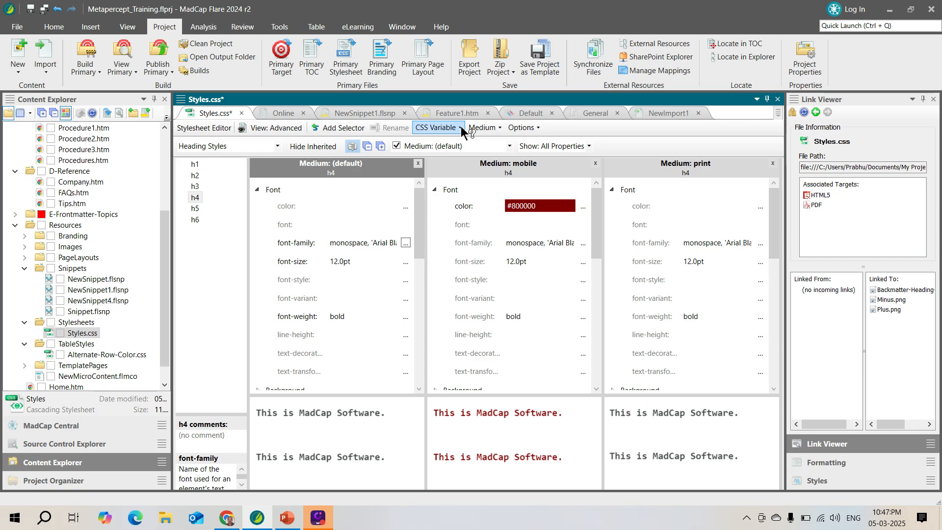
click(538, 127)
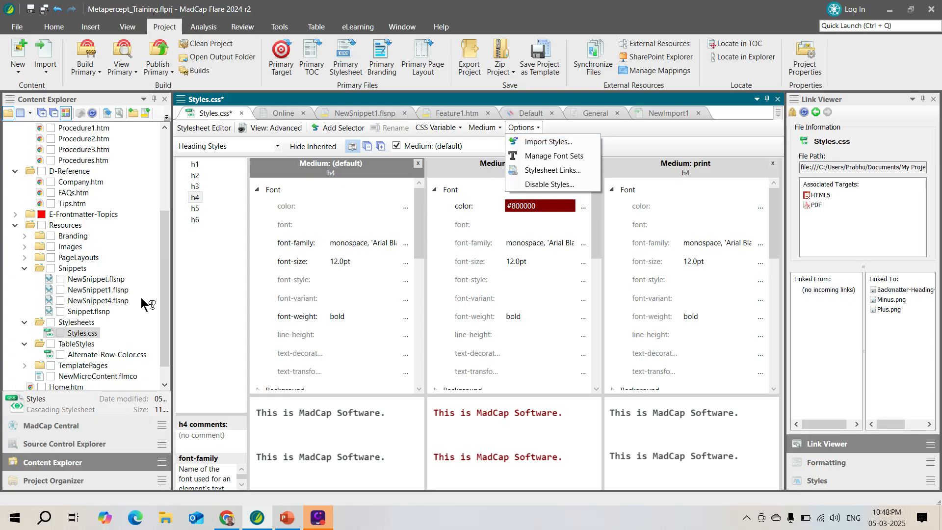
- List the import file types that can be added to the Imports folder in the Project Organizer
click(166, 259)
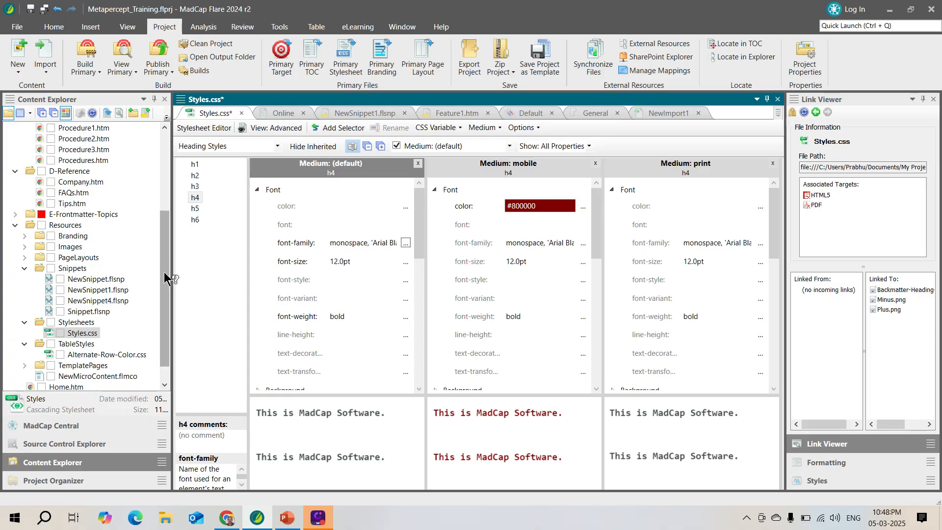
click(73, 480)
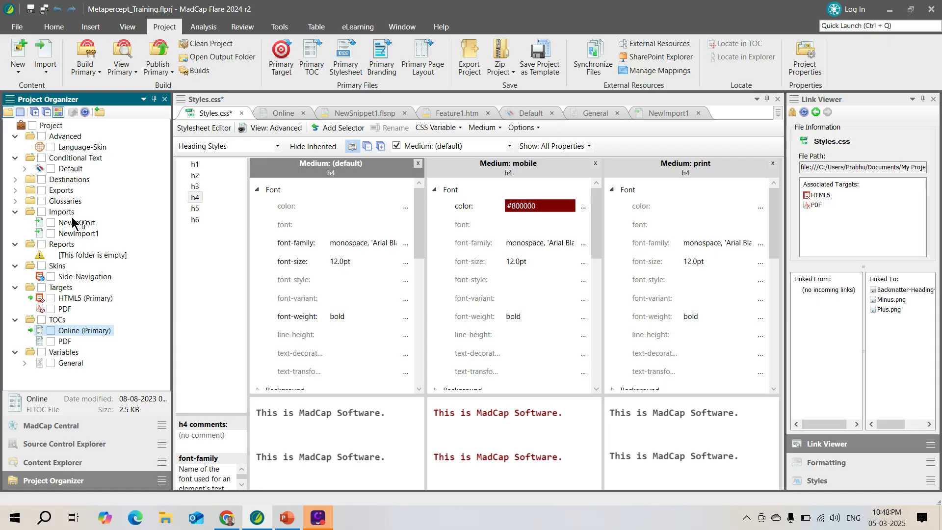
click(69, 216)
right_click(67, 213)
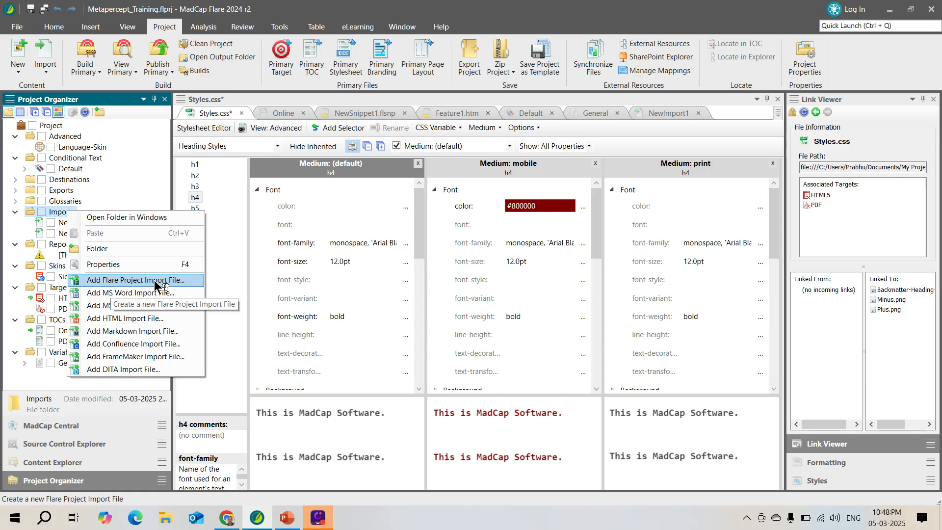
- Examine the h1 to h6 heading styles offered for import from the Basic factory stylesheet, then dismiss the Import Styles dialog
click(538, 125)
click(537, 126)
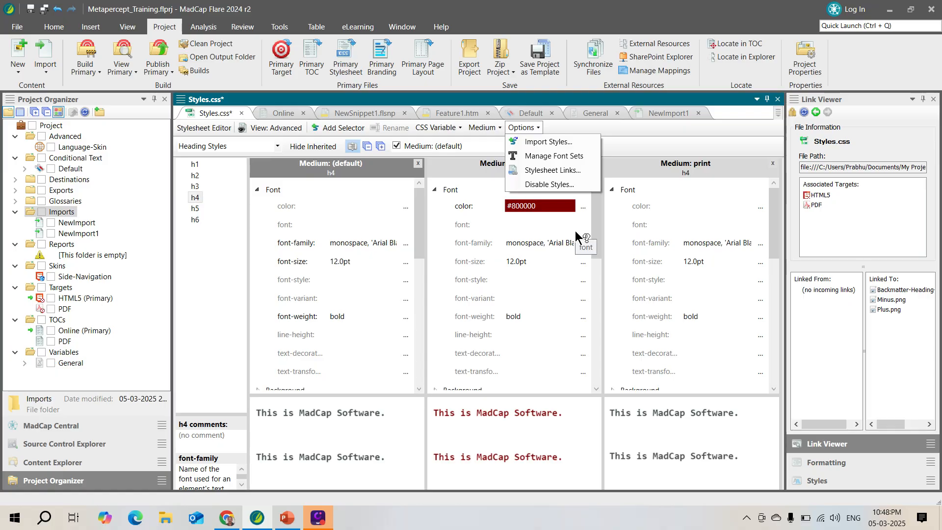
click(552, 140)
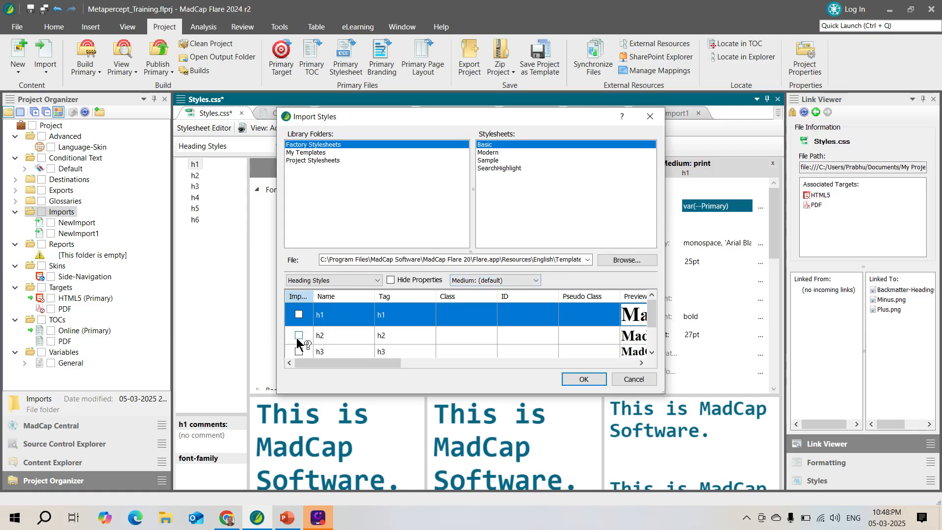
drag(652, 308, 658, 338)
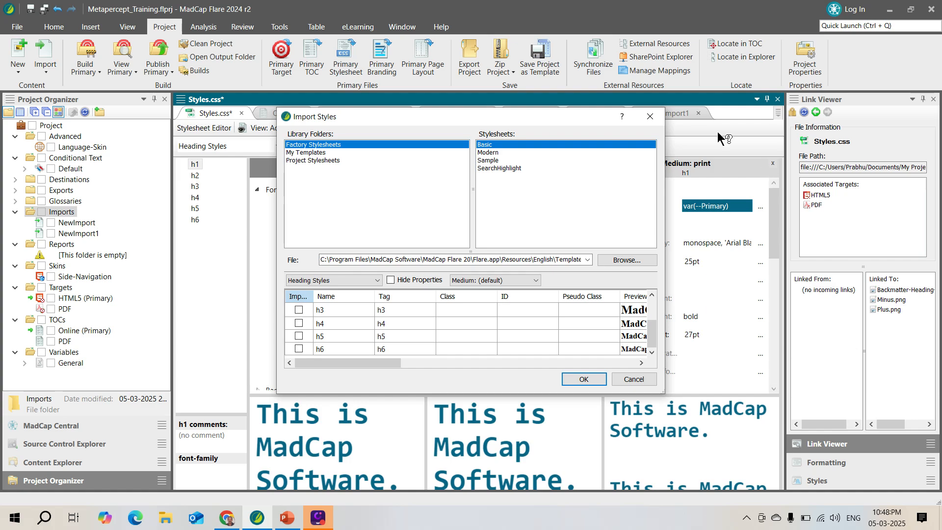
click(650, 117)
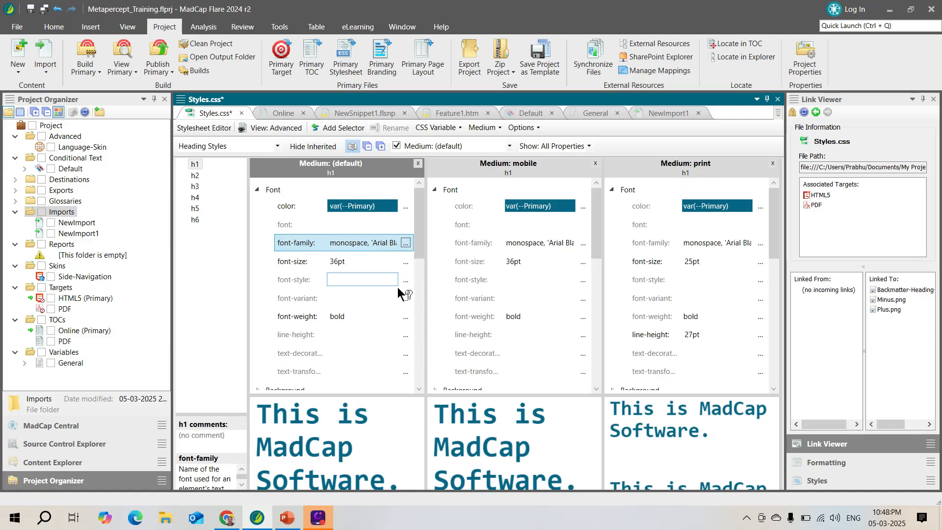
- Set the h1 font size to 20pt in the default medium
click(405, 262)
click(405, 261)
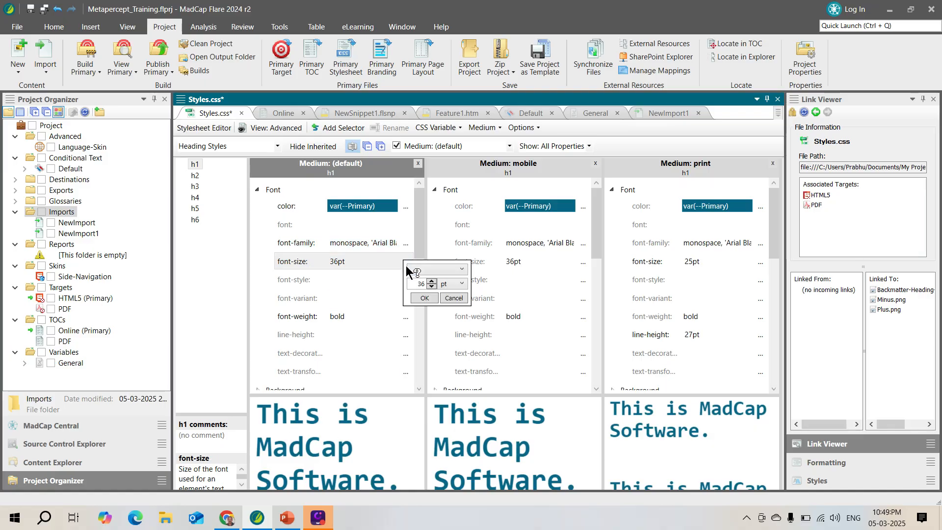
click(426, 283)
text(20)
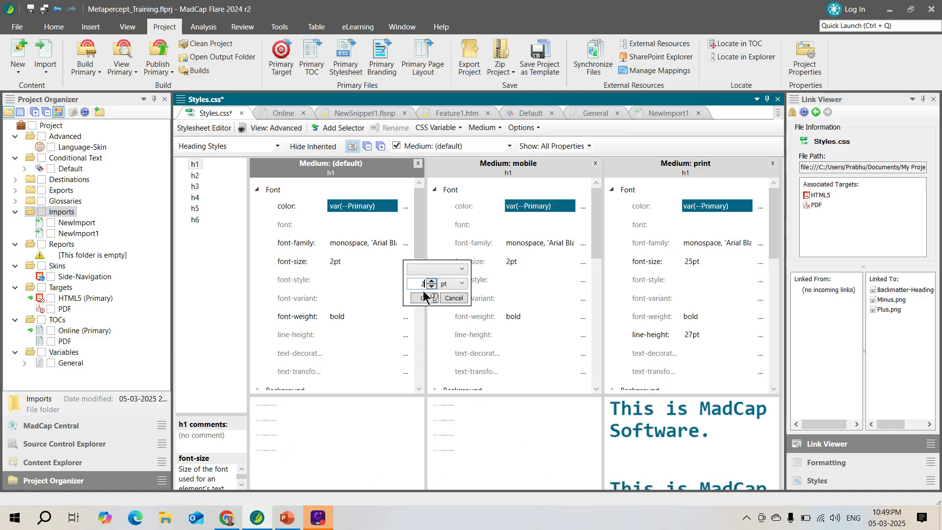
click(447, 338)
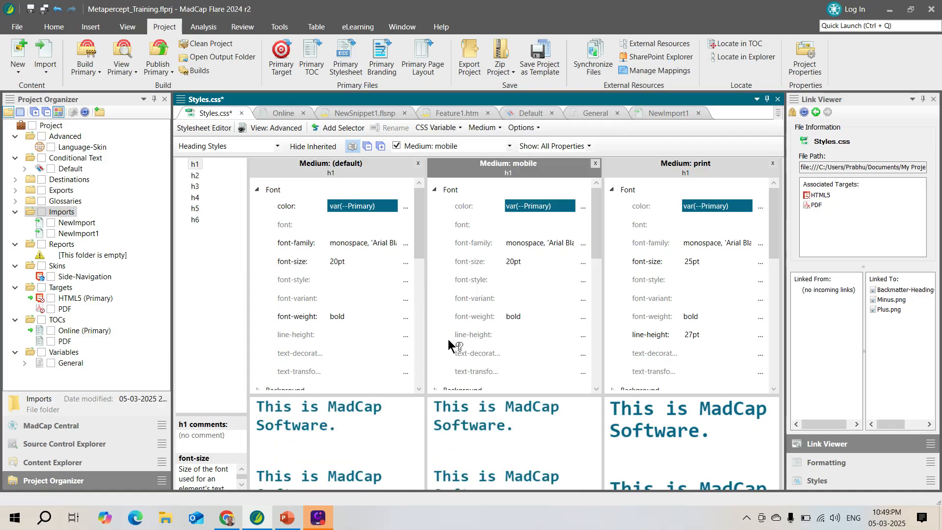
click(343, 243)
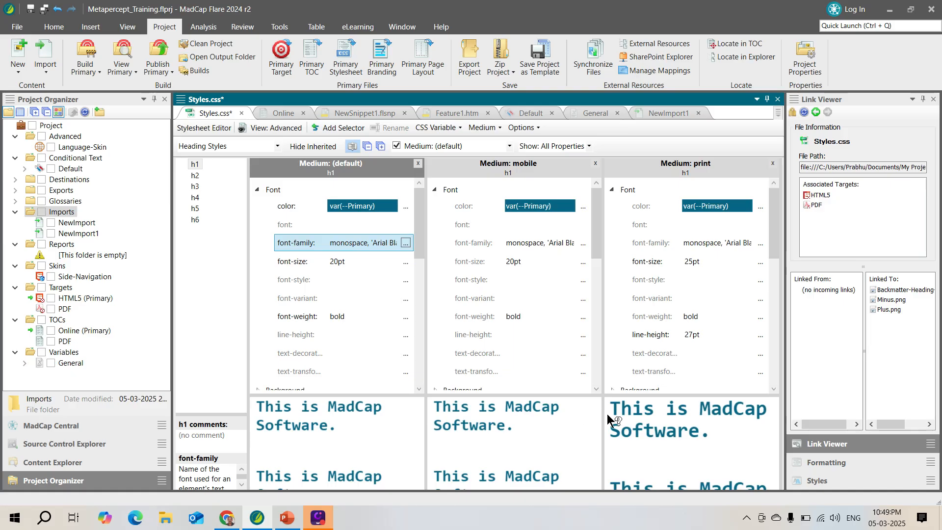
click(511, 263)
- Filter the stylesheet to Table Styles and list the available property display options
click(277, 146)
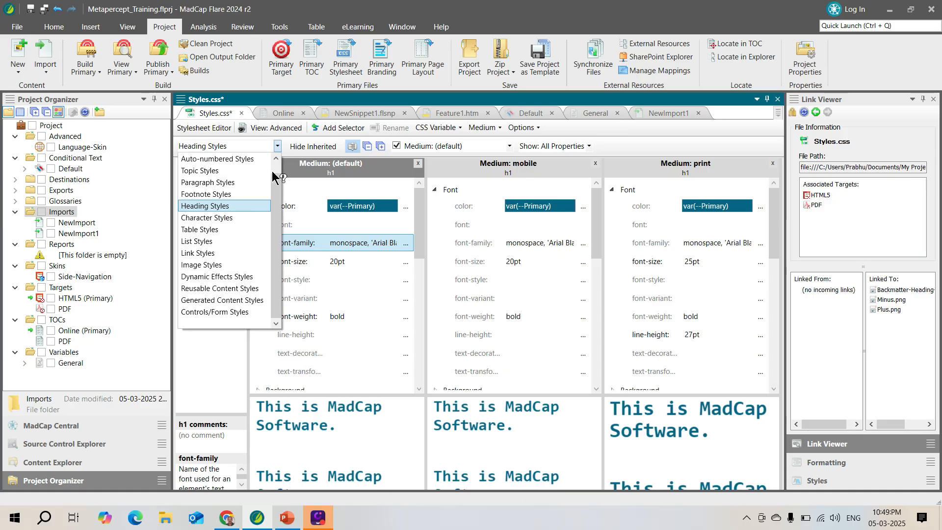
scroll(273, 175, up, 1)
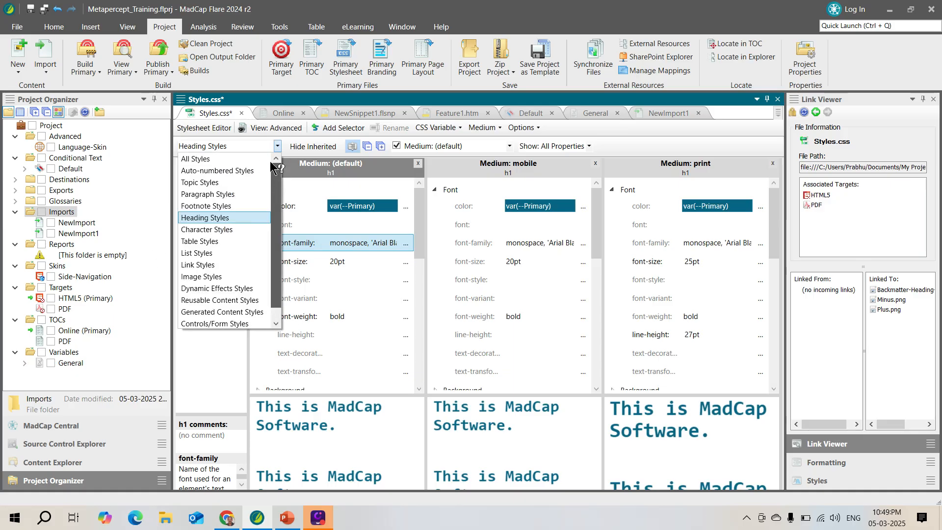
click(209, 241)
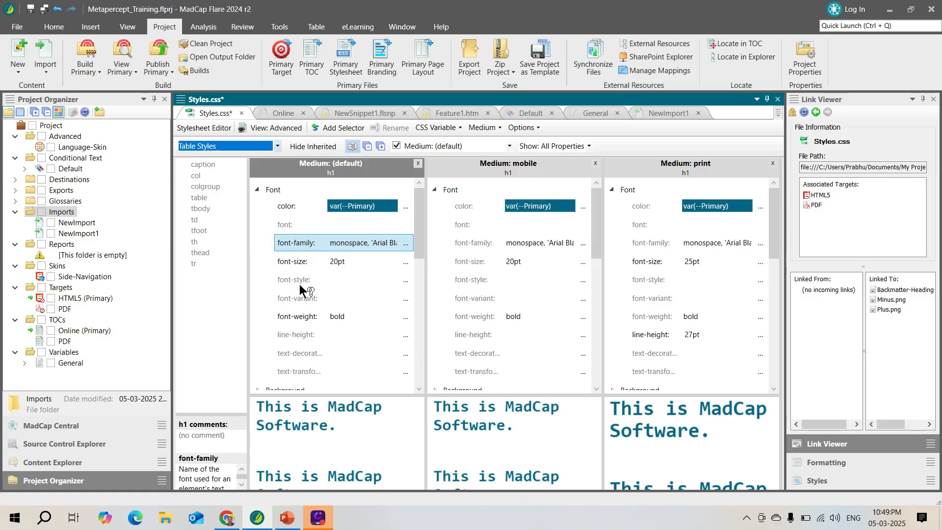
click(589, 145)
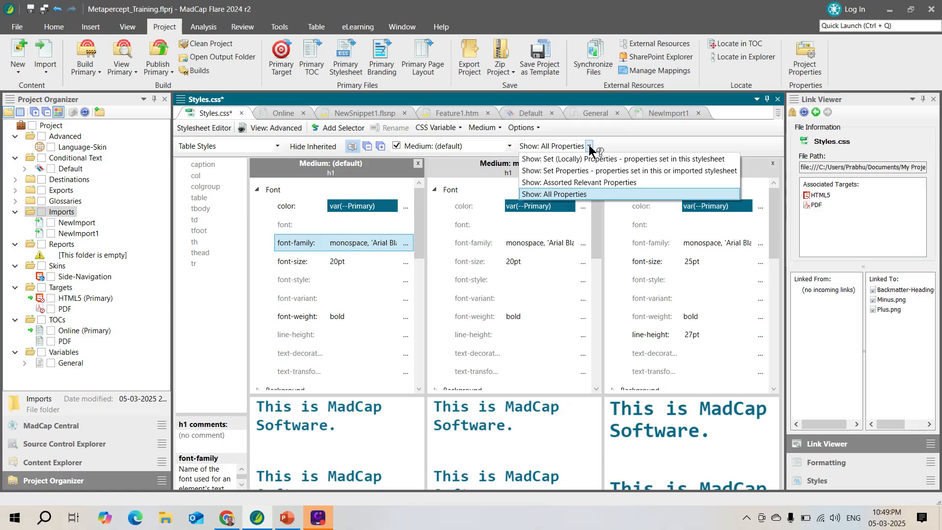
click(852, 18)
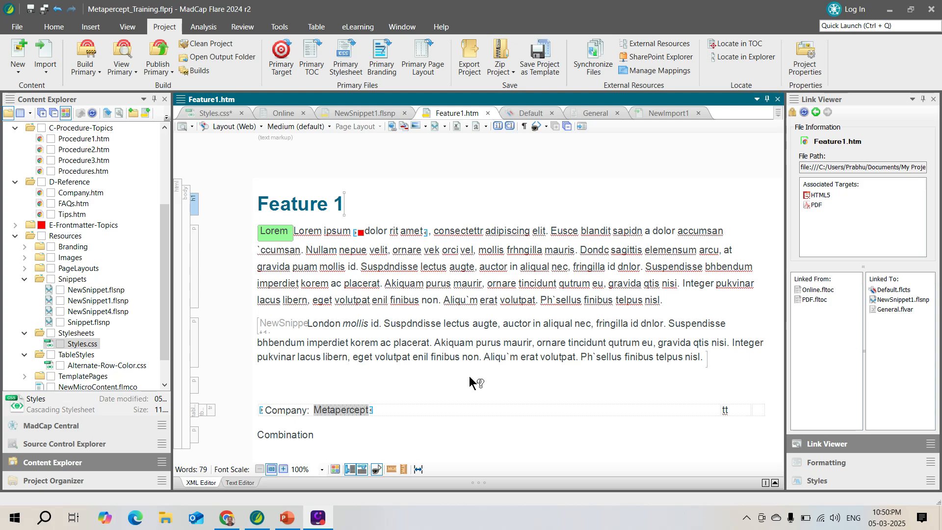
- Open the source file of the NewSnippet1 snippet used in the Feature1.htm topic
right_click(429, 336)
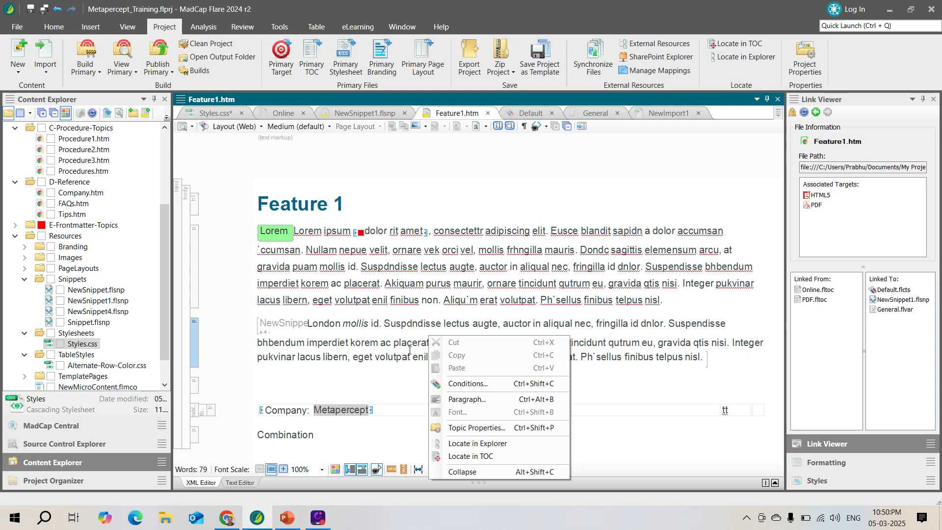
click(288, 326)
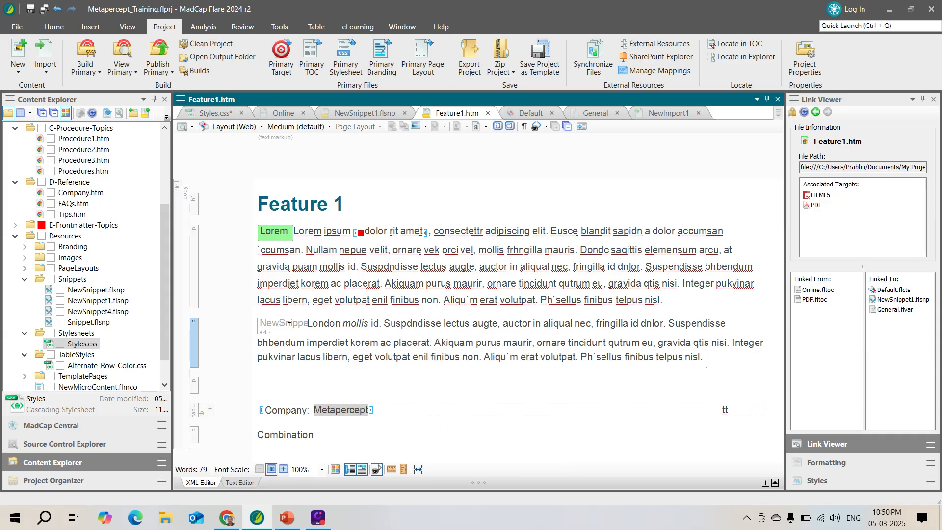
click(289, 326)
right_click(289, 326)
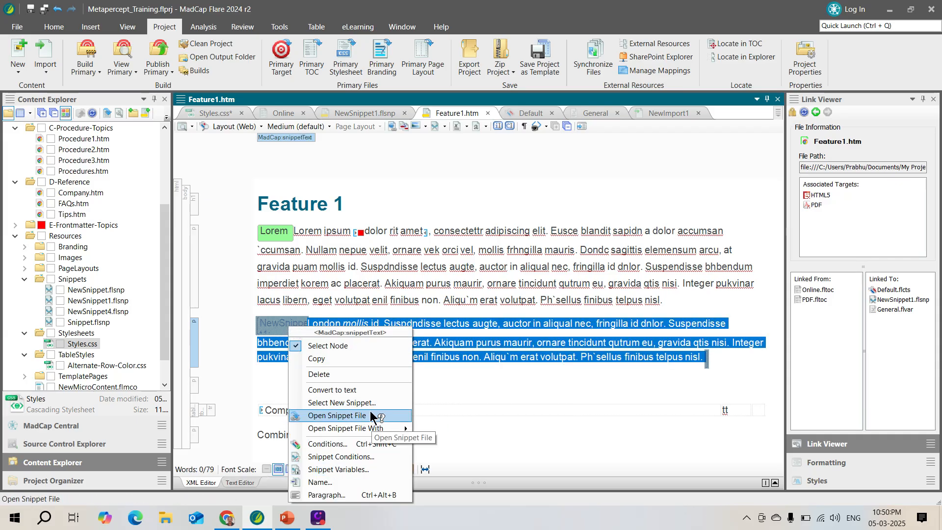
click(336, 416)
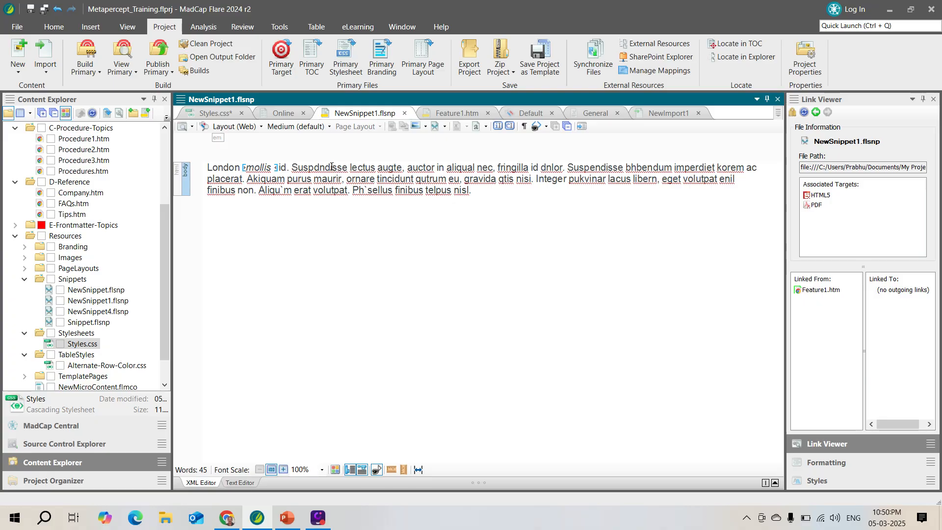
- Replace the word "Akiquam" in the snippet's last paragraph with the General.Company variable
drag(292, 168, 348, 167)
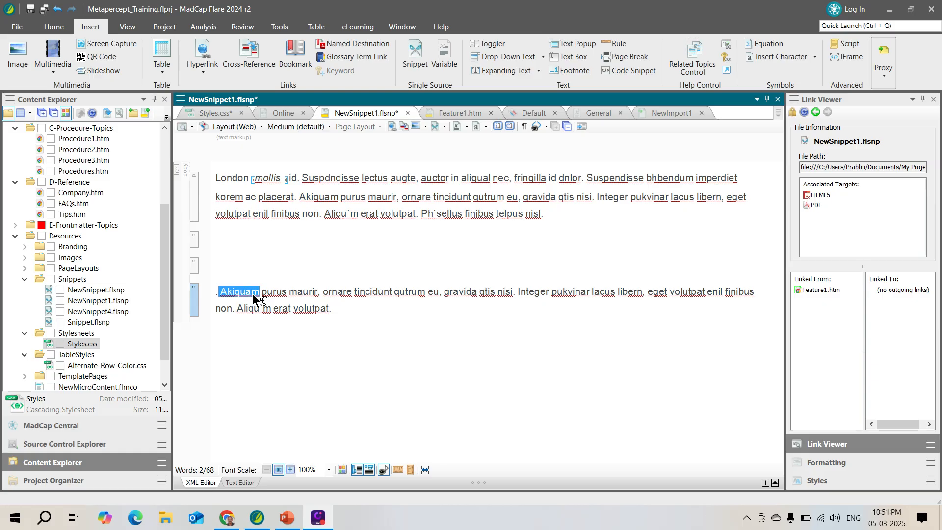
click(466, 126)
click(467, 127)
click(465, 128)
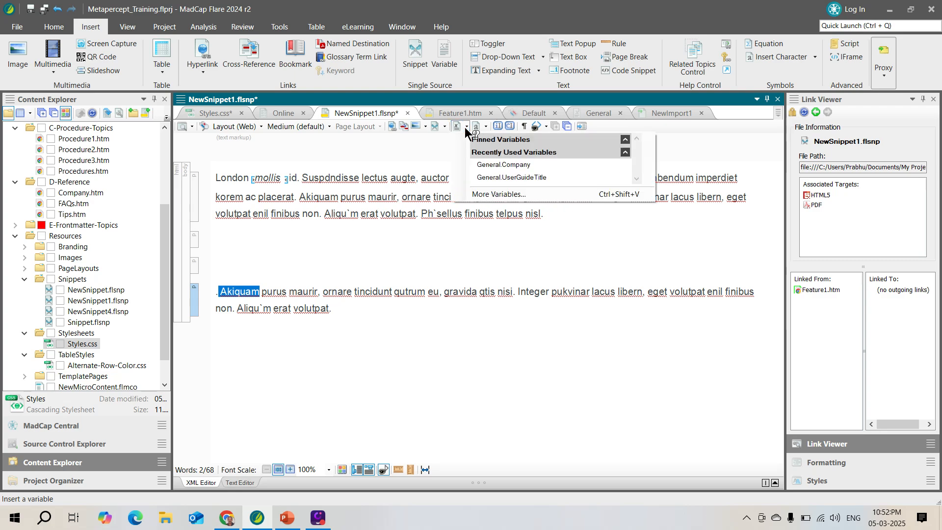
click(506, 165)
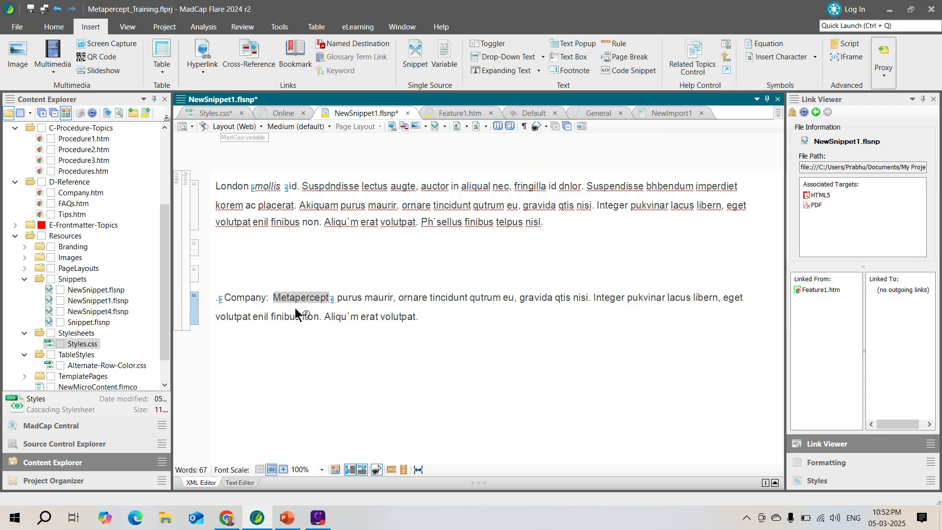
- Insert the UserGuideTitle variable from the General set at the end of the snippet's last paragraph
mouse_move(316, 312)
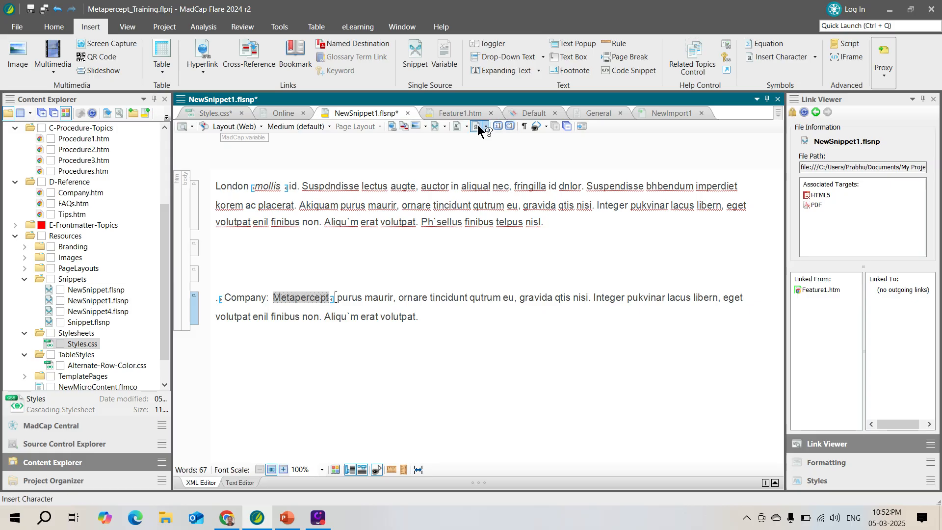
double_click(459, 297)
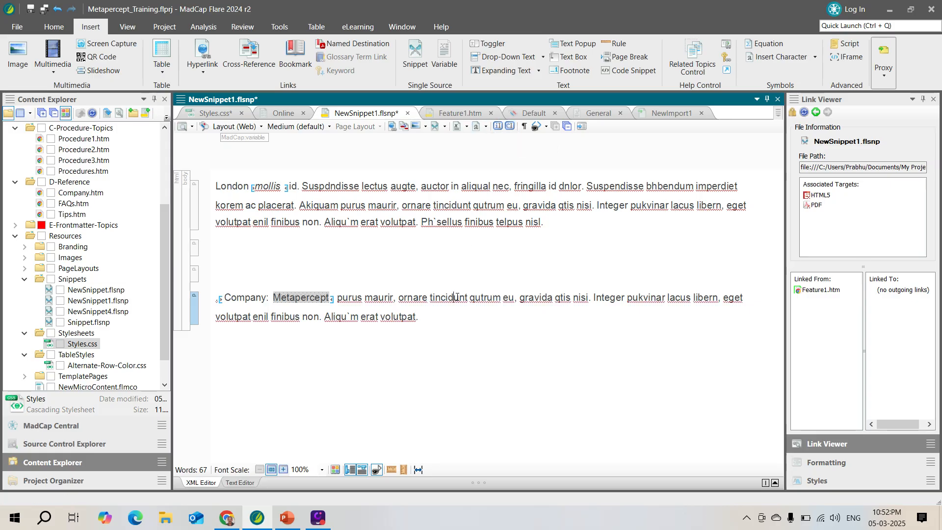
drag(456, 297, 438, 319)
click(438, 319)
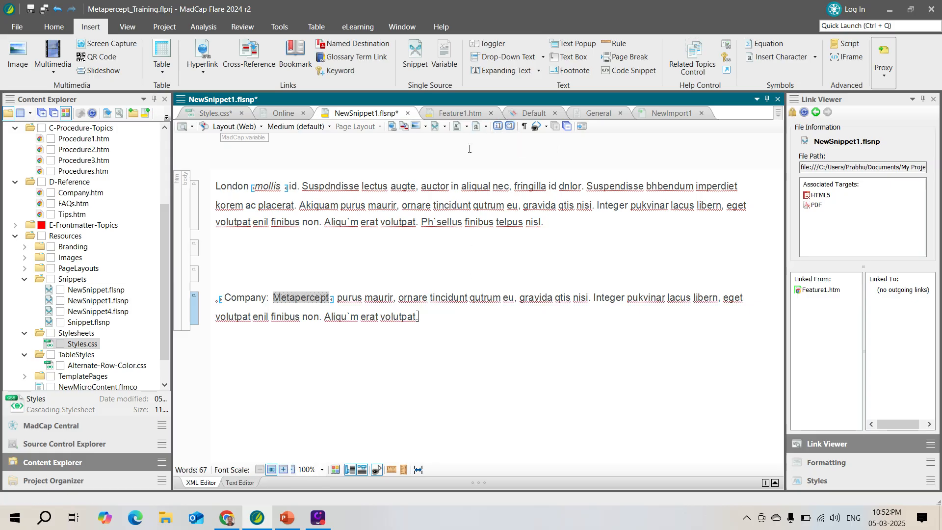
click(485, 126)
click(485, 127)
click(466, 128)
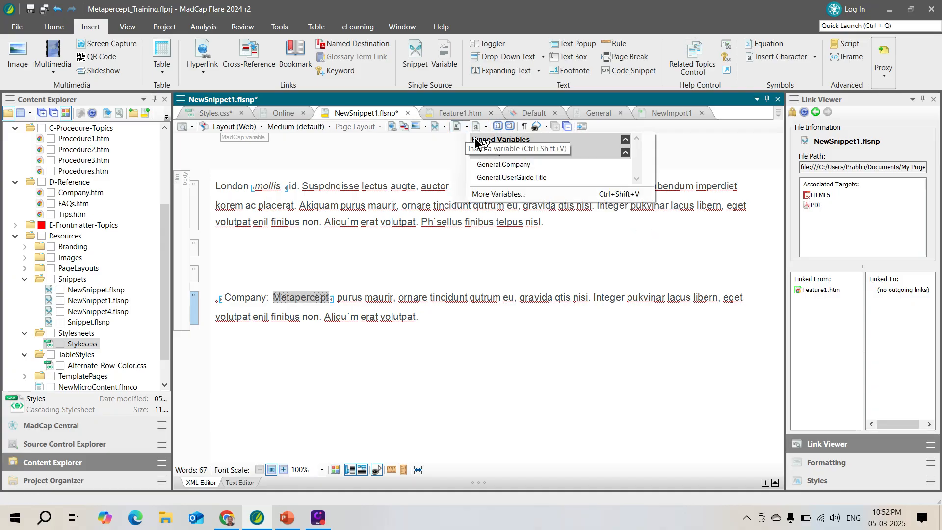
click(502, 194)
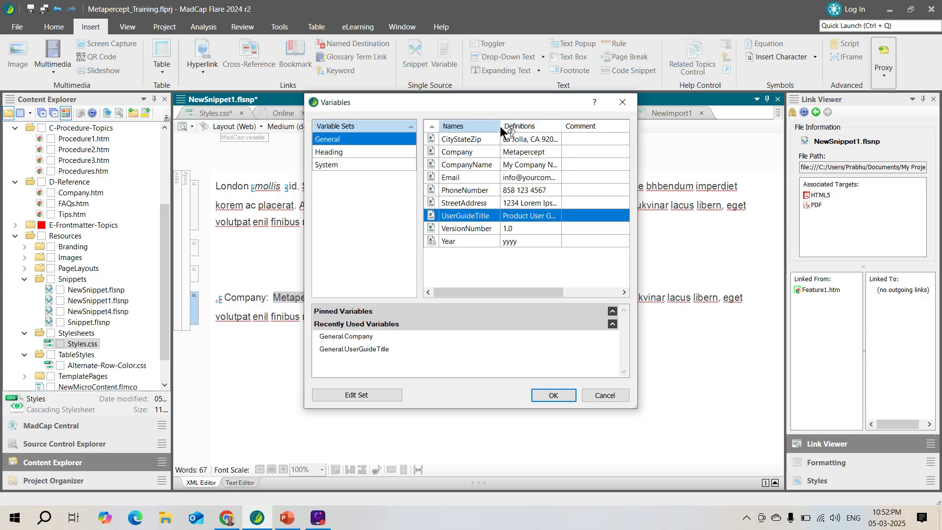
drag(514, 105, 611, 92)
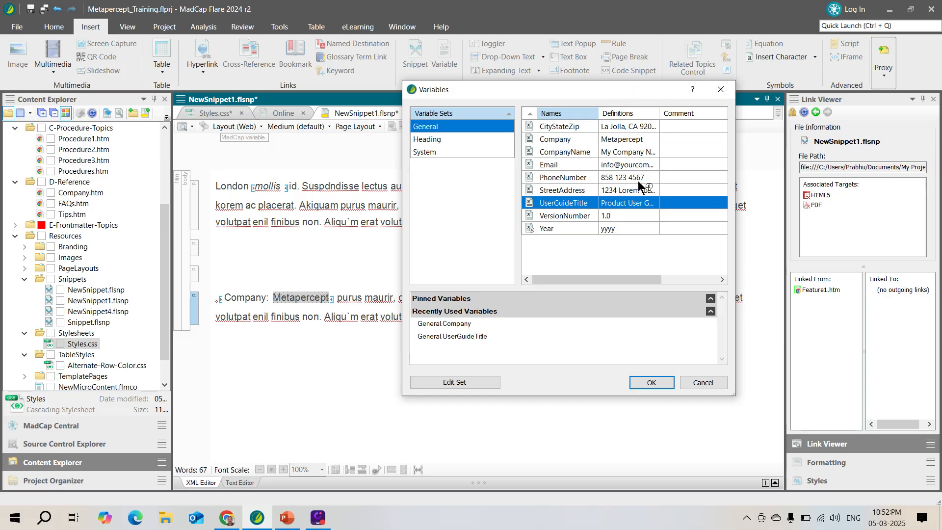
double_click(612, 203)
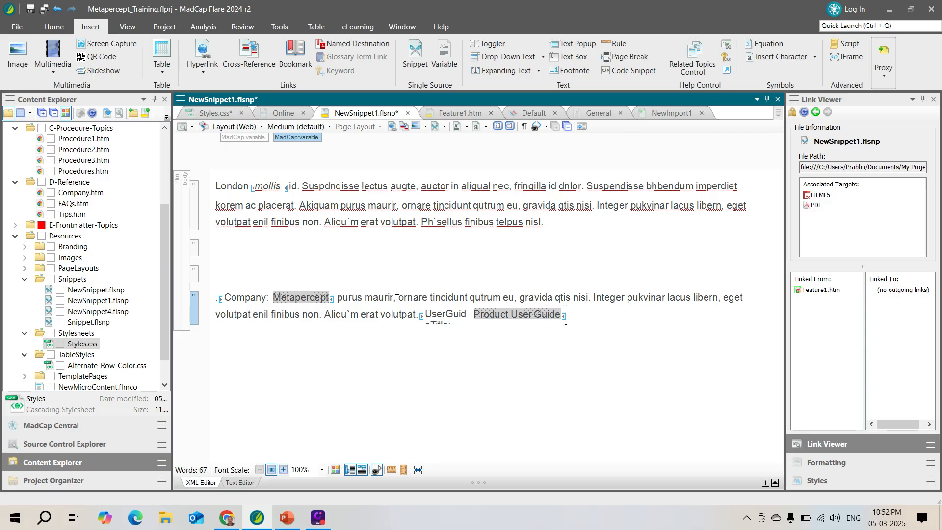
- Save all open files and return to Feature1.htm to check its snippet content
drag(397, 297, 464, 296)
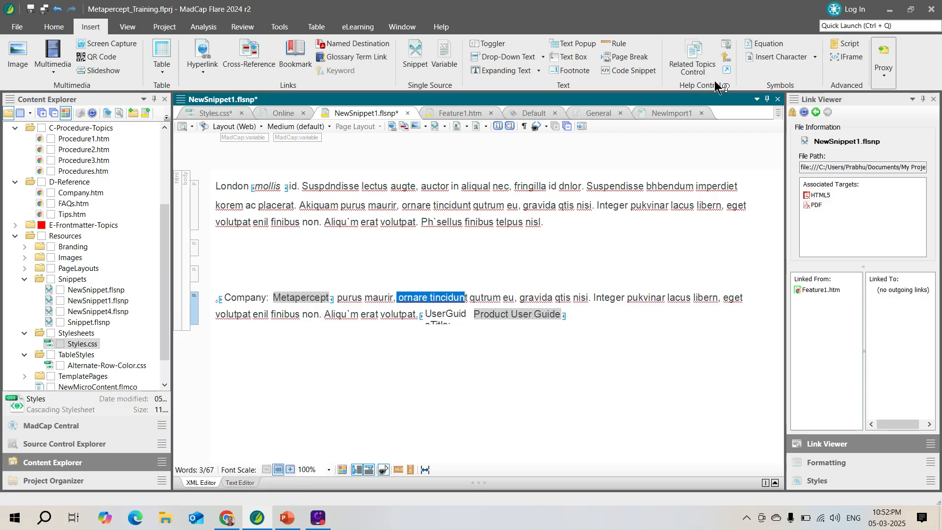
click(569, 353)
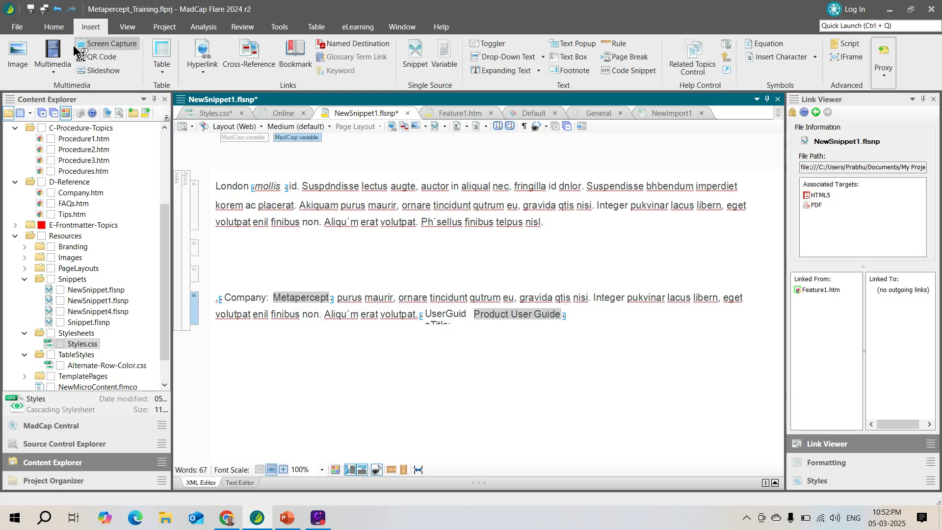
click(44, 8)
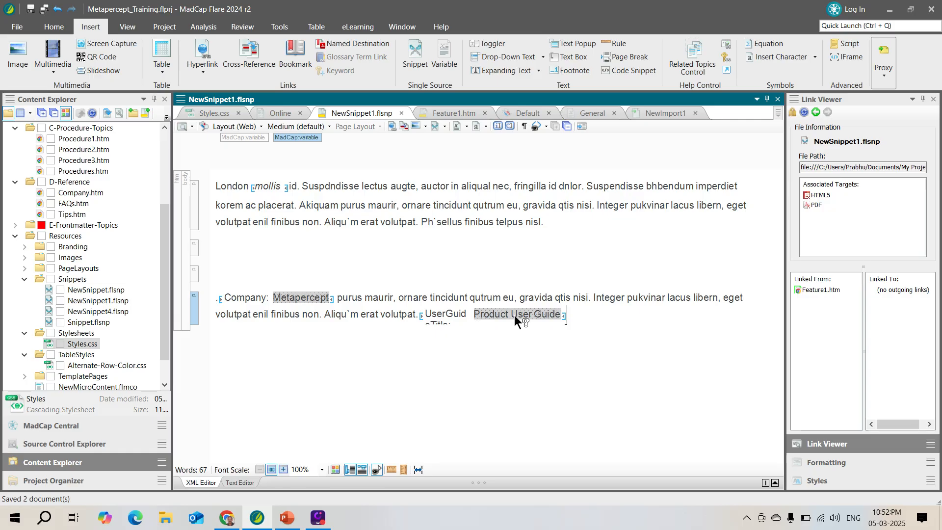
click(454, 113)
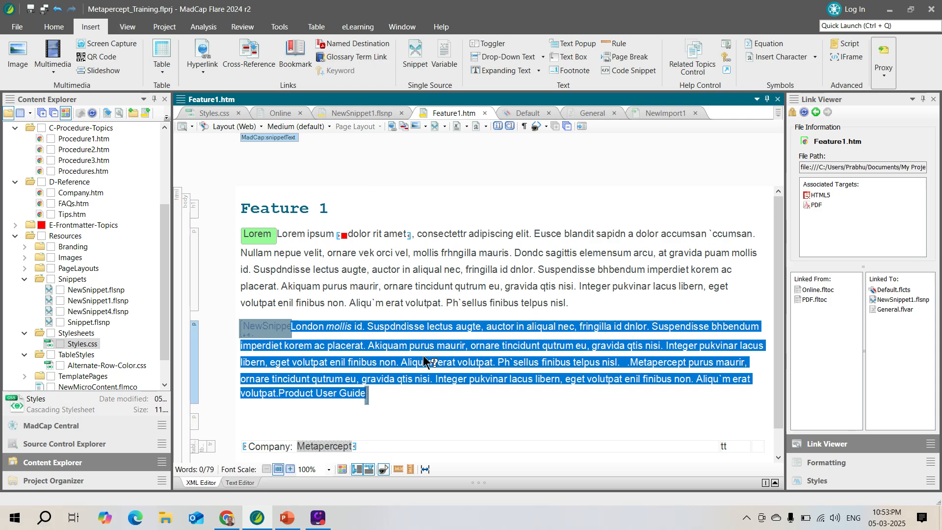
scroll(780, 294, down, 1)
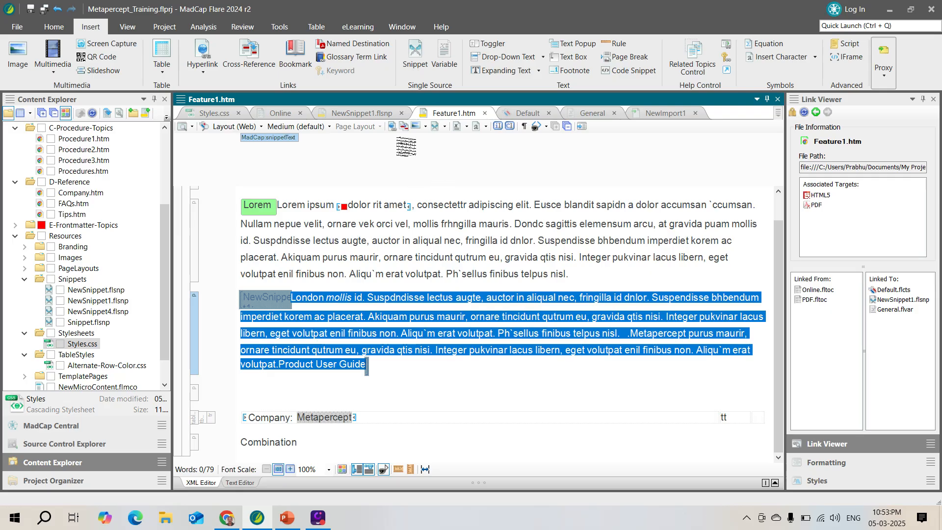
- Open the NewSnippet1.flsnp source file from the Snippets folder and check the variables in its last paragraph
right_click(488, 313)
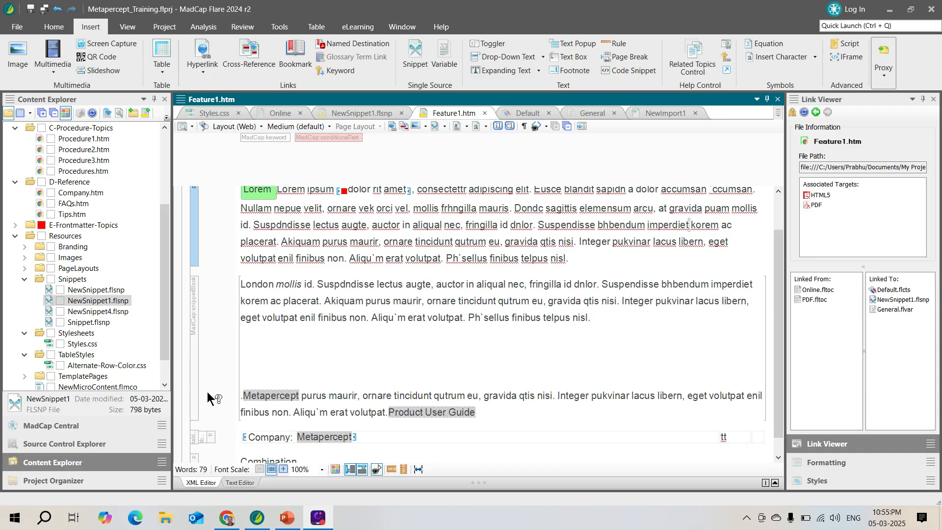
drag(118, 301, 394, 433)
click(119, 300)
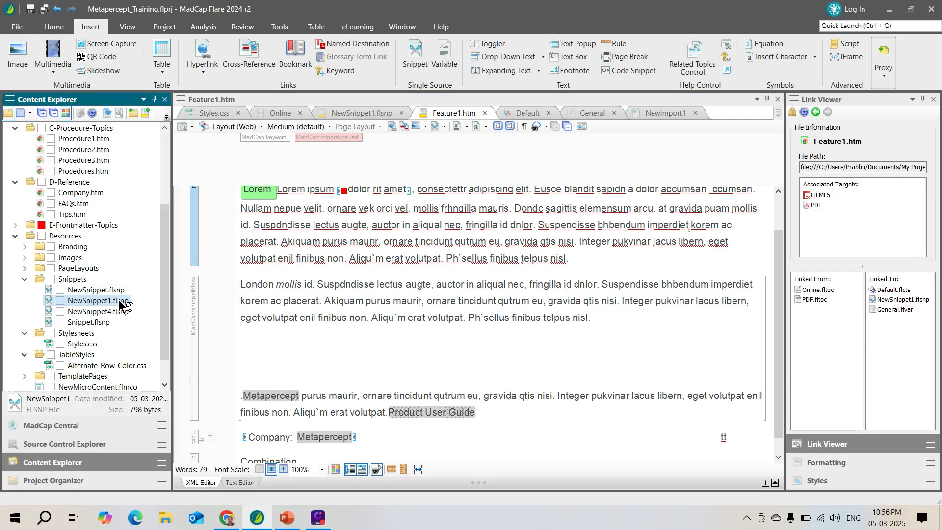
double_click(118, 300)
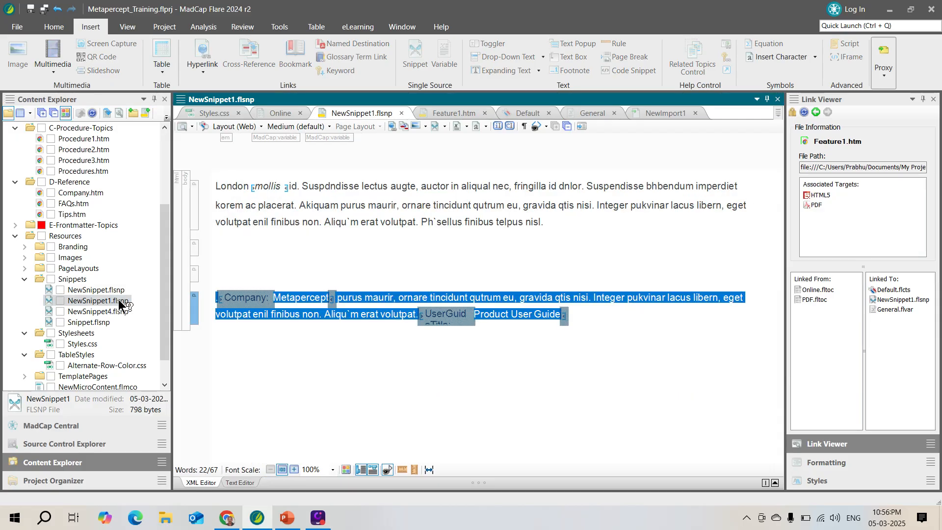
click(378, 341)
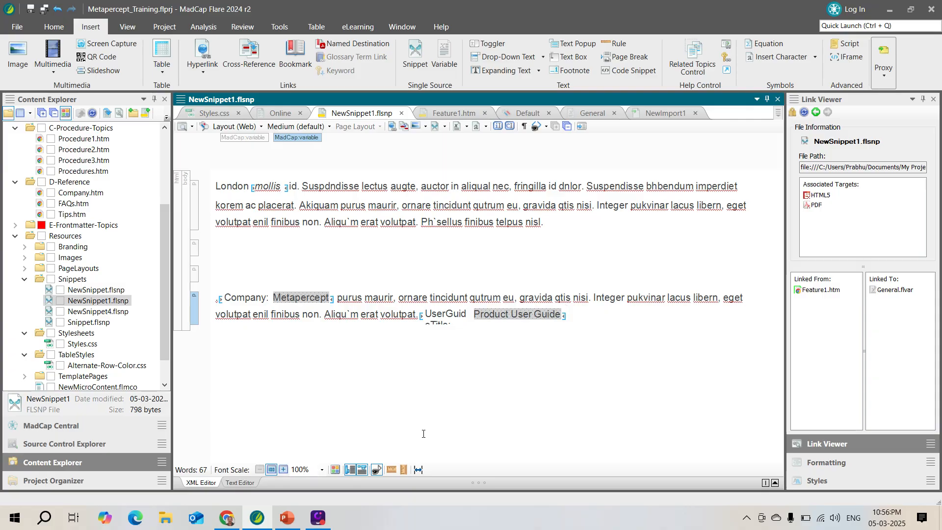
- Return to Feature1.htm and examine the variables inside its embedded NewSnippet1 snippet block
click(450, 114)
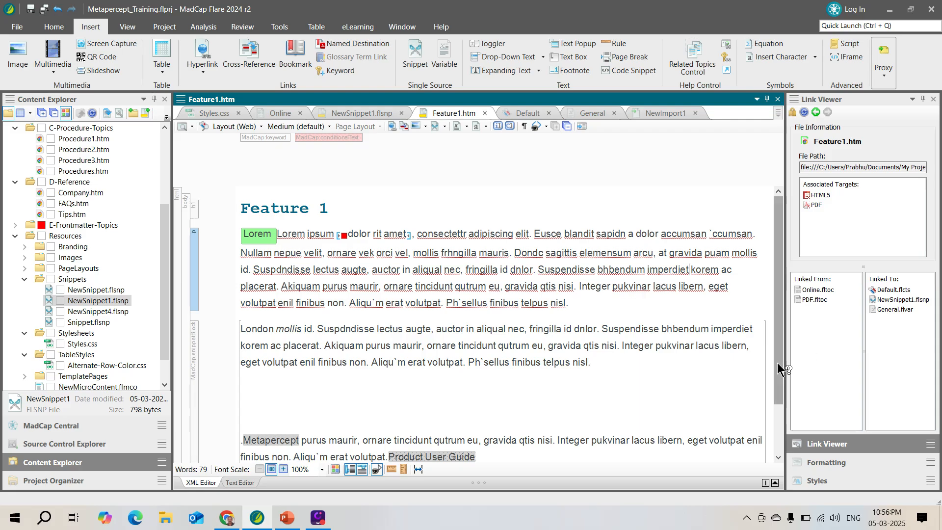
click(778, 457)
scroll(778, 461, down, 5)
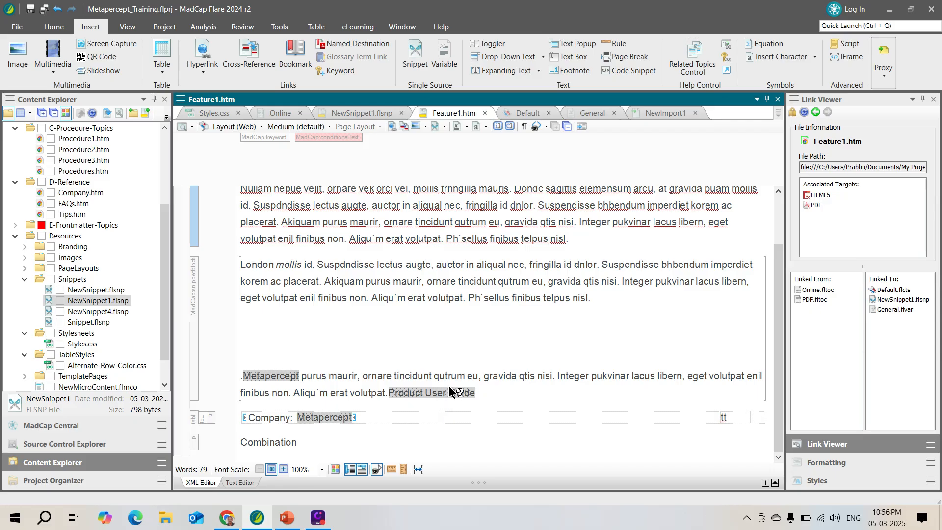
mouse_move(452, 379)
mouse_move(409, 374)
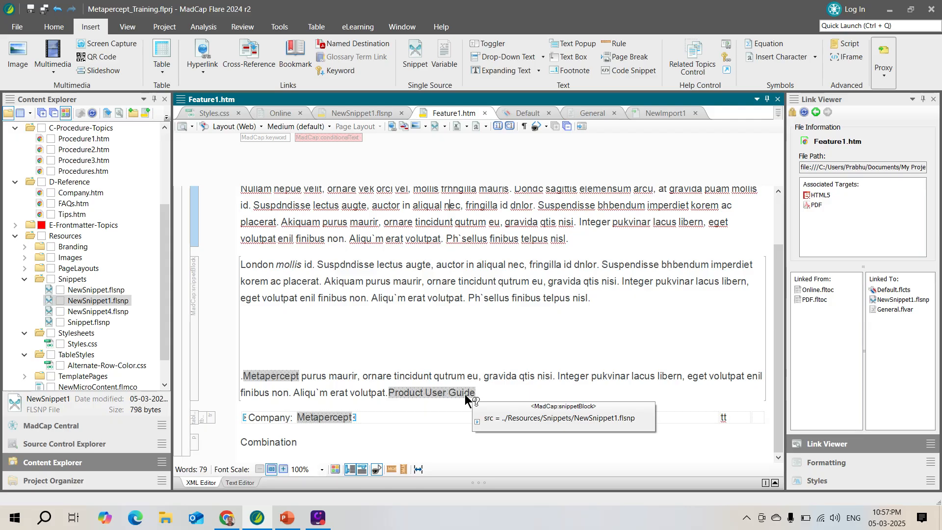
- Set the UserGuideTitle snippet variable to Maintenance Guide for the snippet block in Feature1.htm
right_click(473, 376)
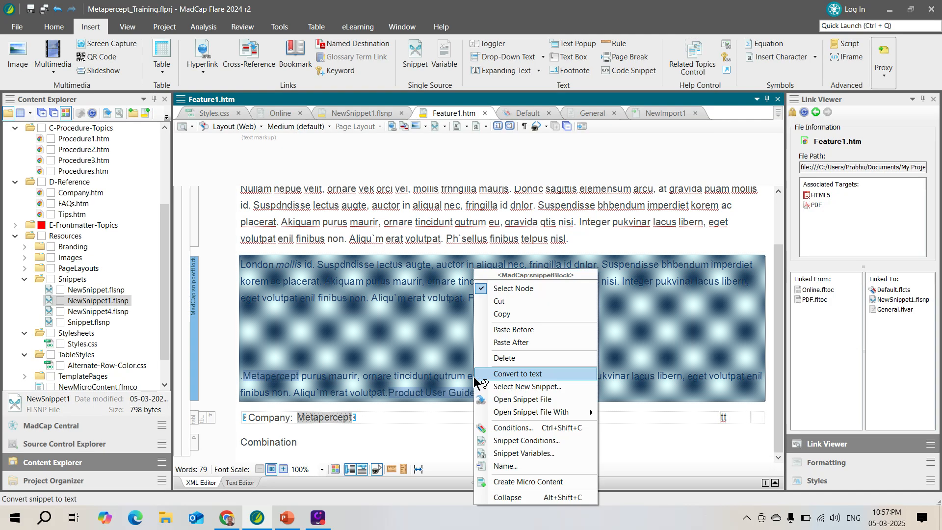
click(555, 451)
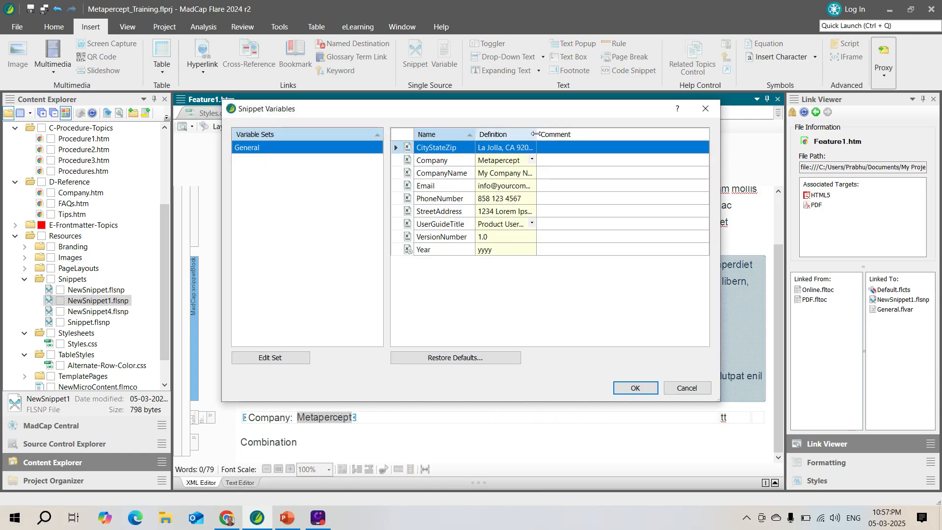
drag(595, 131, 594, 132)
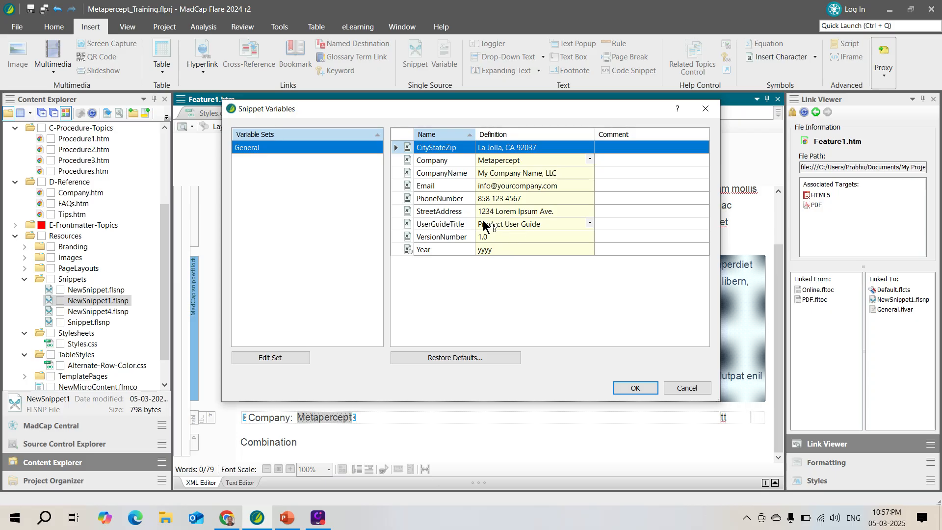
click(591, 222)
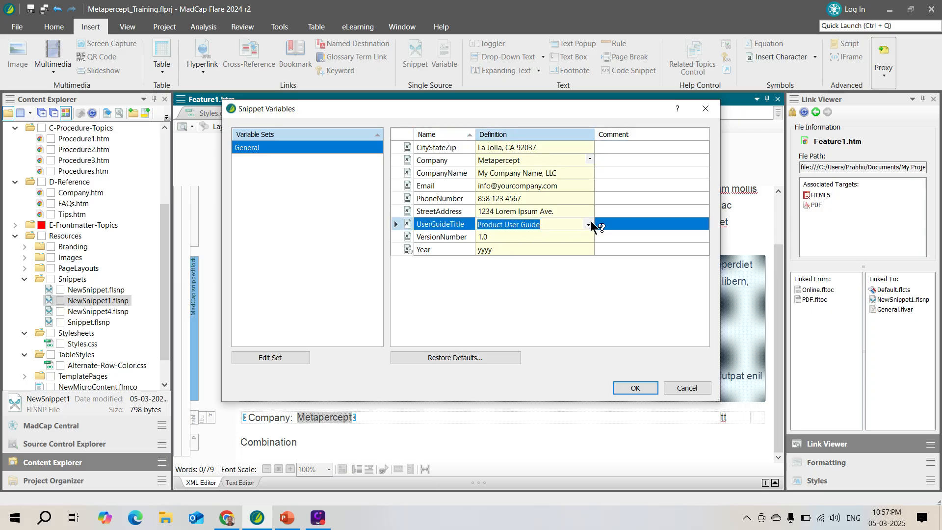
click(588, 224)
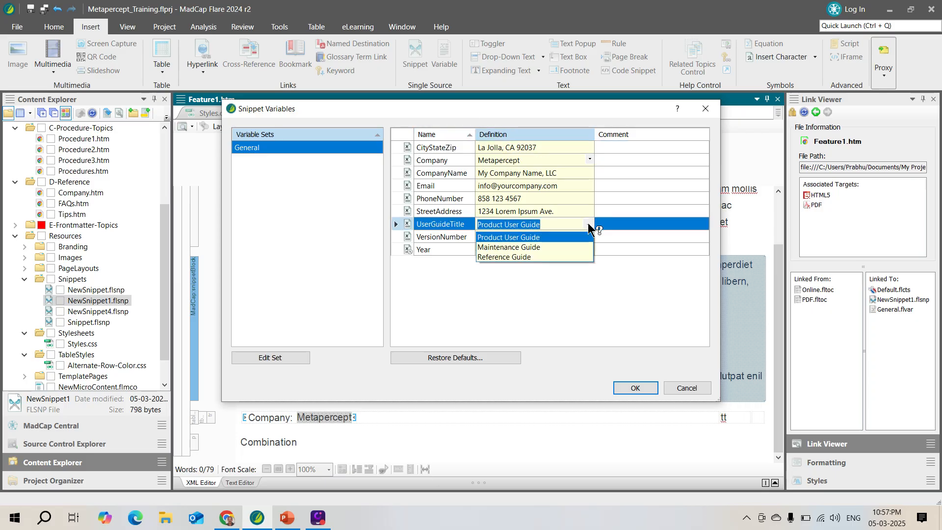
click(541, 248)
click(635, 388)
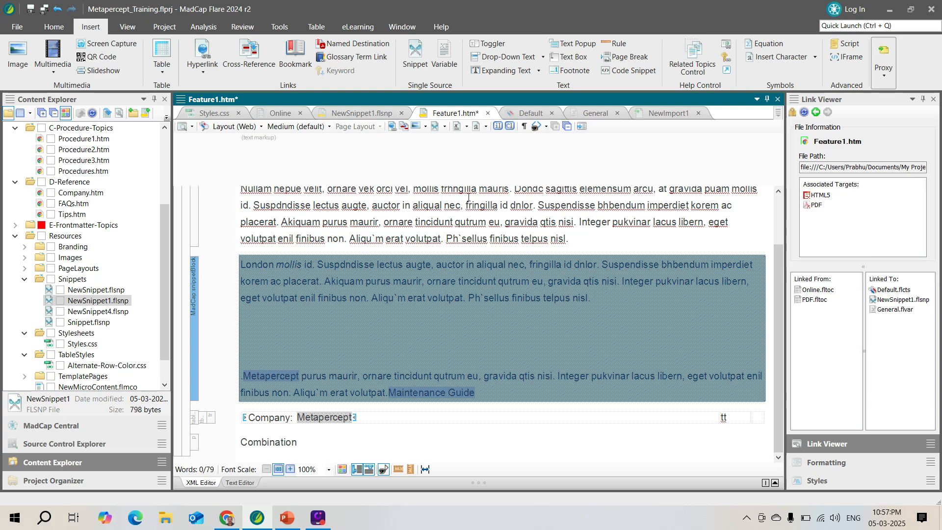
- Change the UserGuideTitle snippet variable to Reference Guide for the same snippet block in Feature1.htm
right_click(508, 339)
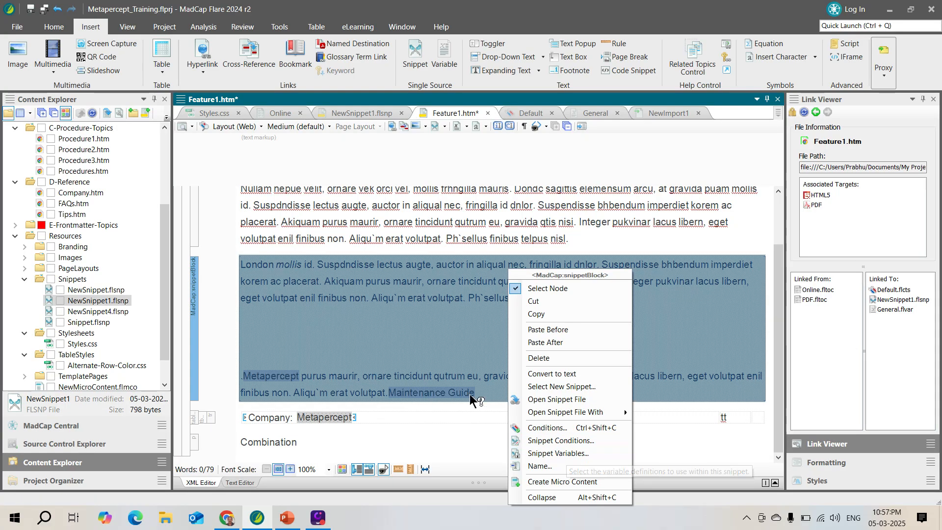
click(557, 453)
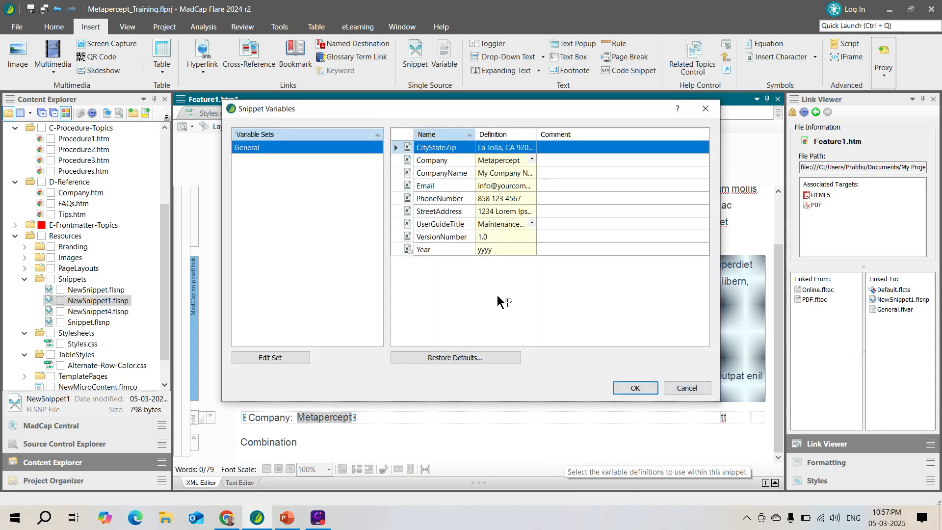
click(530, 223)
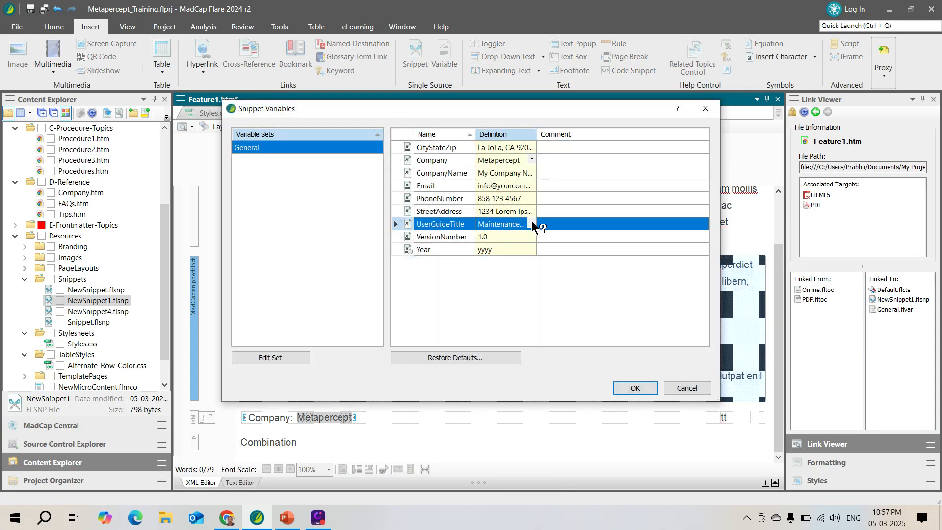
click(531, 224)
click(505, 257)
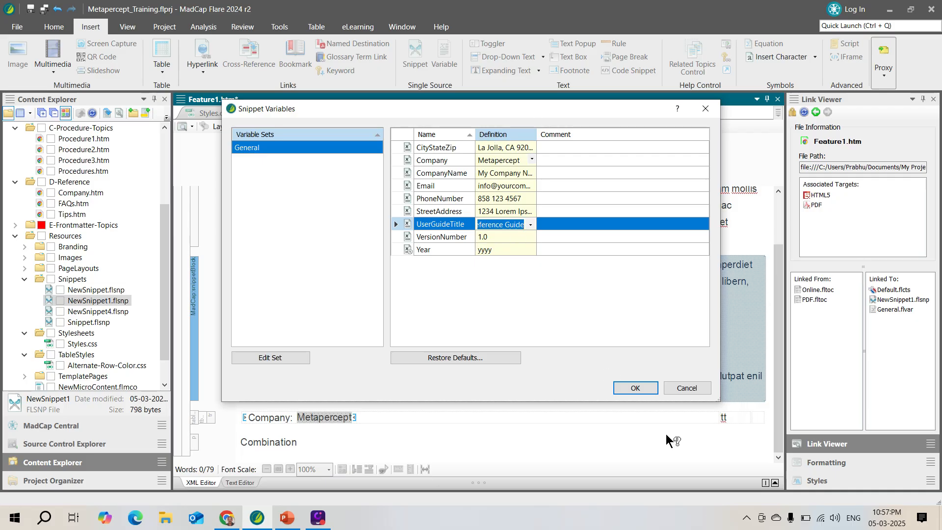
click(635, 388)
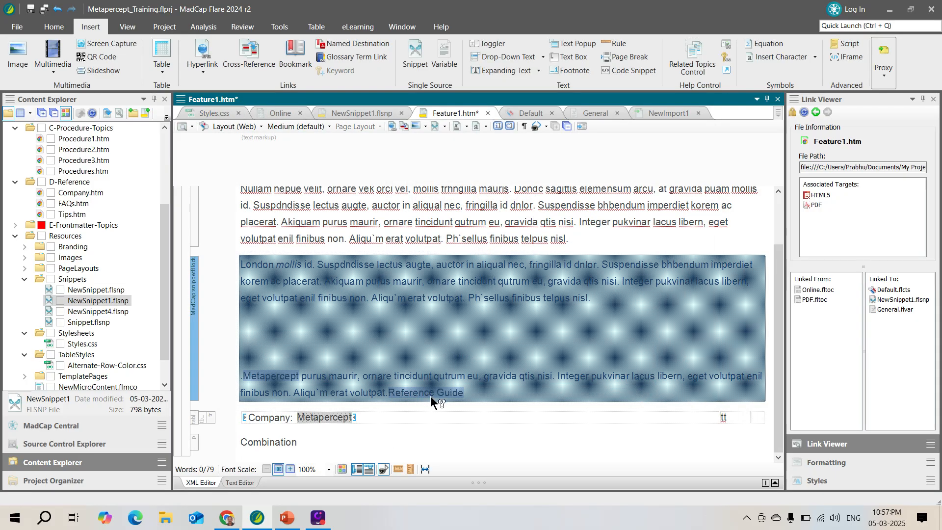
- Open the snippet conditions of the NewSnippet1 block in Feature1.htm and set Default.ScreenOnly to Include
mouse_move(564, 281)
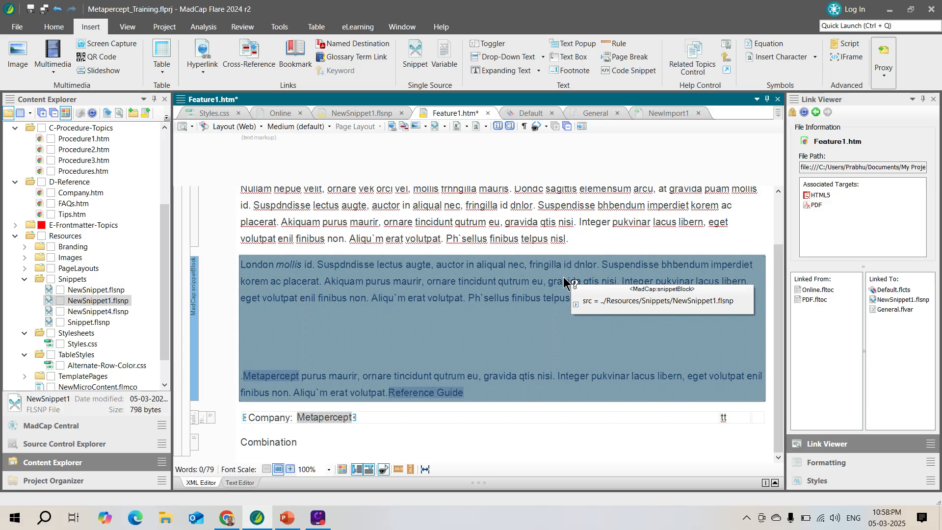
right_click(479, 313)
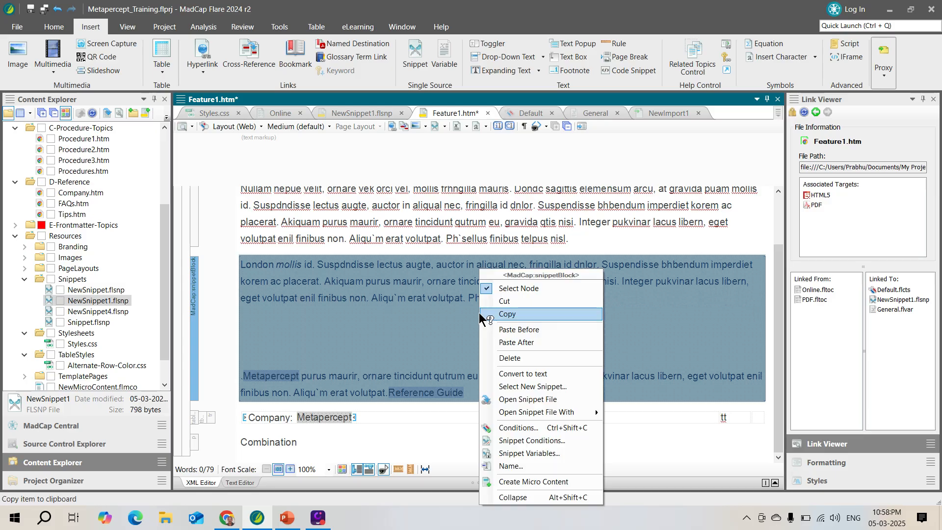
click(541, 440)
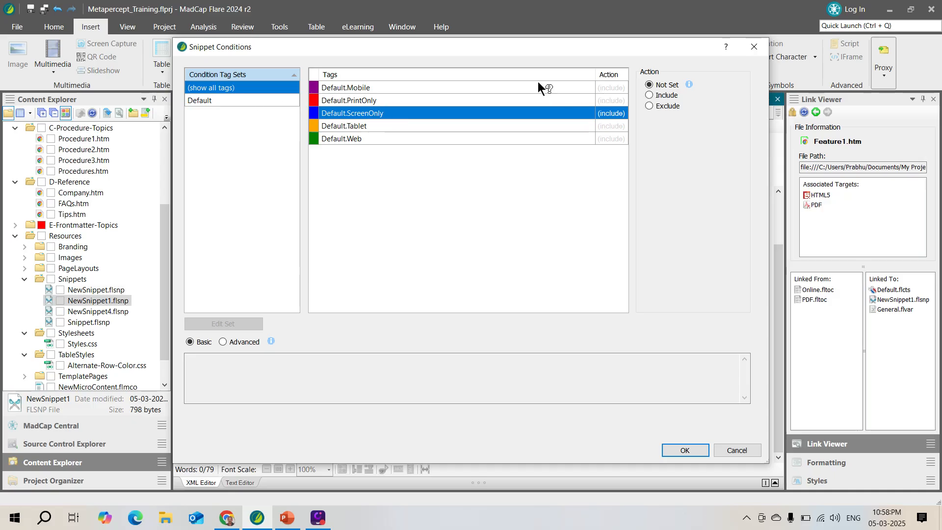
click(612, 89)
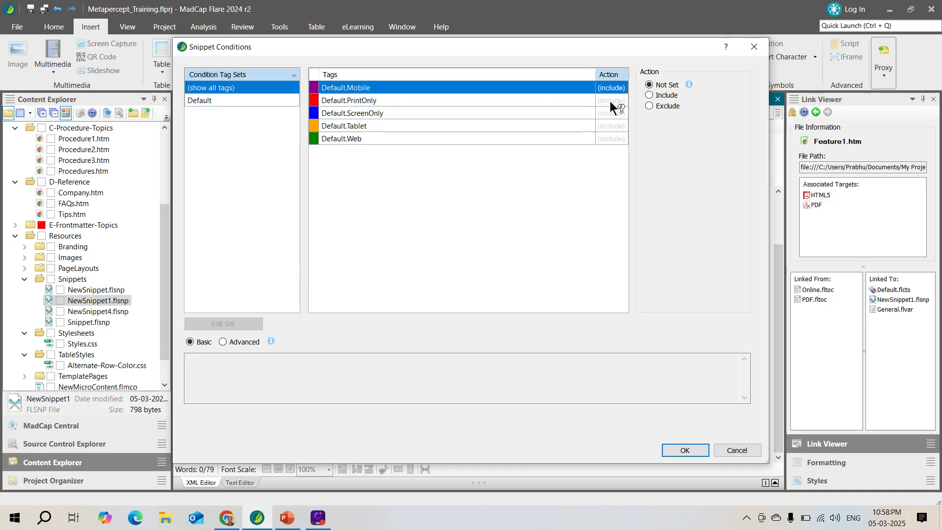
click(611, 112)
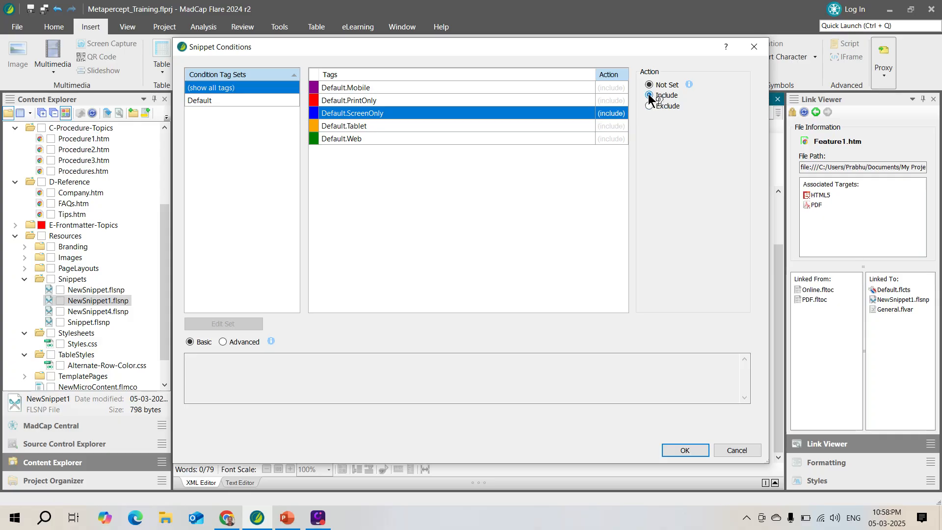
click(649, 95)
- Exclude the Default.Mobile, Default.PrintOnly, Default.Tablet and Default.Web tags in the snippet conditions and apply them
click(621, 89)
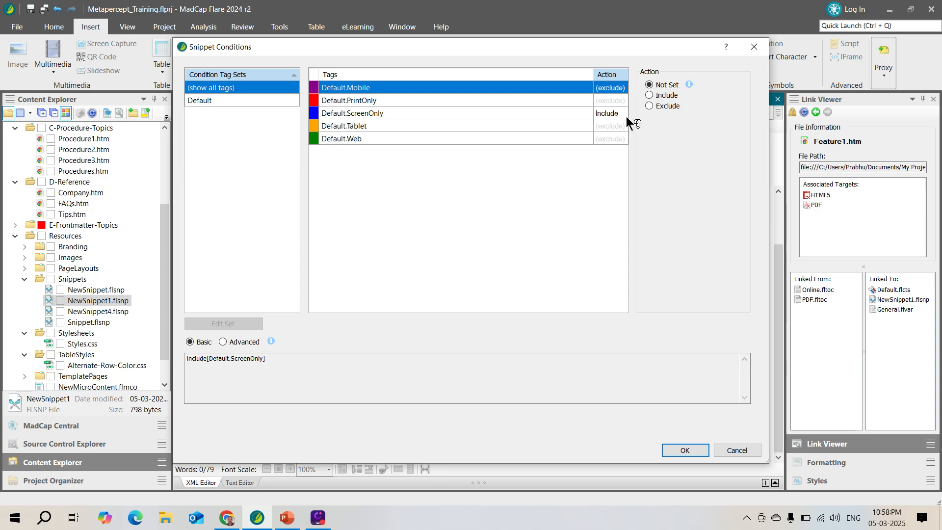
click(649, 107)
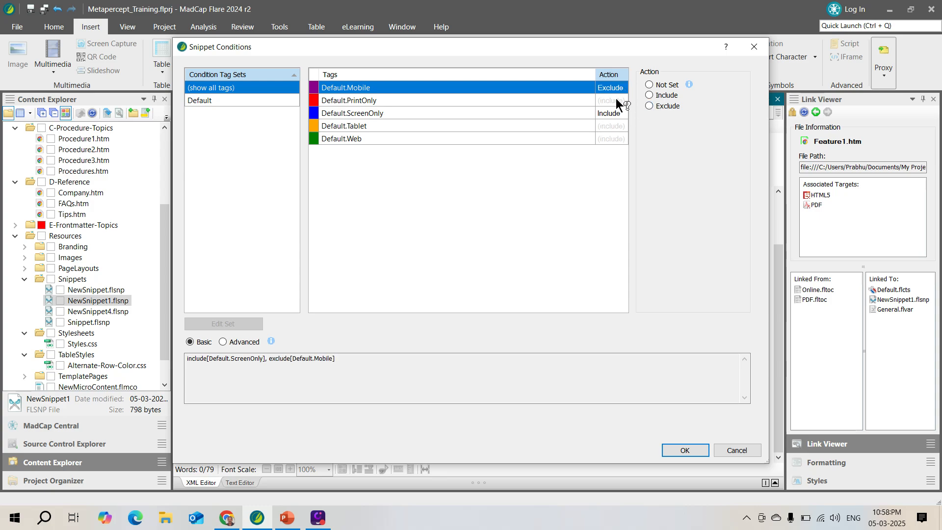
click(617, 101)
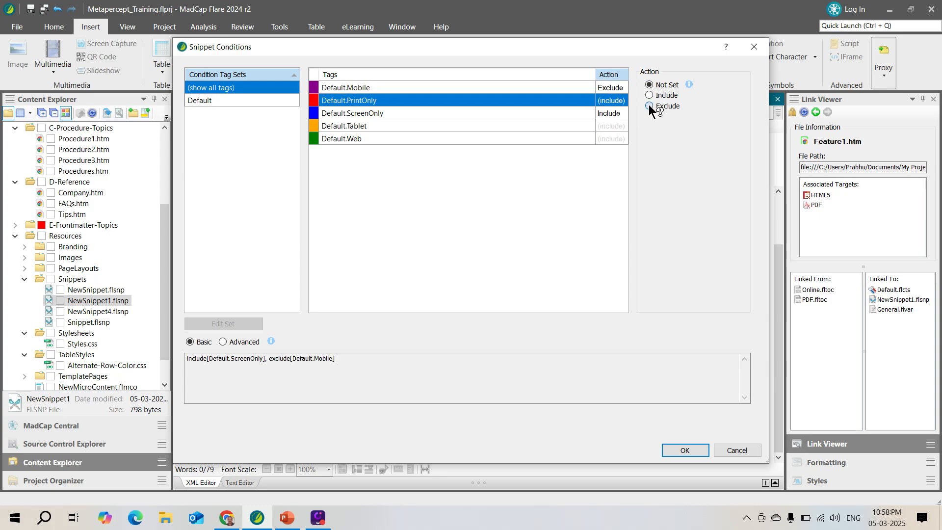
click(649, 105)
click(618, 125)
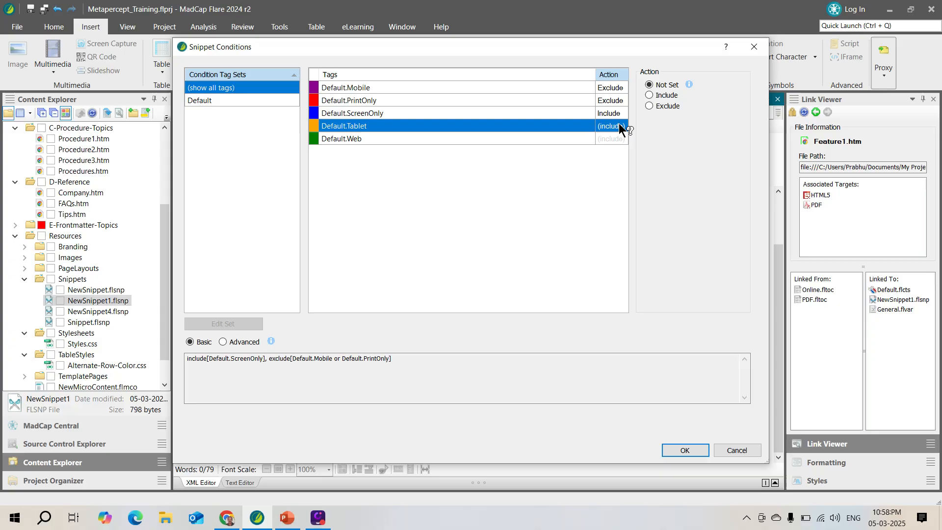
click(650, 106)
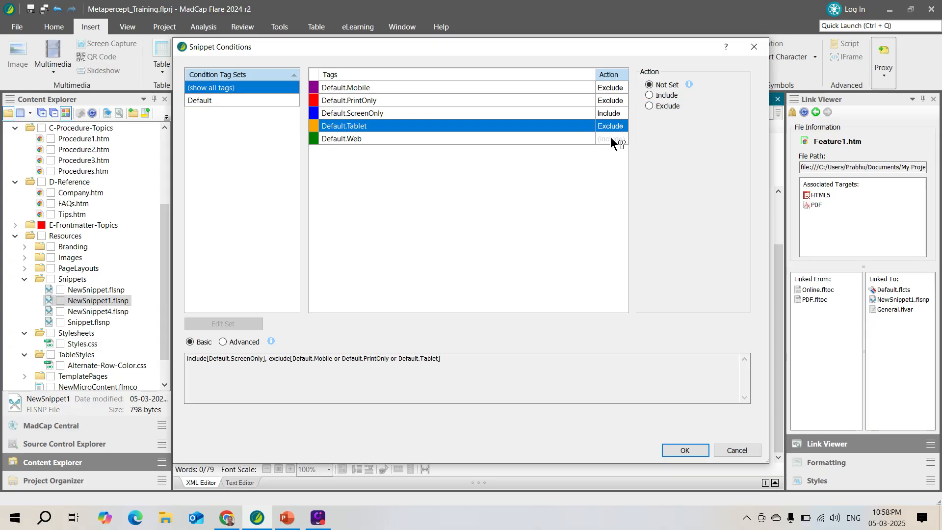
click(610, 137)
click(649, 106)
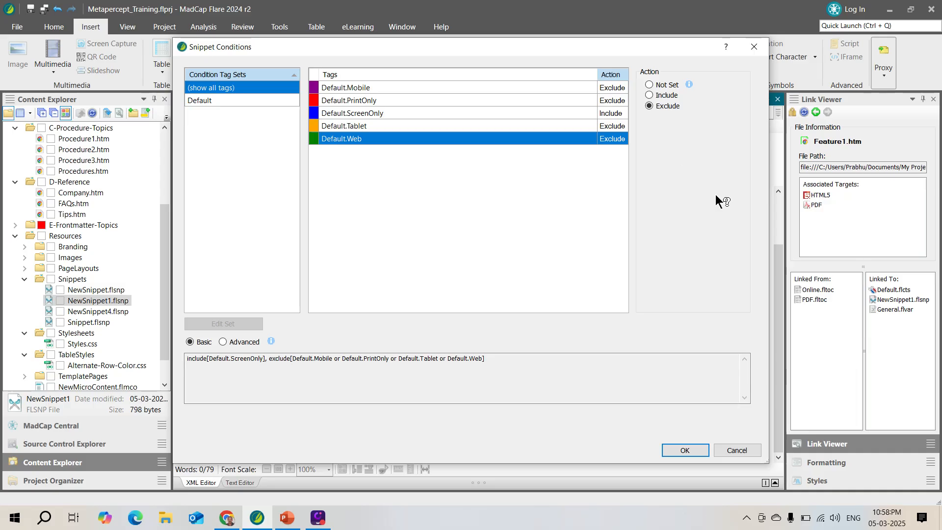
click(673, 448)
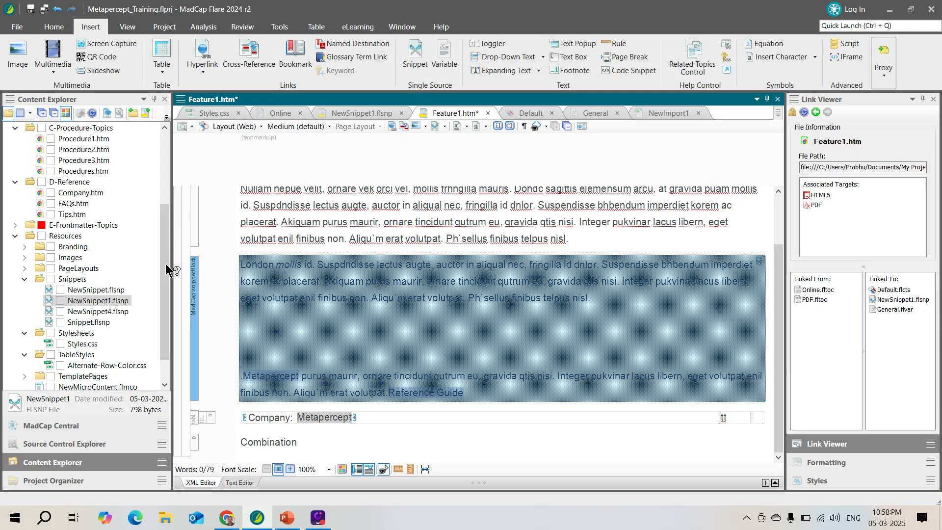
- Open the HTML5 and PDF targets from the project's Targets folder and examine their conditional text settings
drag(166, 276, 157, 305)
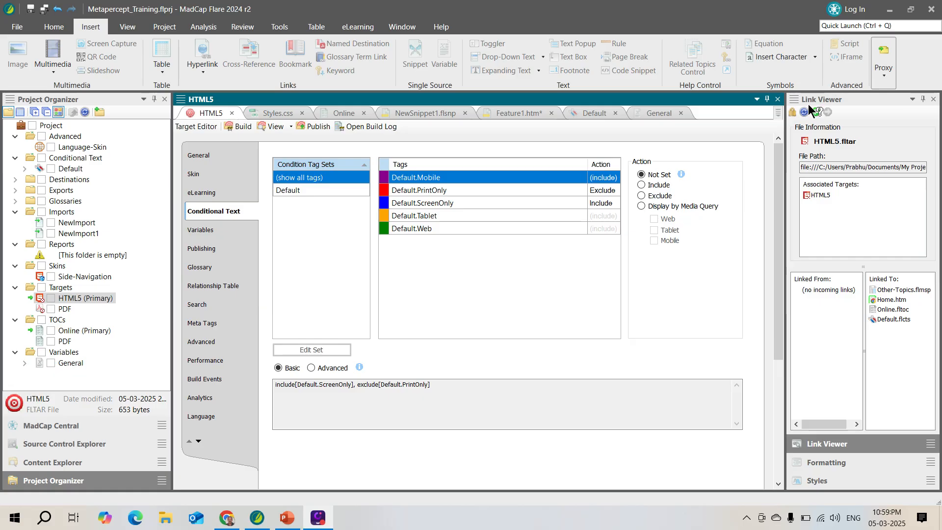
click(66, 309)
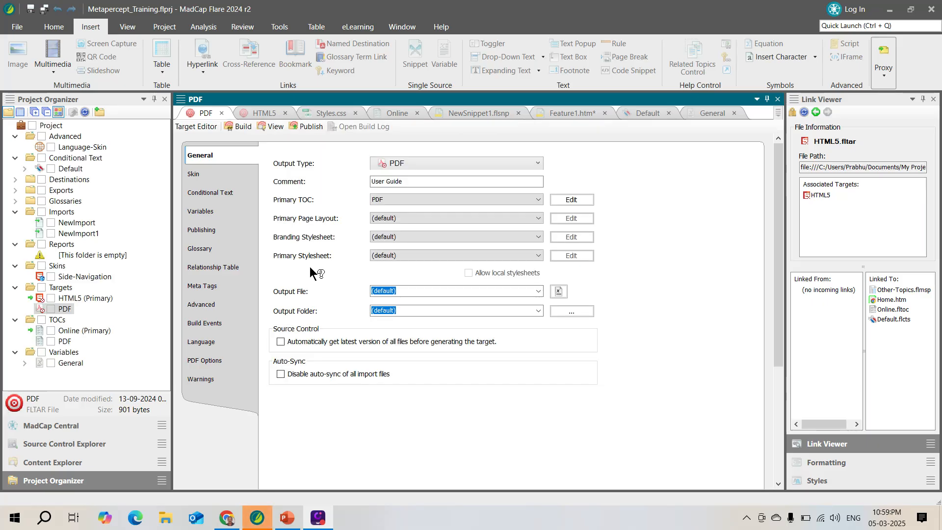
click(201, 192)
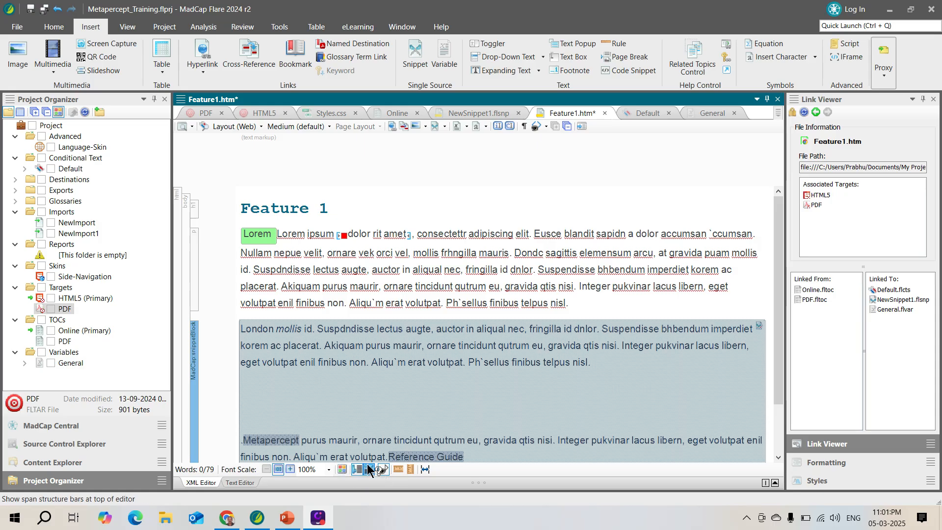
- Show the condition tag indicators and hide the block structure bars in the editor for Feature1.htm
click(345, 470)
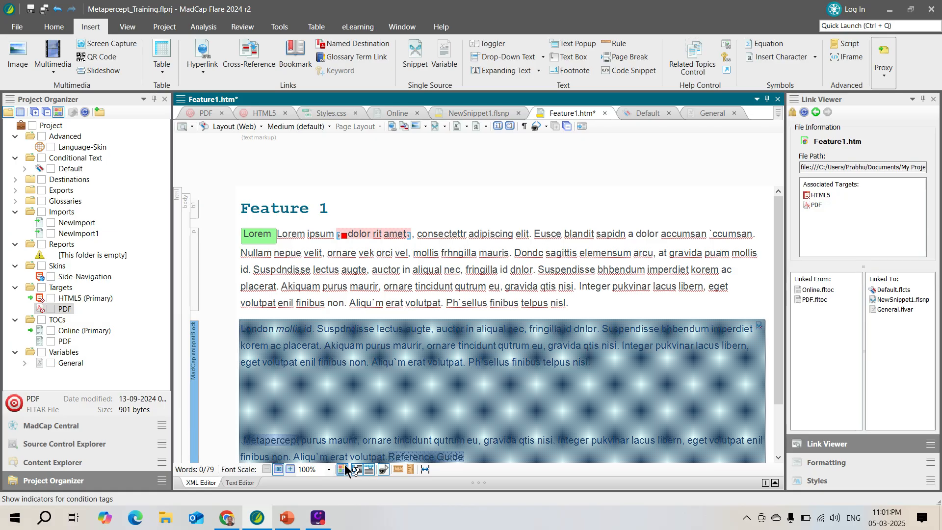
click(357, 471)
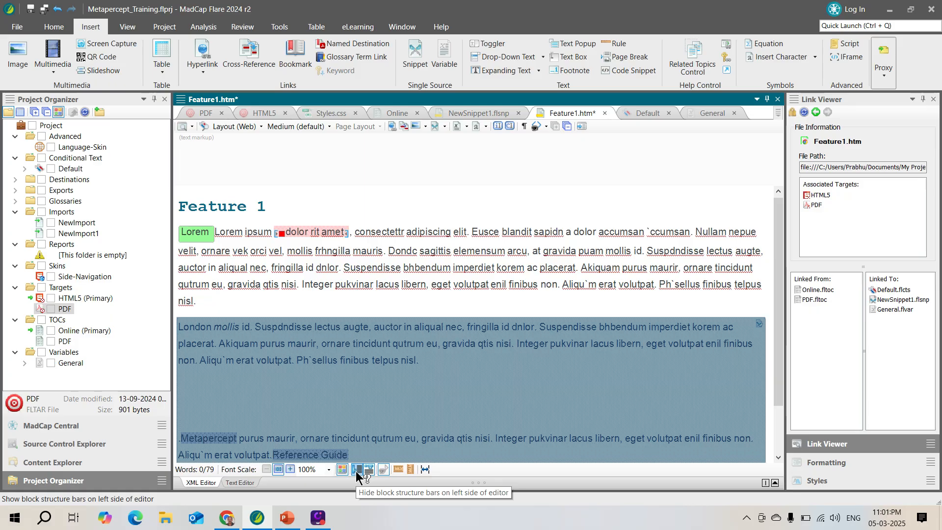
- Show the block structure bars in the Feature1.htm editor and toggle the span structure bars off and back on
click(356, 469)
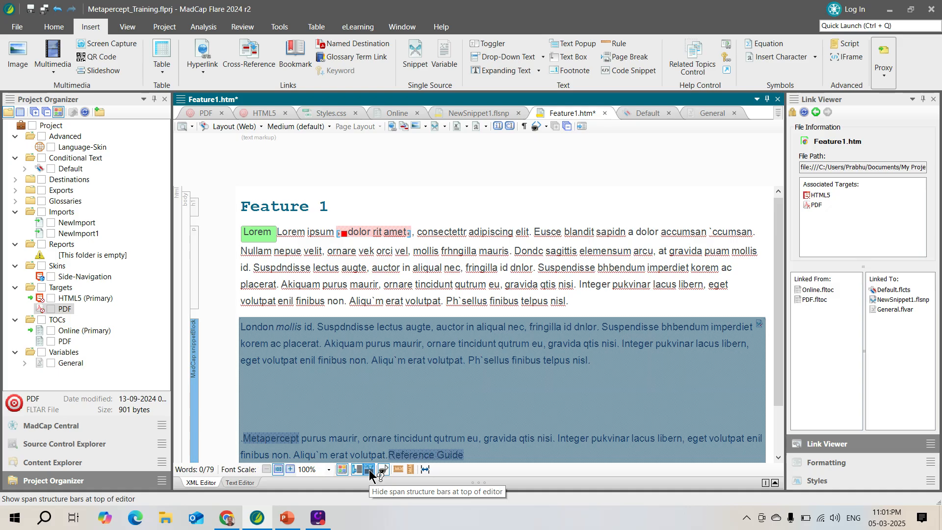
click(369, 470)
click(369, 470)
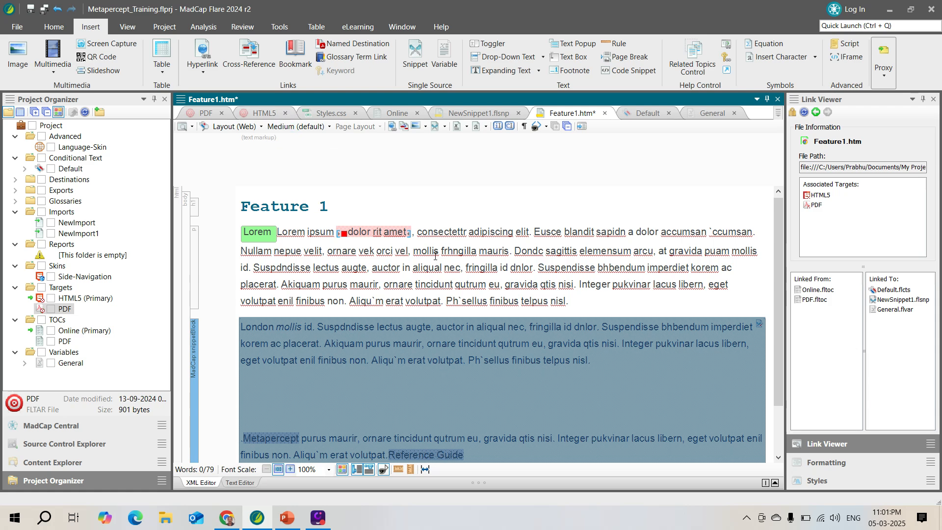
- Apply the em style to the word "frhngilla" in the first paragraph of Feature1.htm and check its span structure bar
double_click(455, 250)
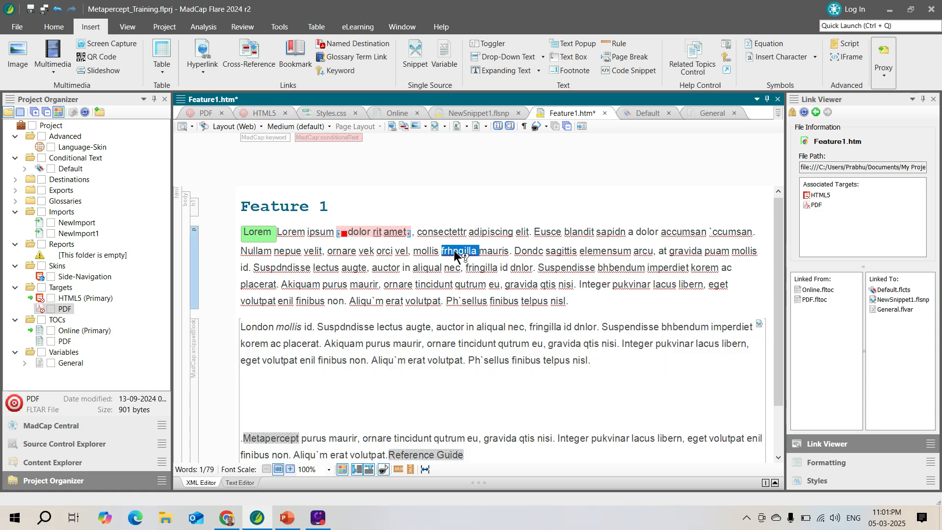
click(814, 481)
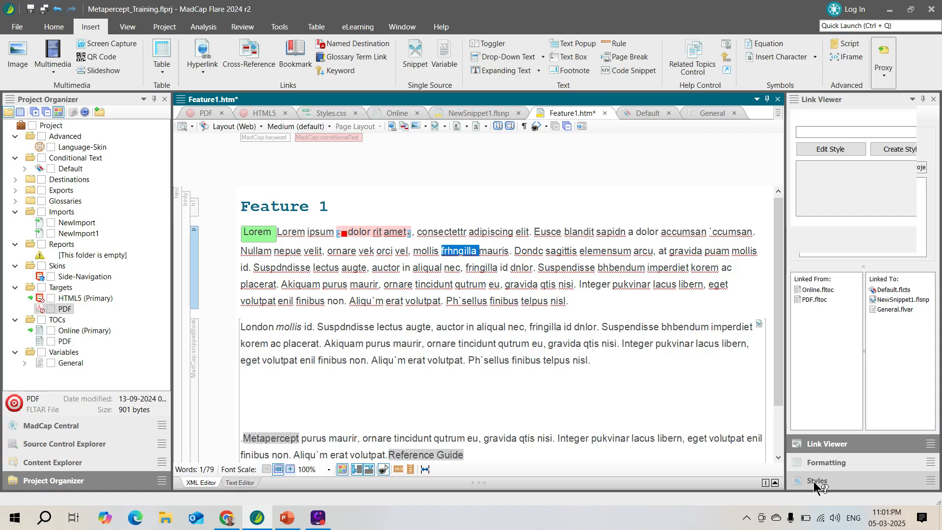
drag(936, 311, 935, 360)
double_click(814, 356)
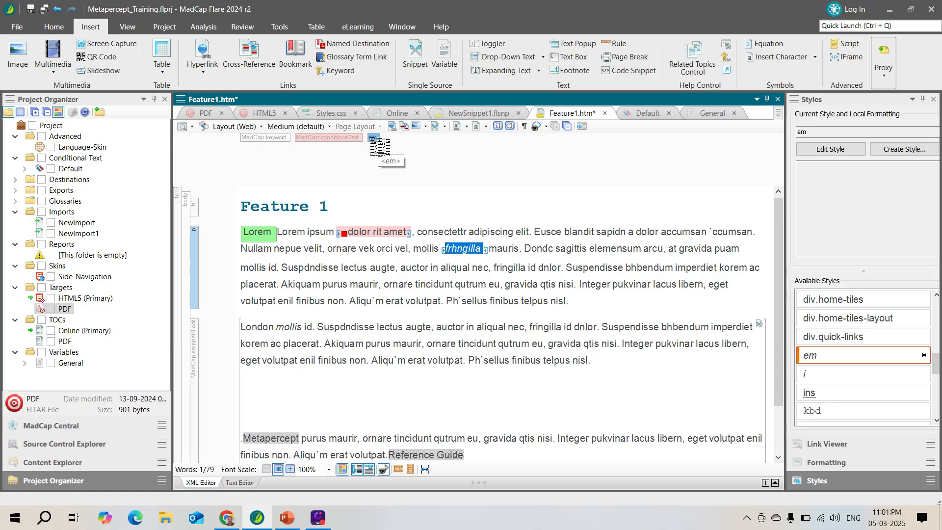
click(392, 284)
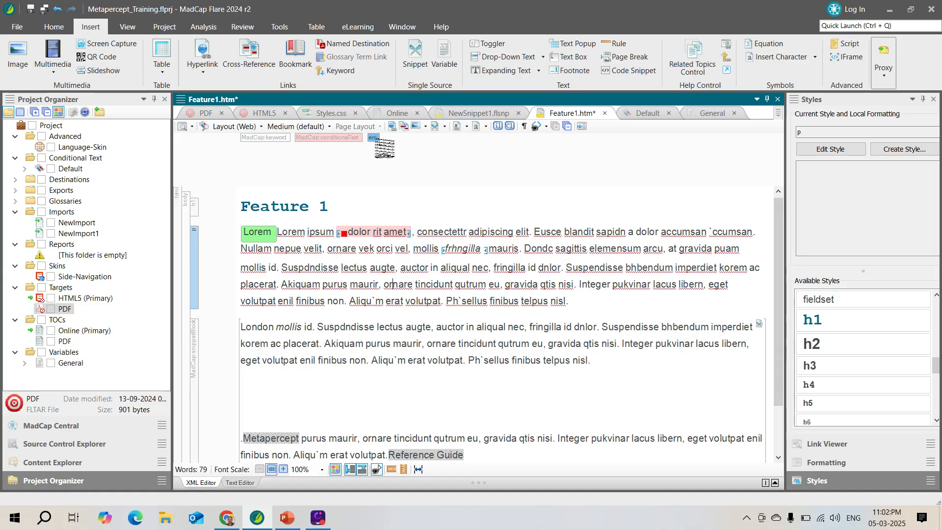
click(458, 249)
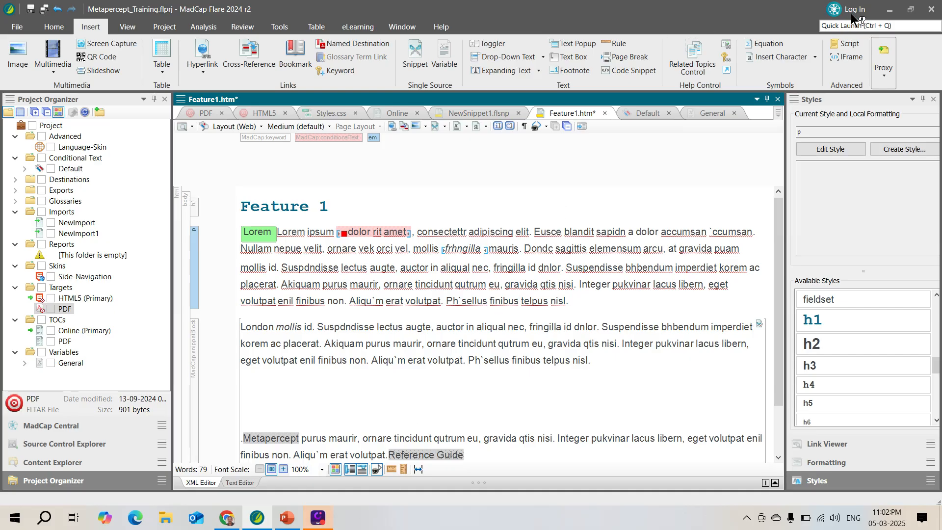
- View the medium choices for the Feature1.htm web layout and keep Default Medium
click(889, 9)
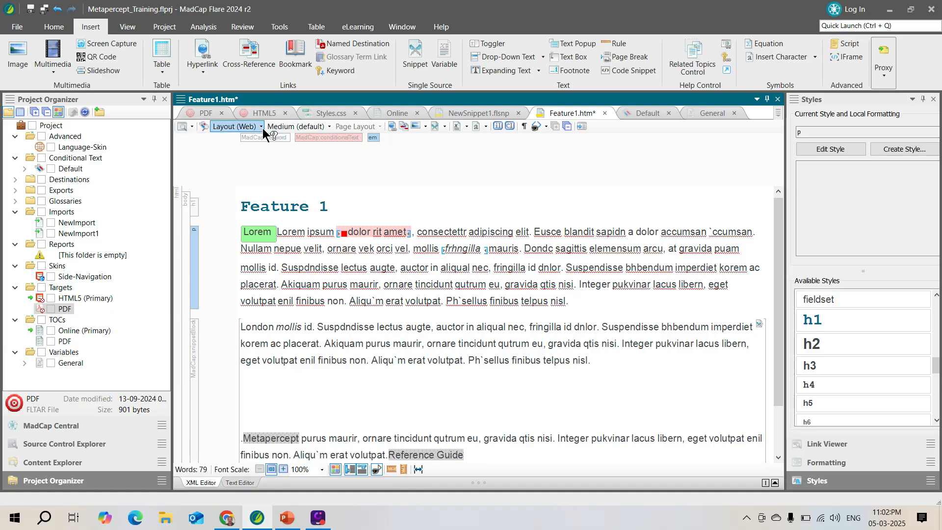
click(328, 126)
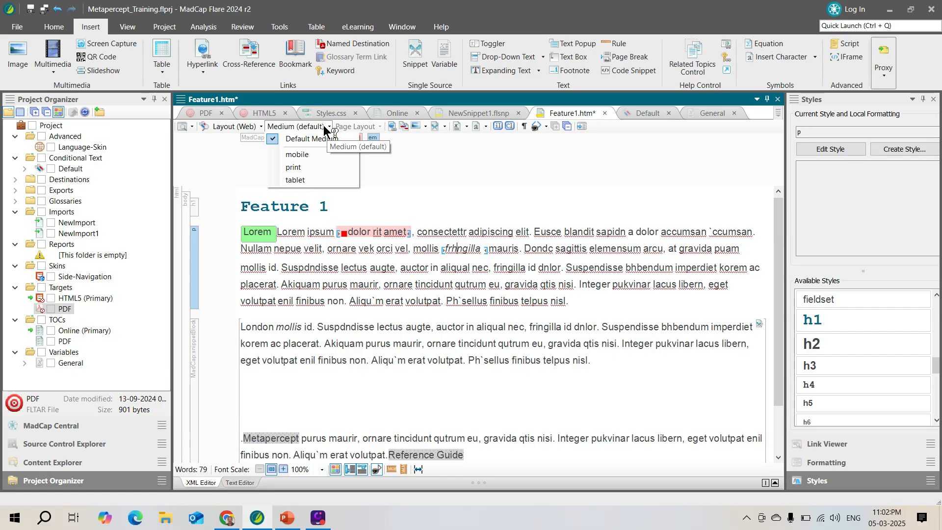
click(340, 143)
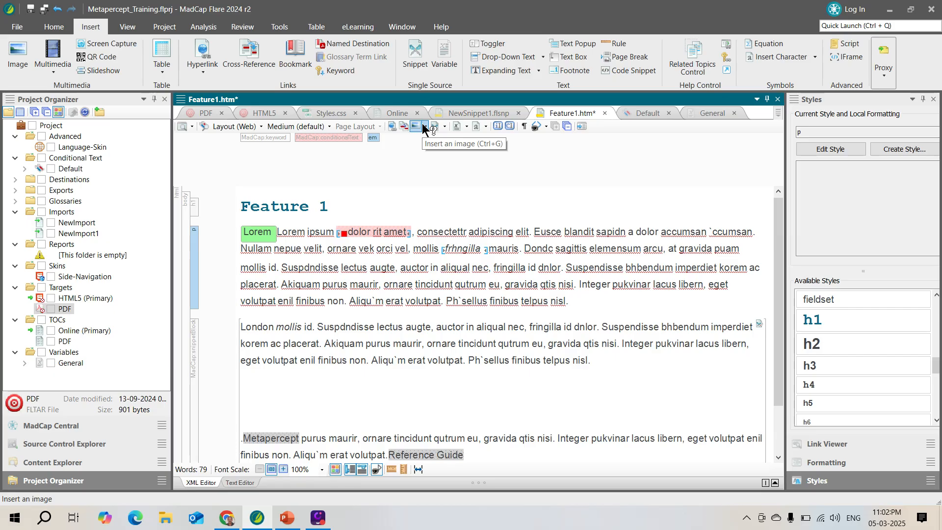
- Hide the snippet condition and condition indicators in Feature1.htm and review the remaining editor display options
click(545, 126)
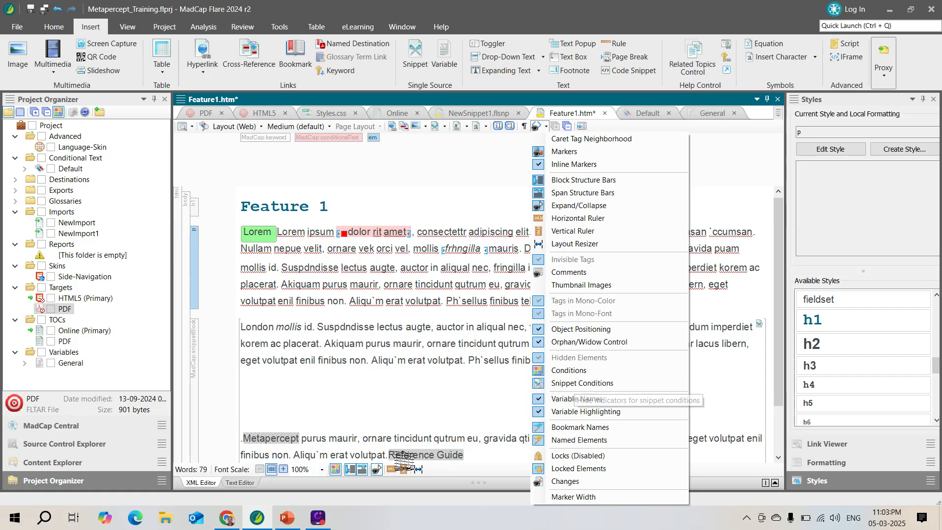
click(572, 382)
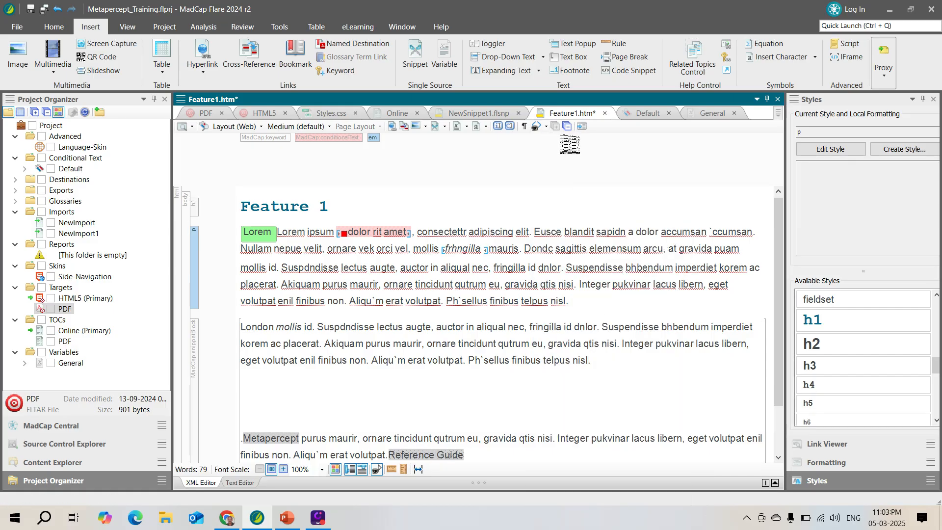
click(546, 126)
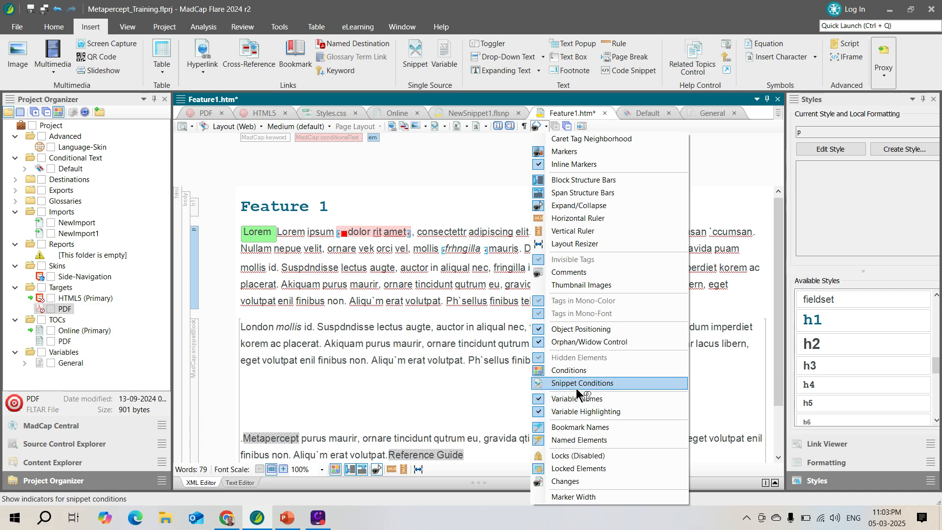
click(568, 372)
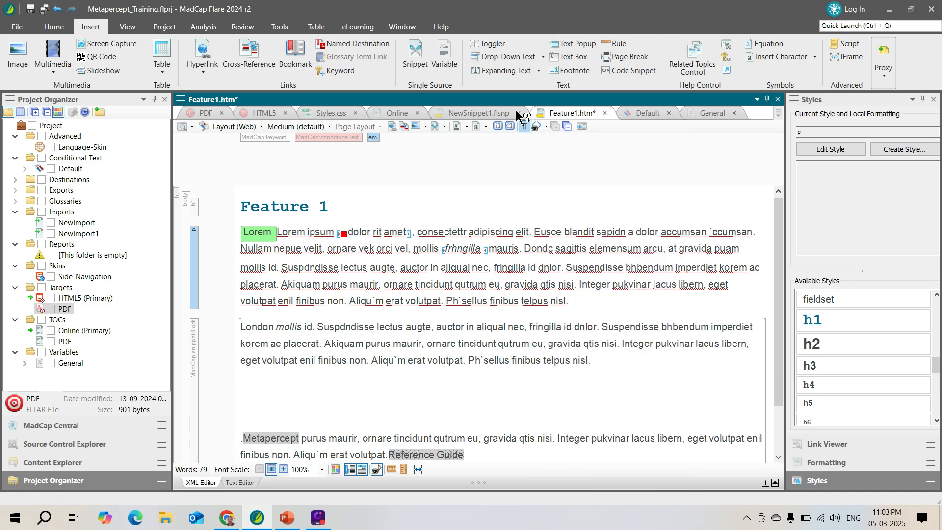
click(546, 127)
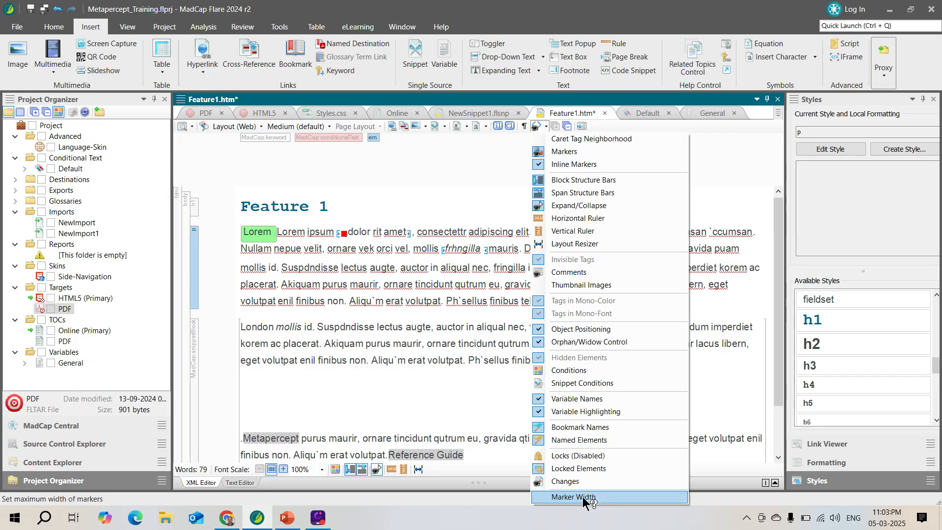
click(545, 127)
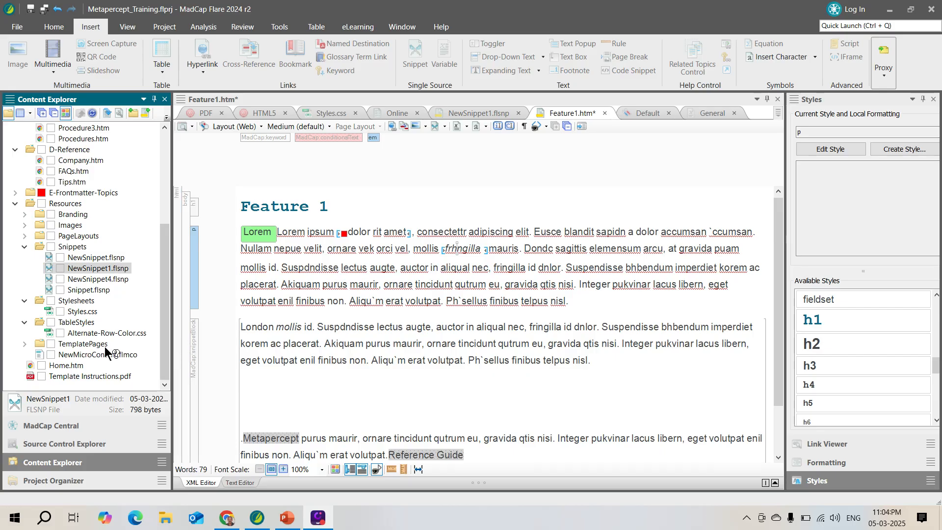
right_click(54, 202)
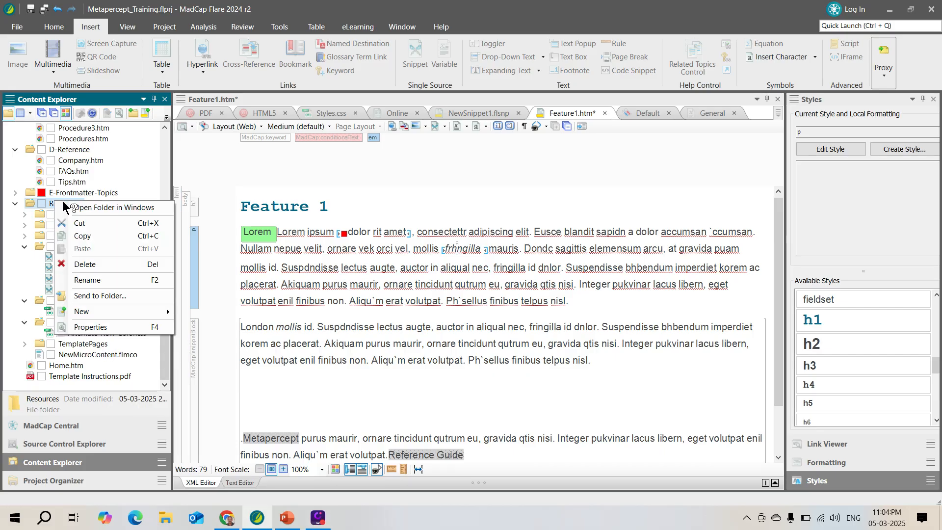
mouse_move(128, 311)
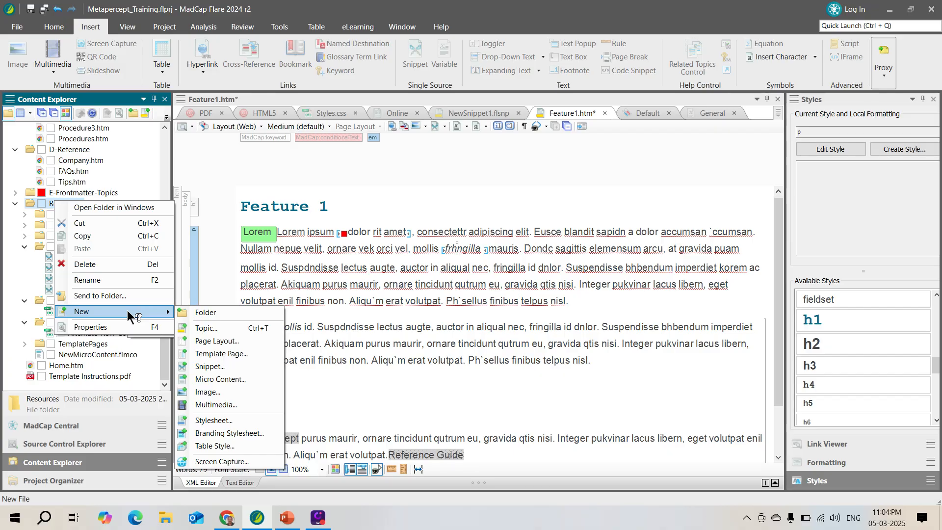
click(219, 352)
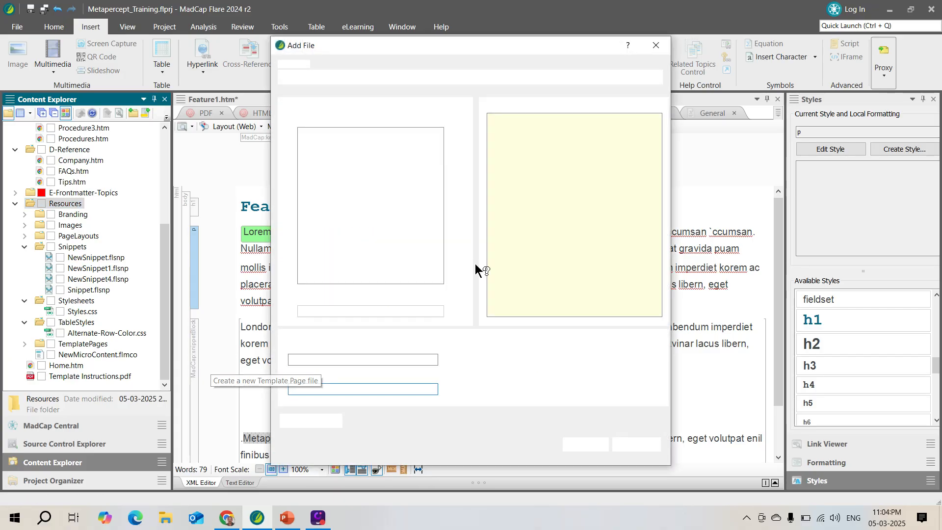
click(655, 45)
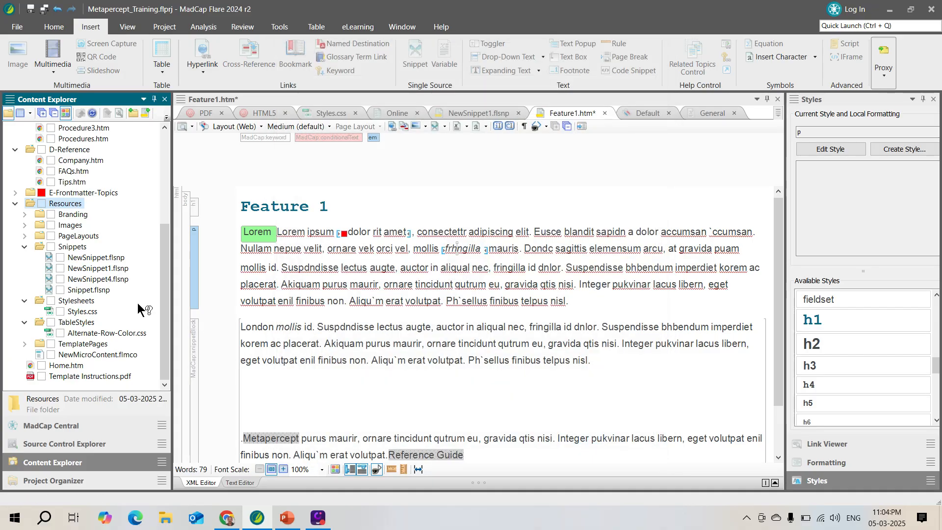
- Open the Alternate-Row-Color table style and the Other-Topics.flmsp template page, view the proxy types available for insertion, and return to the PowerPoint slides
click(84, 334)
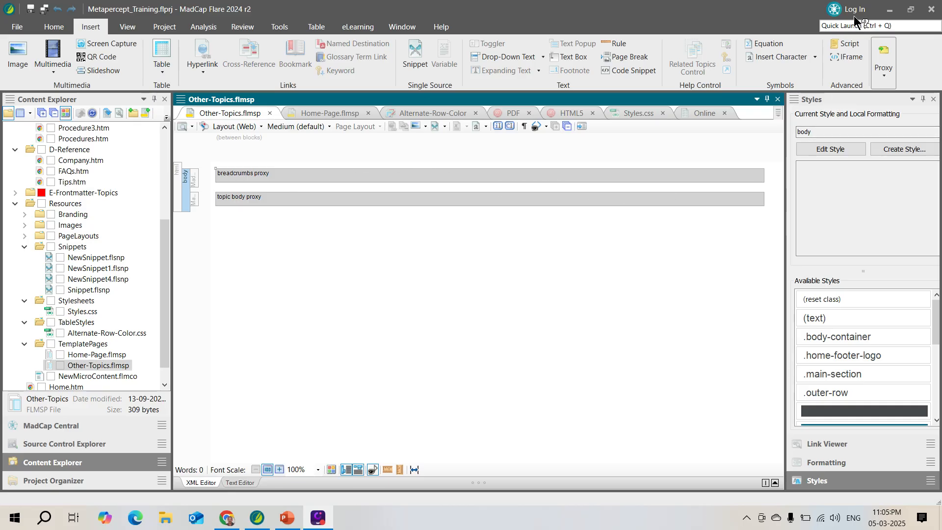
click(880, 74)
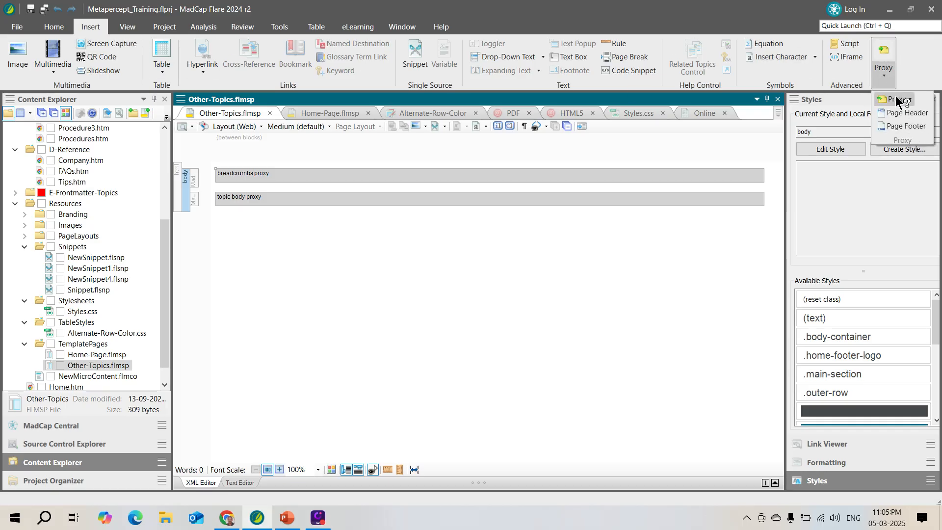
click(909, 98)
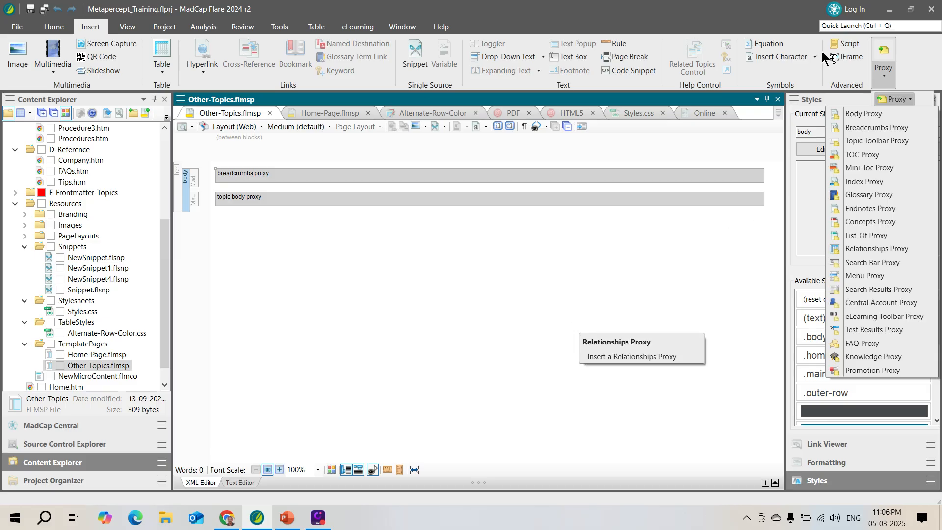
click(889, 10)
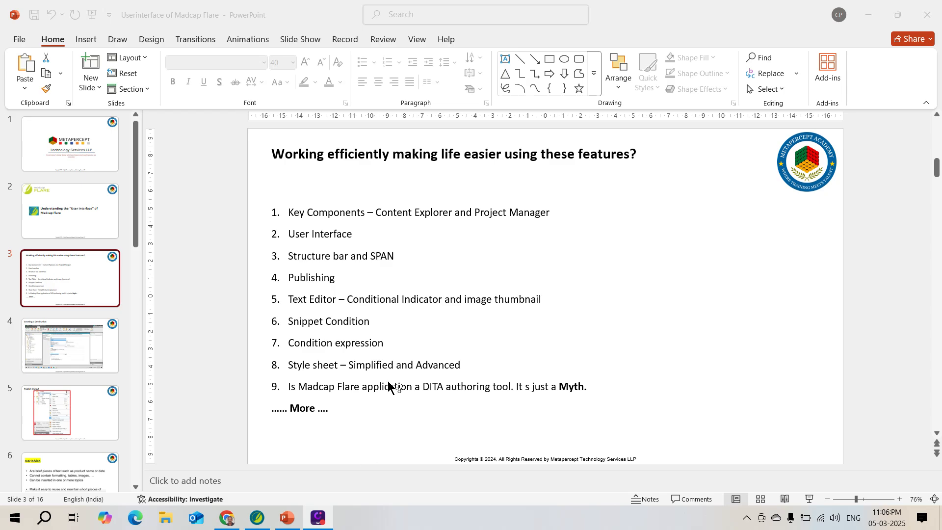